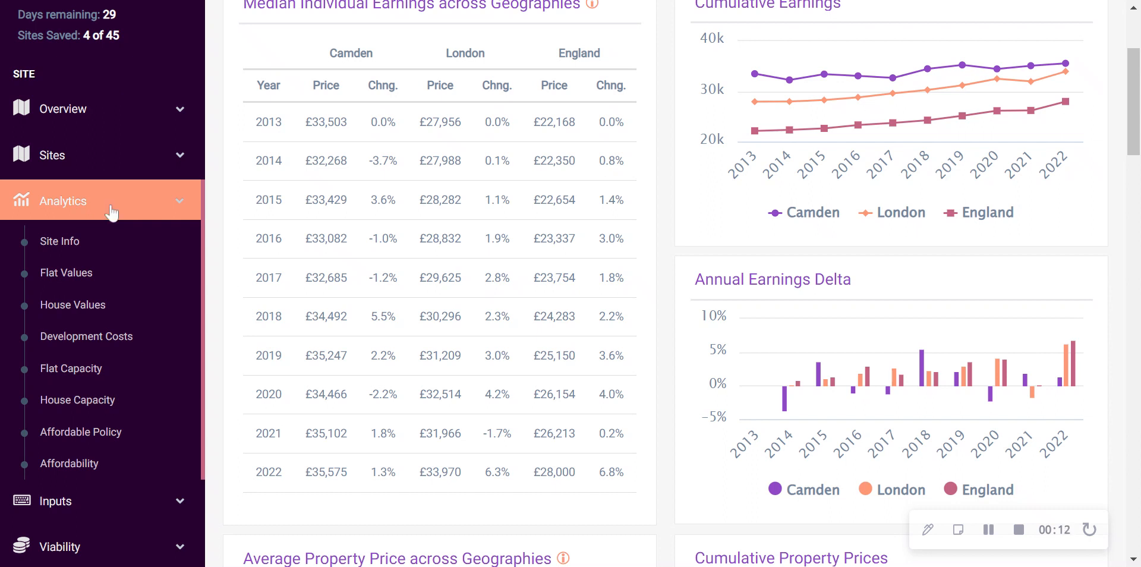
Open the site's Inputs page and look through its sections from Key Assumptions down to Sales Costs by Tenure
{"action": "left_click", "coordinate": [129, 202]}
{"action": "left_click", "coordinate": [105, 245]}
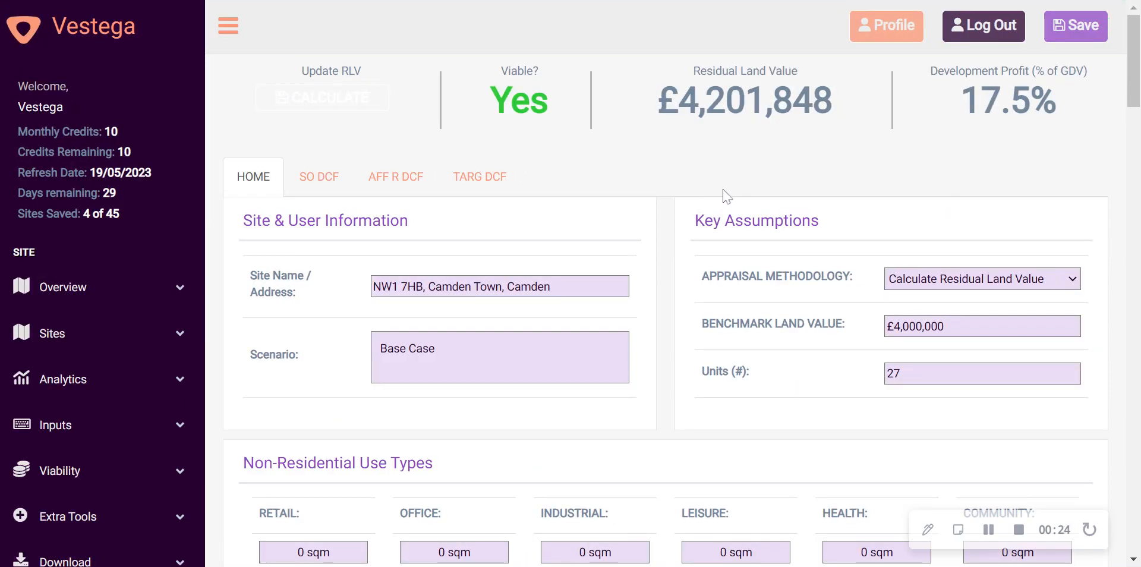
{"action": "scroll", "coordinate": [752, 165], "scroll_direction": "down", "scroll_amount": 15}
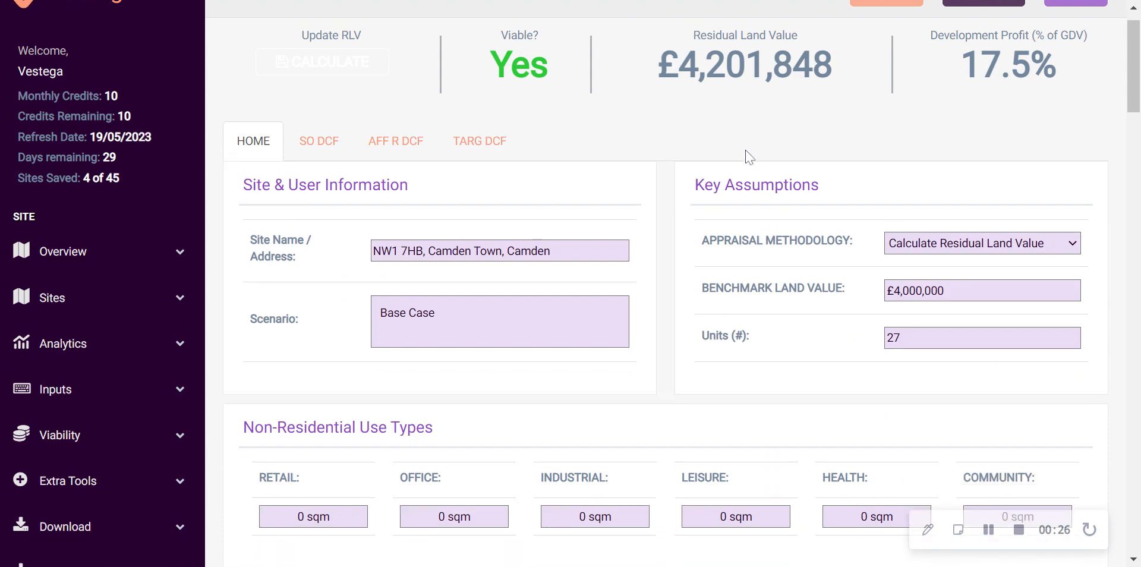
{"action": "scroll", "coordinate": [735, 147], "scroll_direction": "down", "scroll_amount": 13}
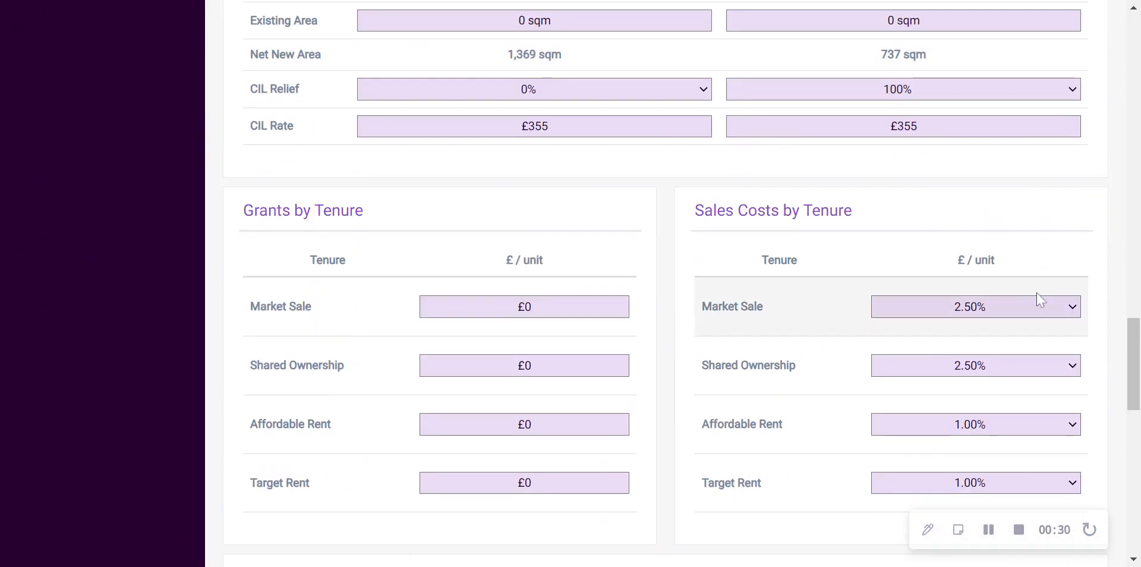
{"action": "scroll", "coordinate": [1032, 296], "scroll_direction": "up", "scroll_amount": 6}
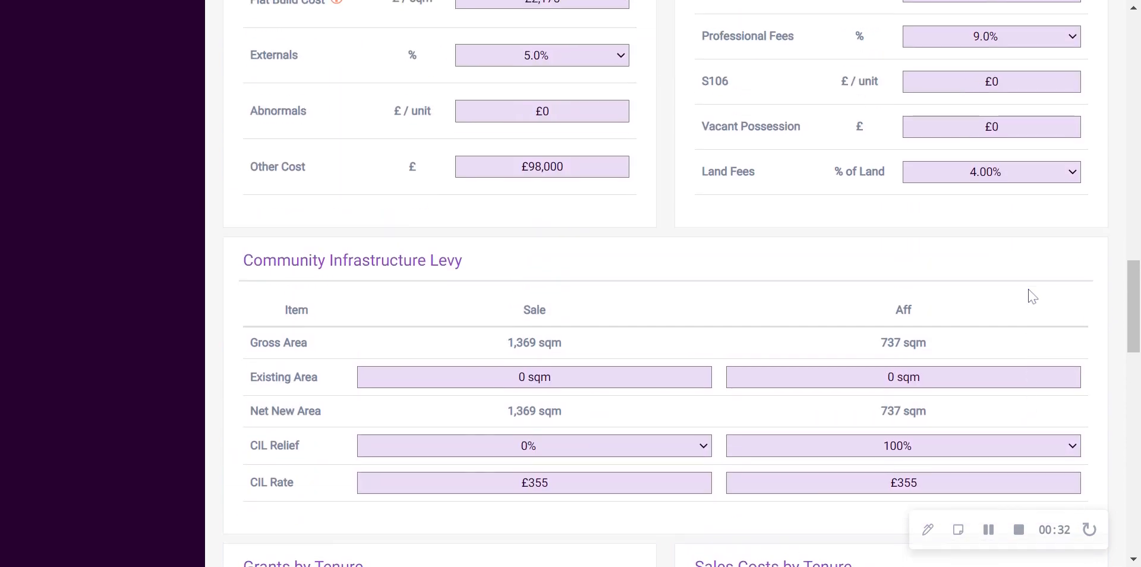
{"action": "scroll", "coordinate": [1033, 296], "scroll_direction": "up", "scroll_amount": 8}
{"action": "scroll", "coordinate": [1032, 296], "scroll_direction": "up", "scroll_amount": 15}
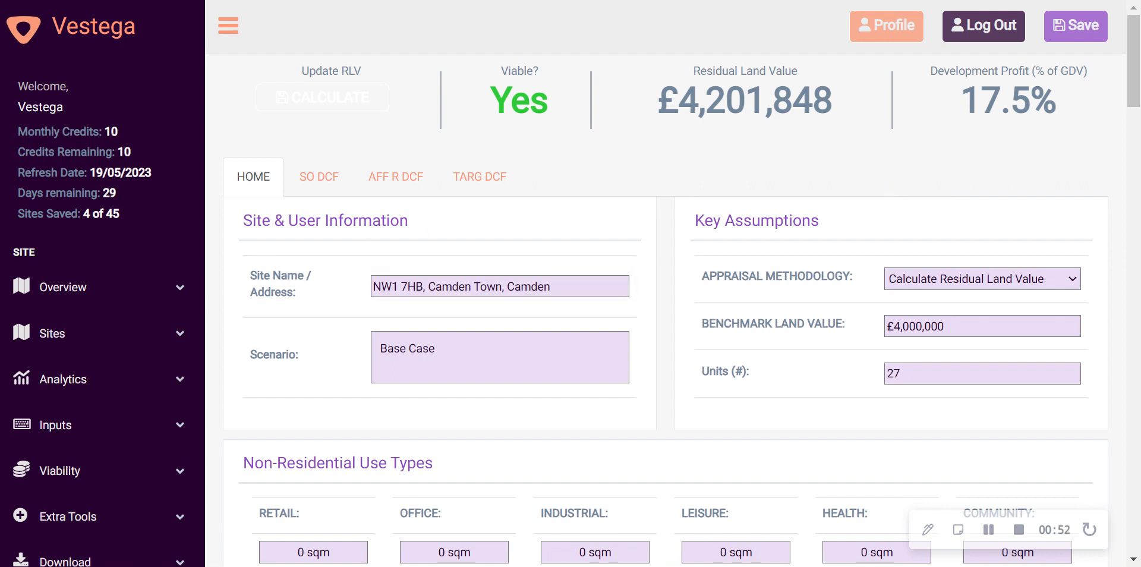
Review the site name/address and scenario fields under Site & User Information
{"action": "left_click_drag", "start_coordinate": [243, 220], "coordinate": [408, 220]}
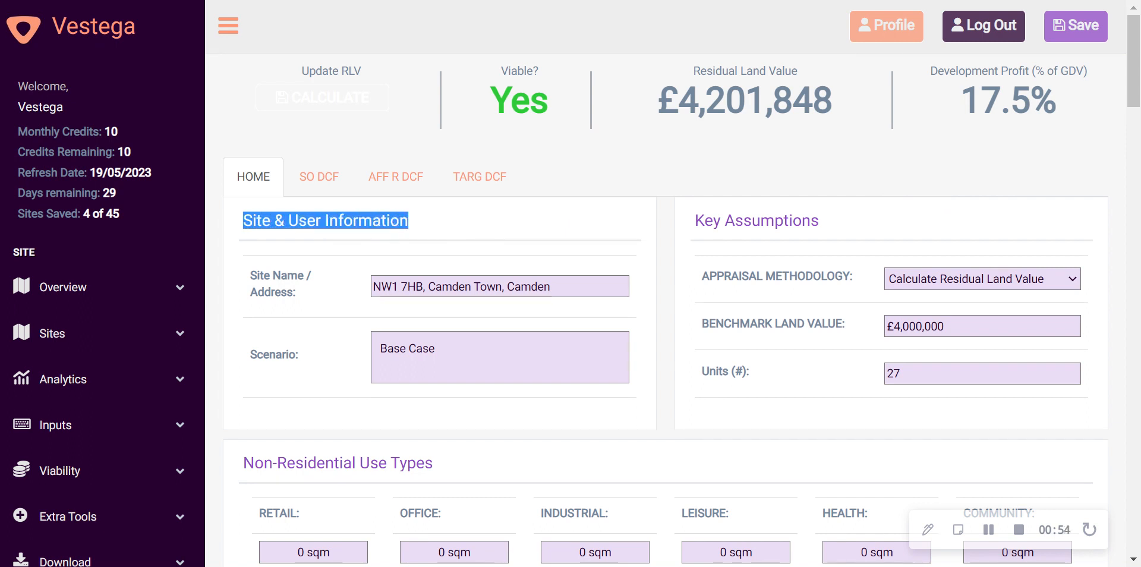
{"action": "left_click_drag", "start_coordinate": [553, 287], "coordinate": [372, 286]}
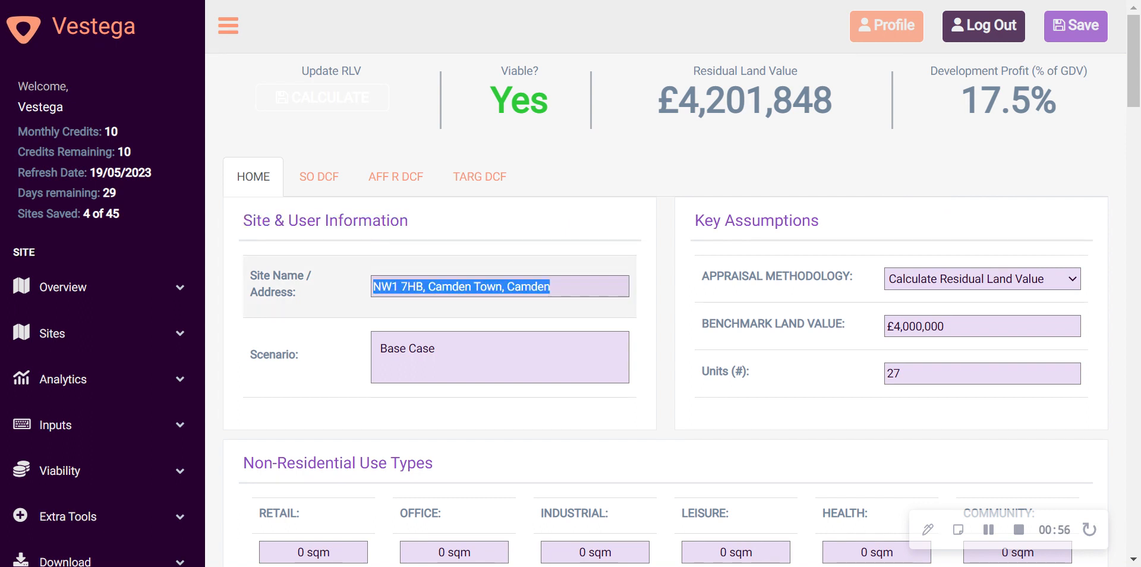
{"action": "left_click", "coordinate": [553, 286]}
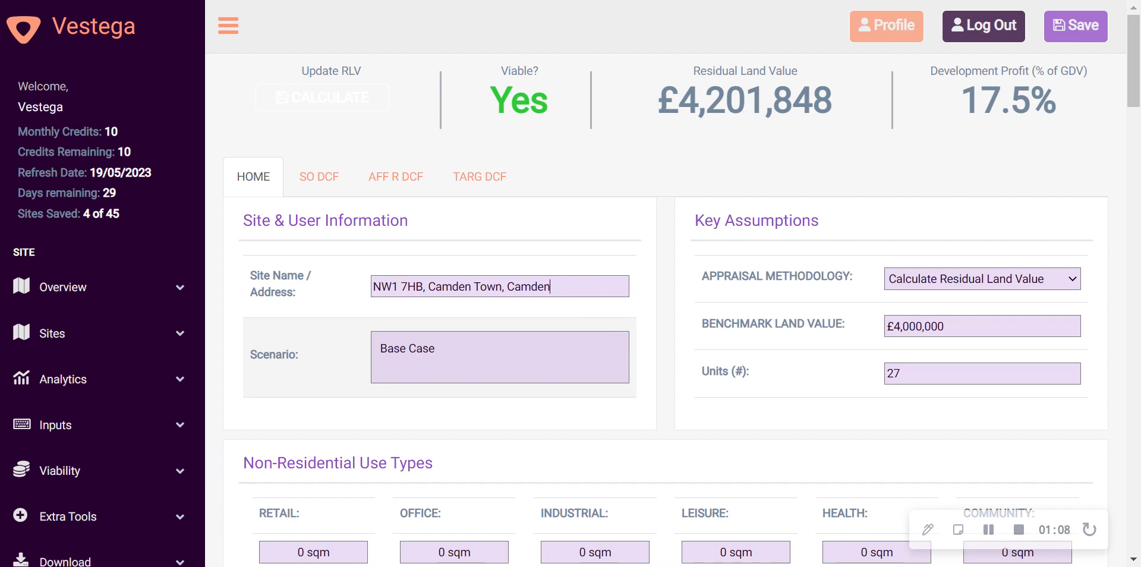
{"action": "left_click", "coordinate": [447, 350]}
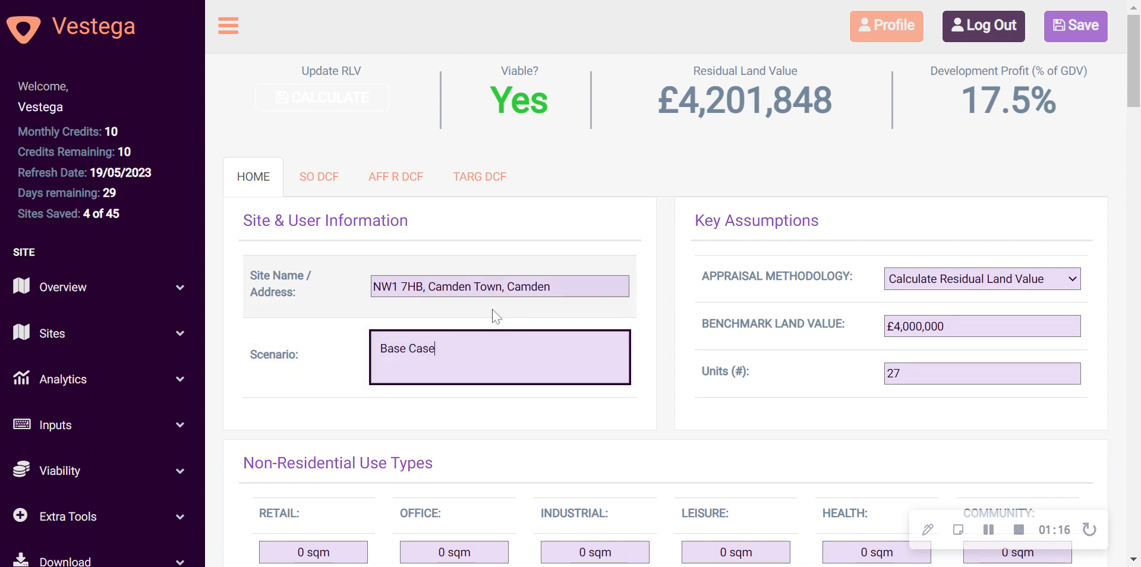
{"action": "left_click_drag", "start_coordinate": [436, 348], "coordinate": [380, 348]}
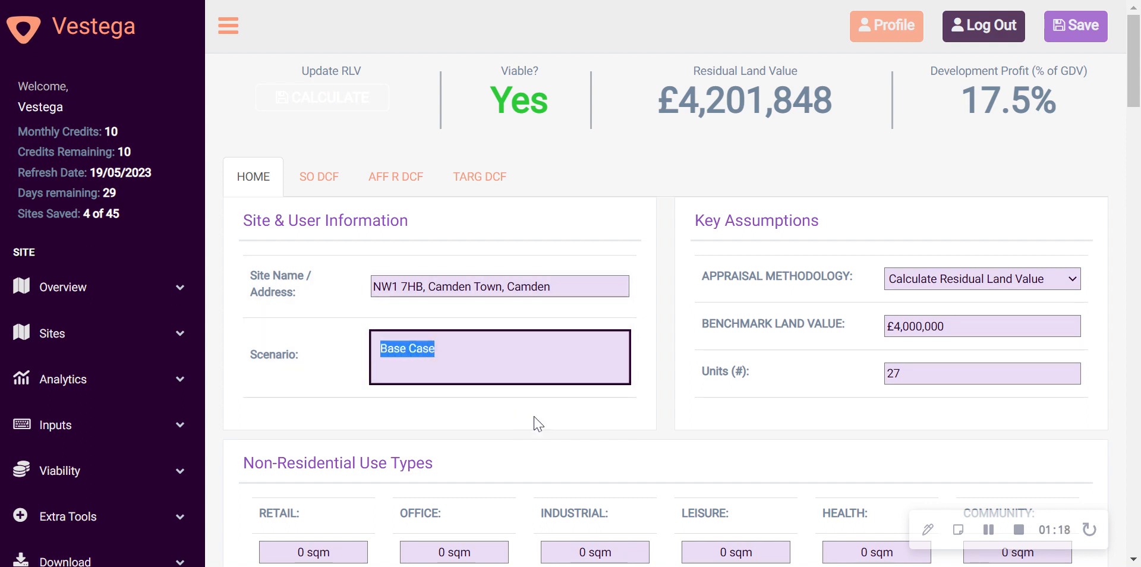
{"action": "left_click", "coordinate": [668, 302]}
Try the Calculate Development Profit appraisal methodology in Key Assumptions, check the benchmark land value, and restore Calculate Residual Land Value
{"action": "left_click_drag", "start_coordinate": [694, 221], "coordinate": [829, 225]}
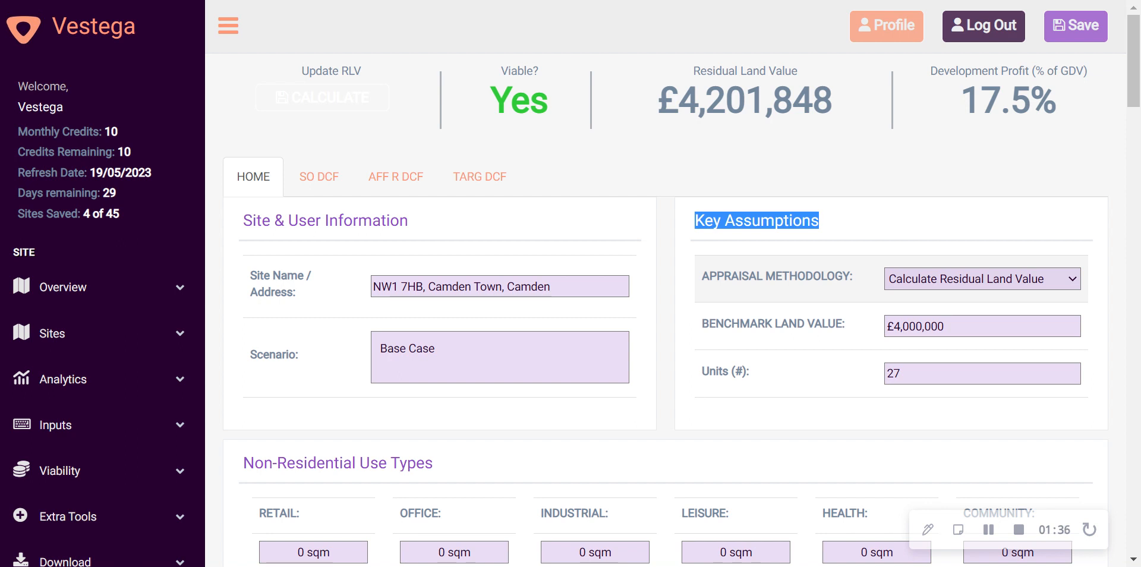
{"action": "left_click", "coordinate": [991, 322]}
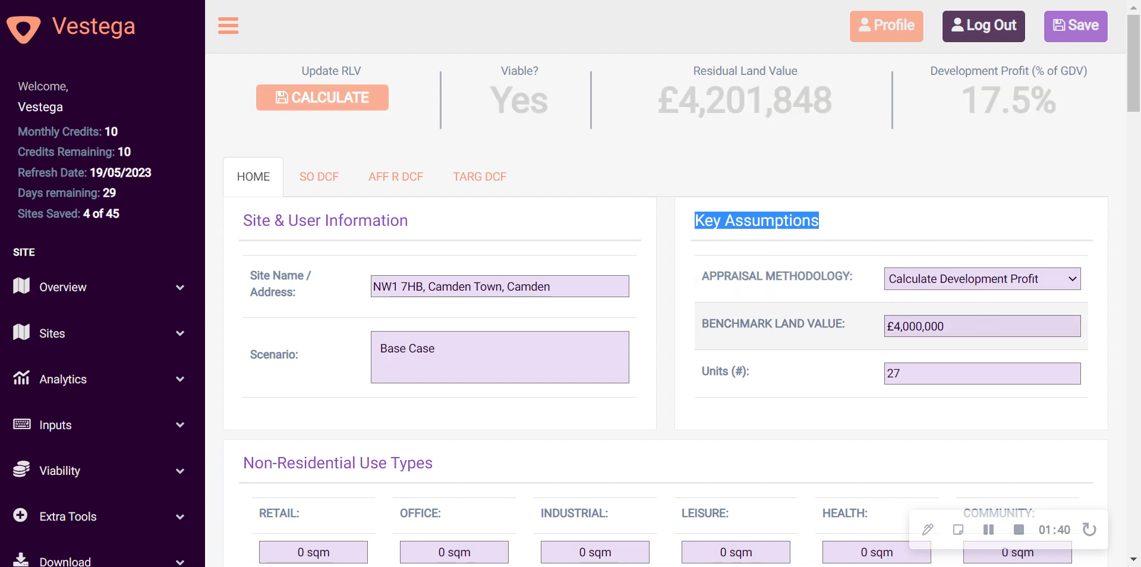
{"action": "left_click", "coordinate": [981, 326]}
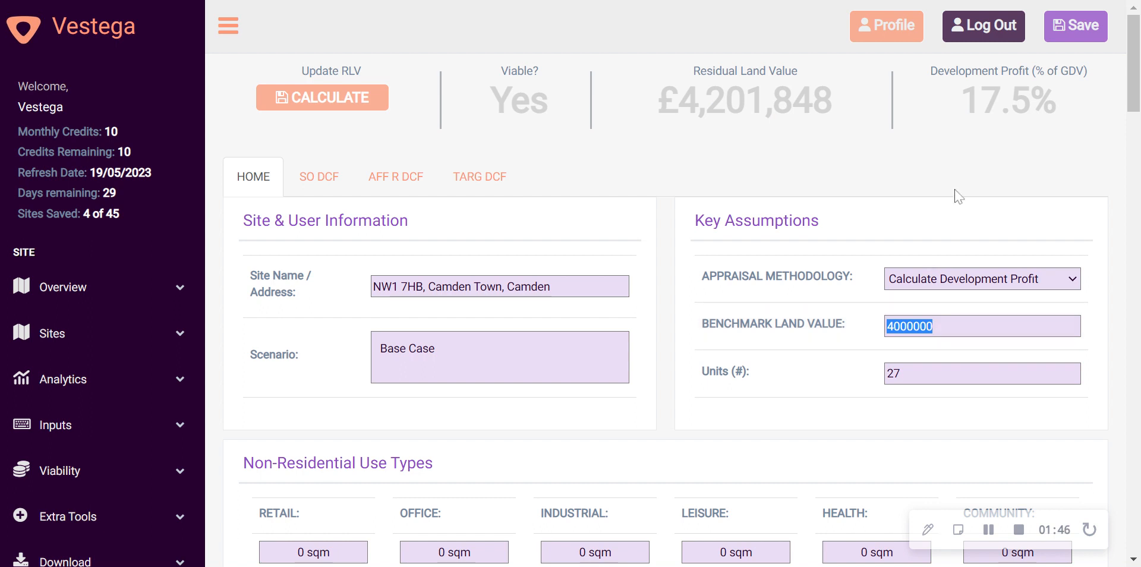
{"action": "left_click", "coordinate": [1020, 289]}
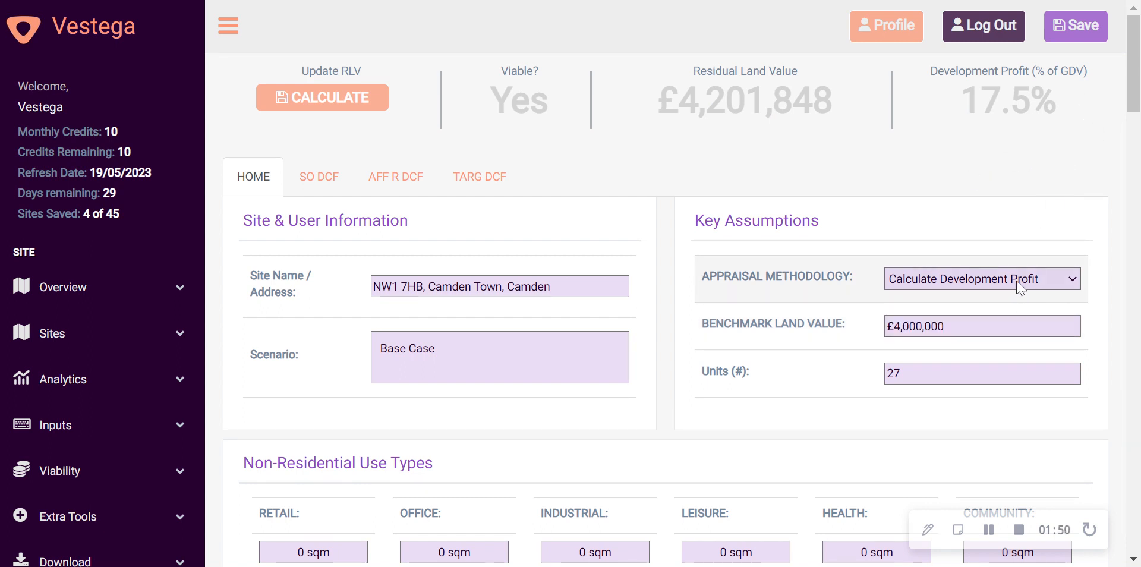
{"action": "left_click", "coordinate": [1006, 313]}
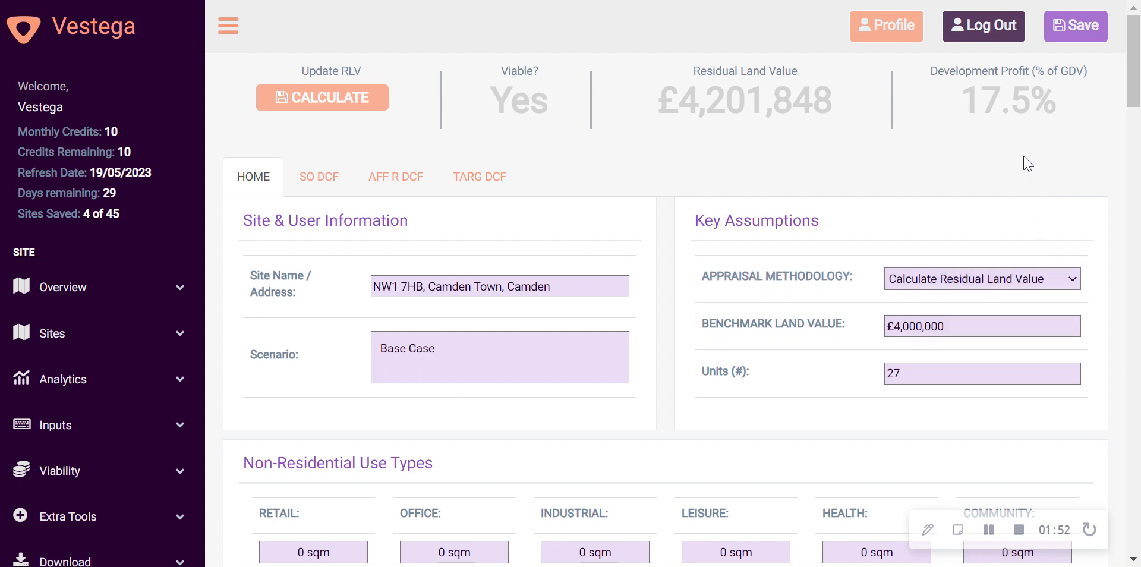
Inspect the number of units entered in Key Assumptions, leaving the field unedited
{"action": "scroll", "coordinate": [996, 155], "scroll_direction": "down", "scroll_amount": 3}
{"action": "double_click", "coordinate": [984, 195]}
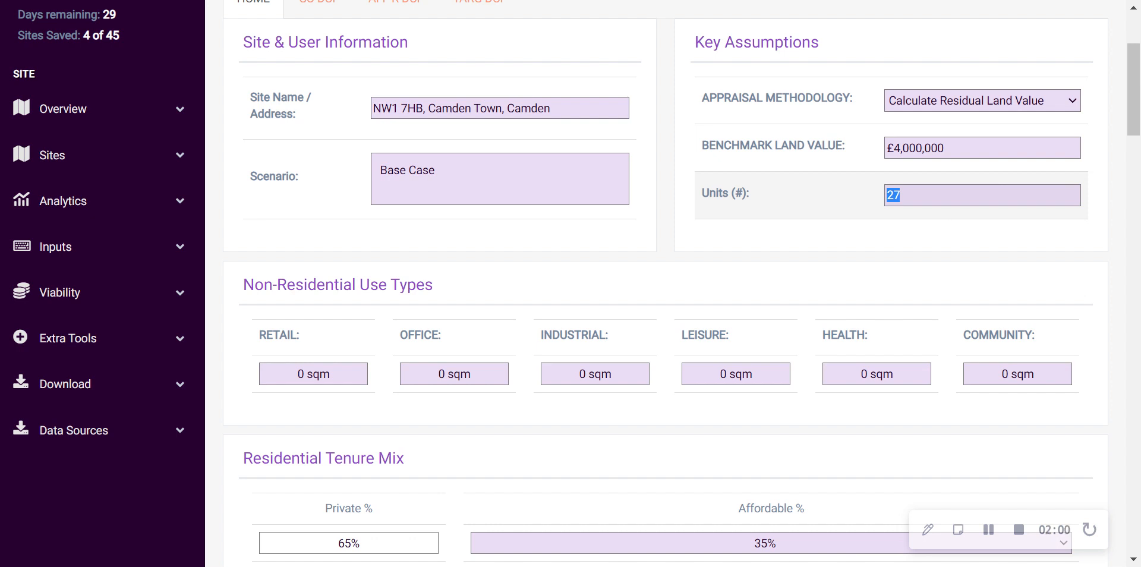
{"action": "left_click", "coordinate": [931, 226]}
Review the floor area fields under Non-Residential Use Types, including the retail area
{"action": "scroll", "coordinate": [923, 219], "scroll_direction": "down", "scroll_amount": 3}
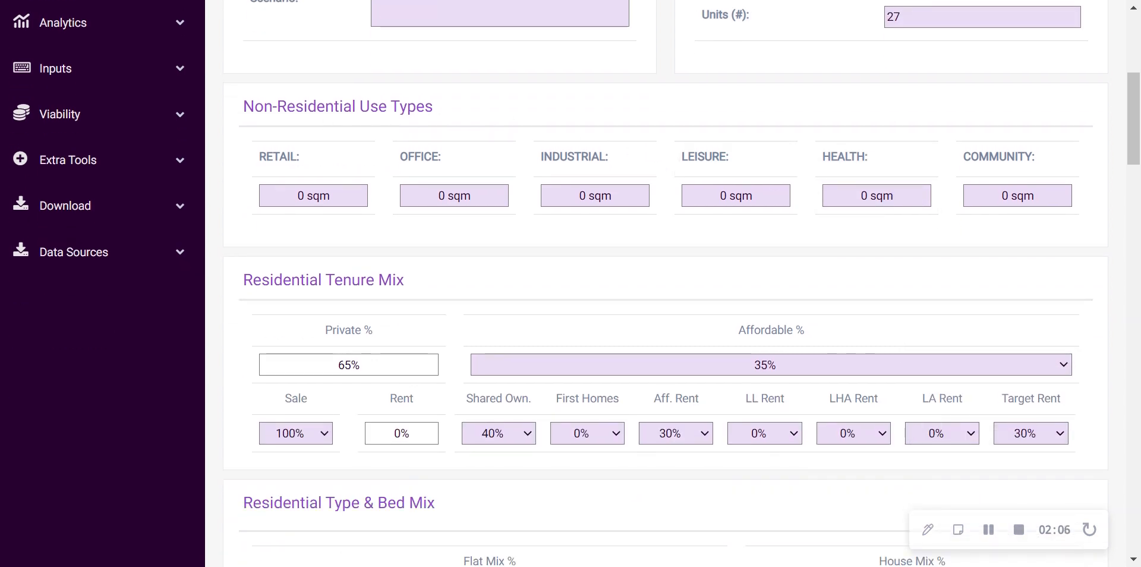
{"action": "left_click_drag", "start_coordinate": [243, 106], "coordinate": [416, 122]}
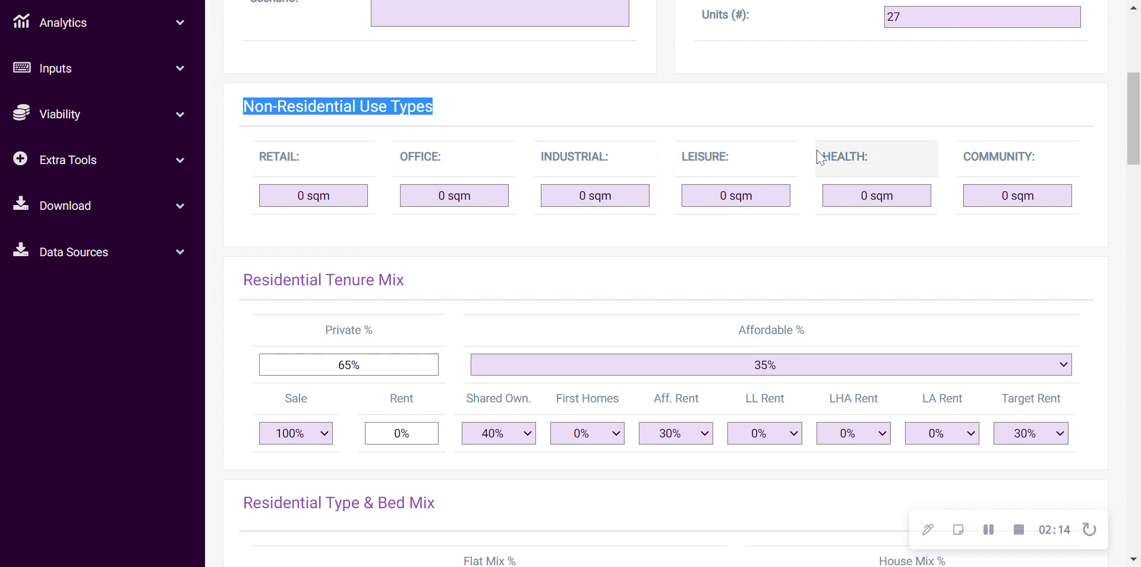
{"action": "left_click", "coordinate": [593, 120]}
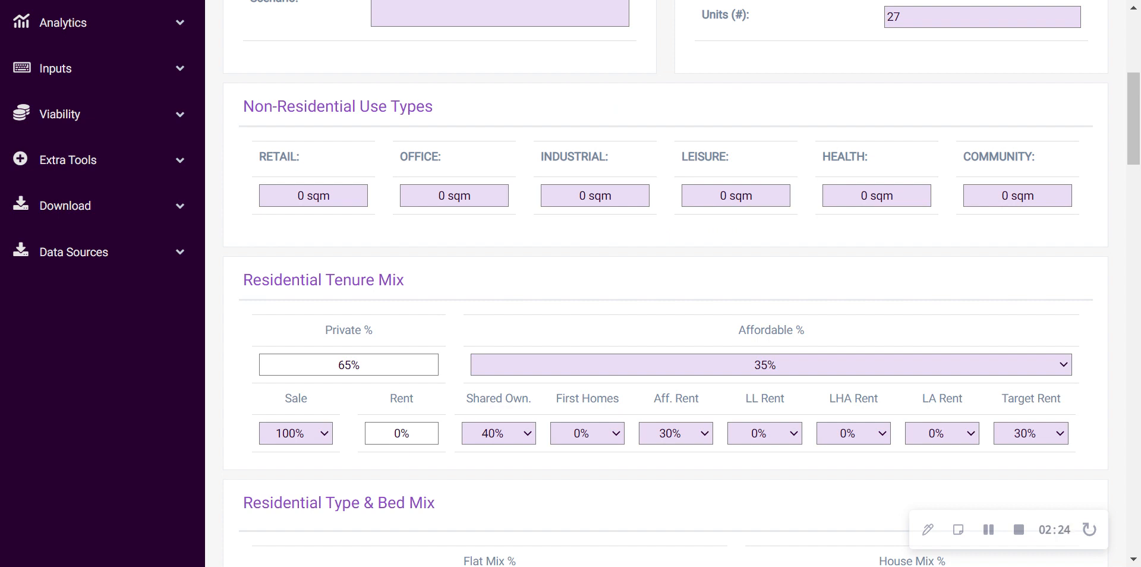
{"action": "left_click", "coordinate": [313, 196]}
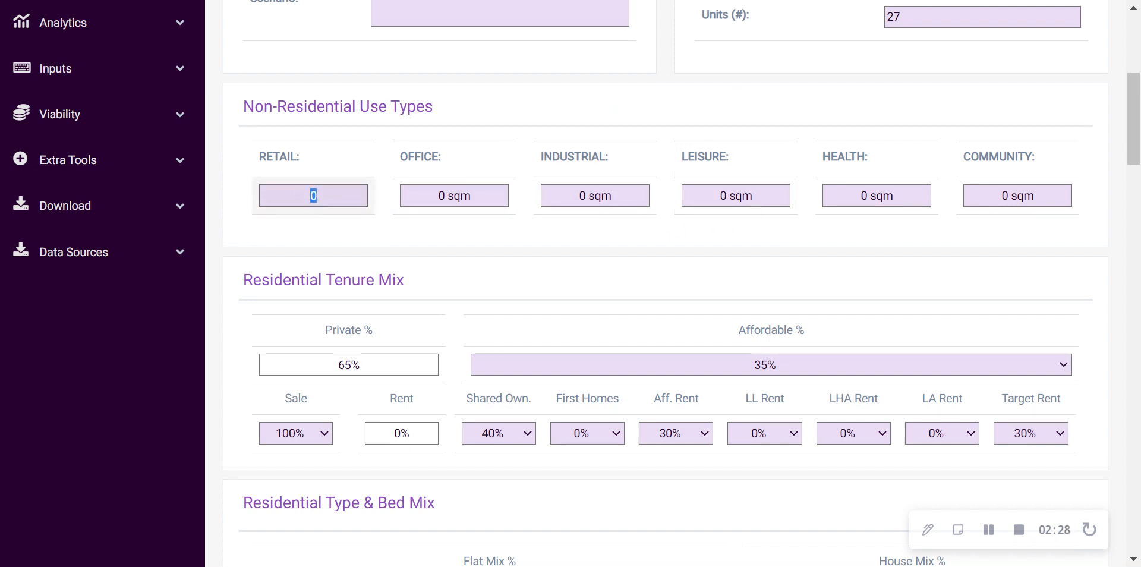
{"action": "left_click", "coordinate": [330, 233]}
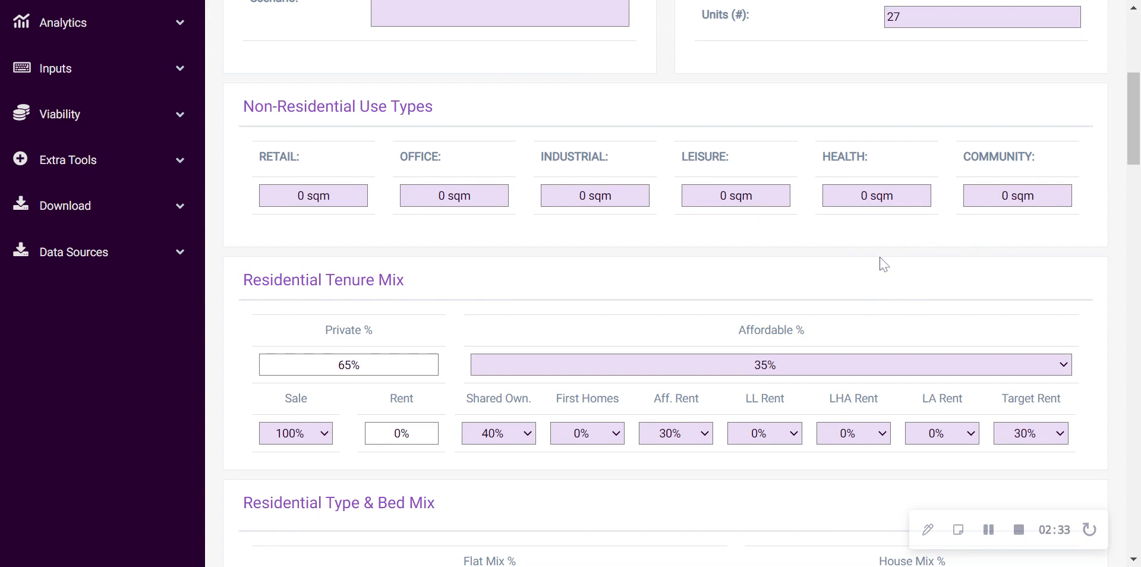
Review the private and affordable percentages and their tenure splits in Residential Tenure Mix
{"action": "scroll", "coordinate": [688, 252], "scroll_direction": "down", "scroll_amount": 3}
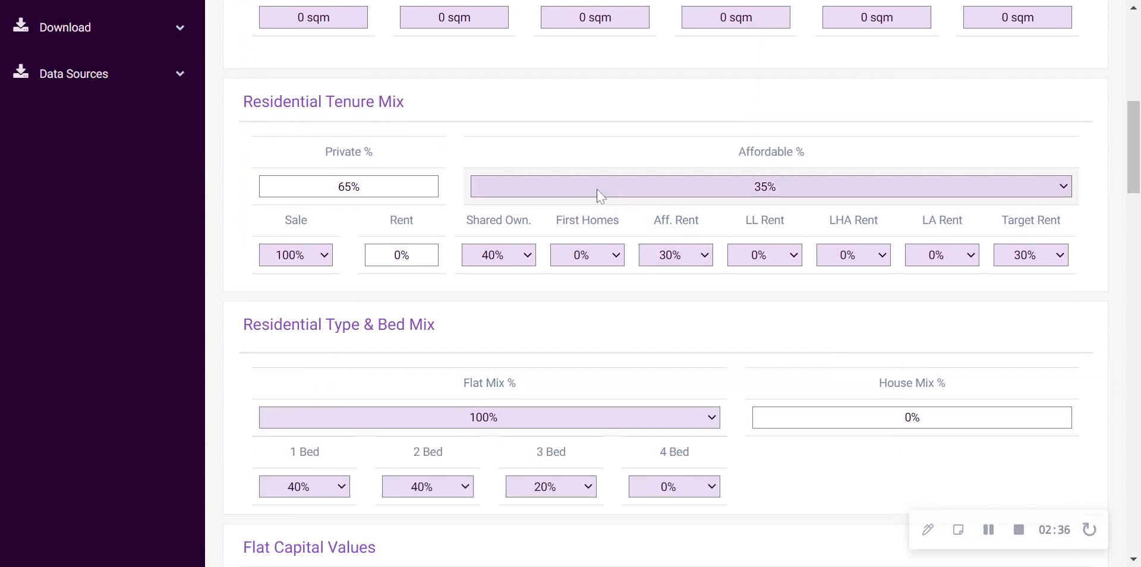
{"action": "left_click_drag", "start_coordinate": [244, 101], "coordinate": [409, 107]}
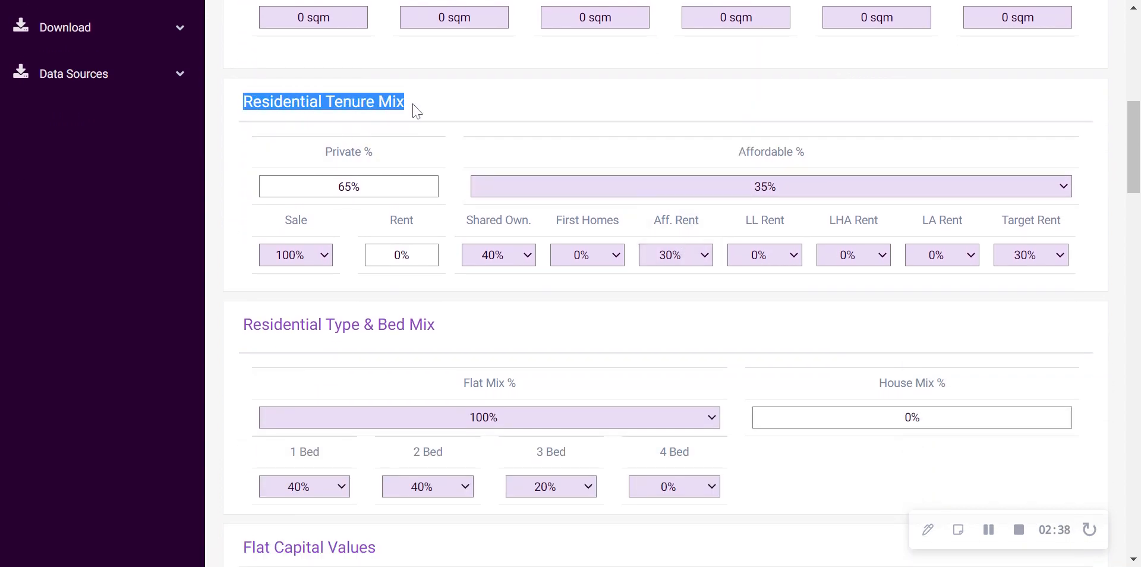
{"action": "left_click", "coordinate": [739, 119]}
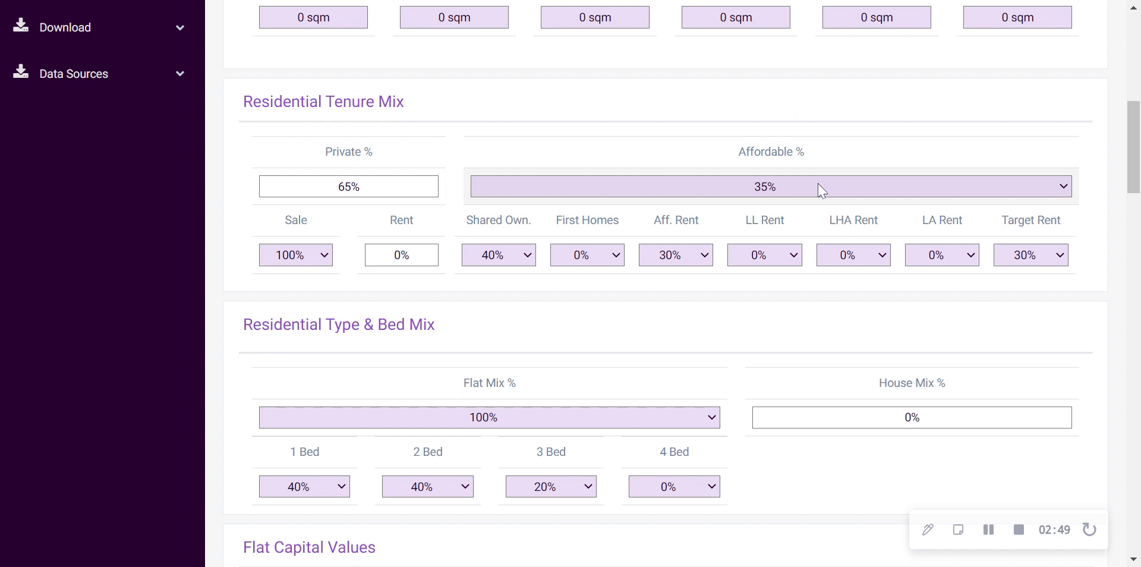
{"action": "scroll", "coordinate": [815, 193], "scroll_direction": "down", "scroll_amount": 1}
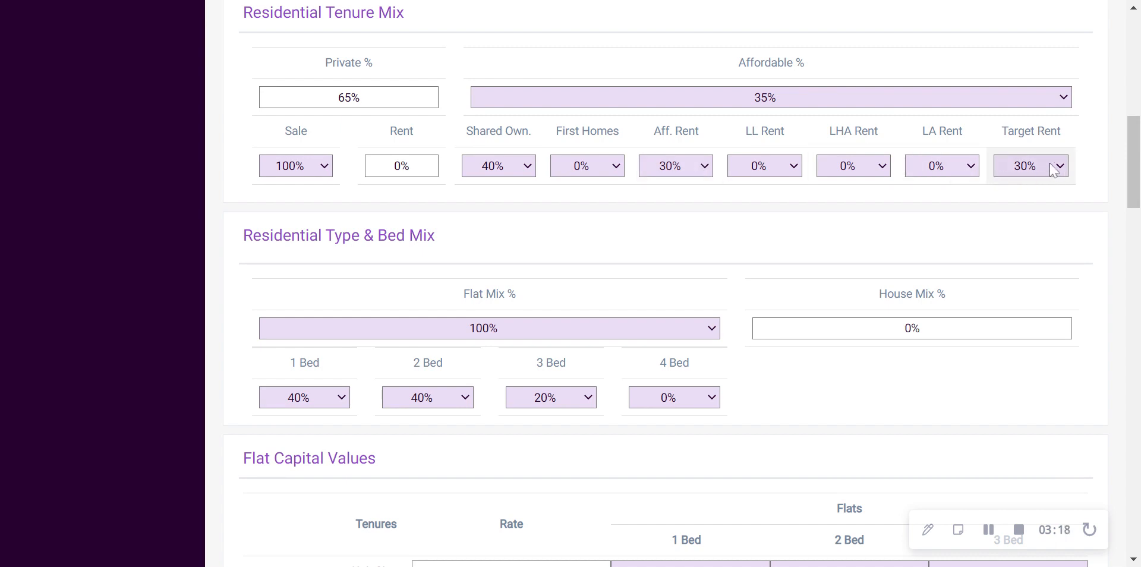
Try flat mix values of 0% and 50% in Residential Type & Bed Mix and restore the flat mix to 100%
{"action": "scroll", "coordinate": [1034, 150], "scroll_direction": "down", "scroll_amount": 3}
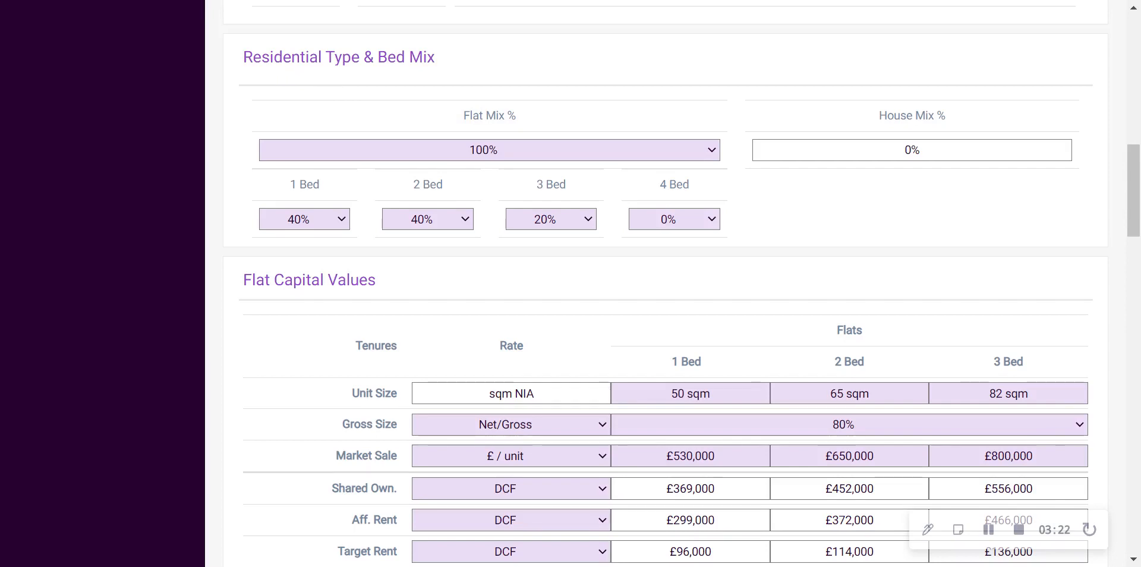
{"action": "left_click_drag", "start_coordinate": [242, 58], "coordinate": [436, 57]}
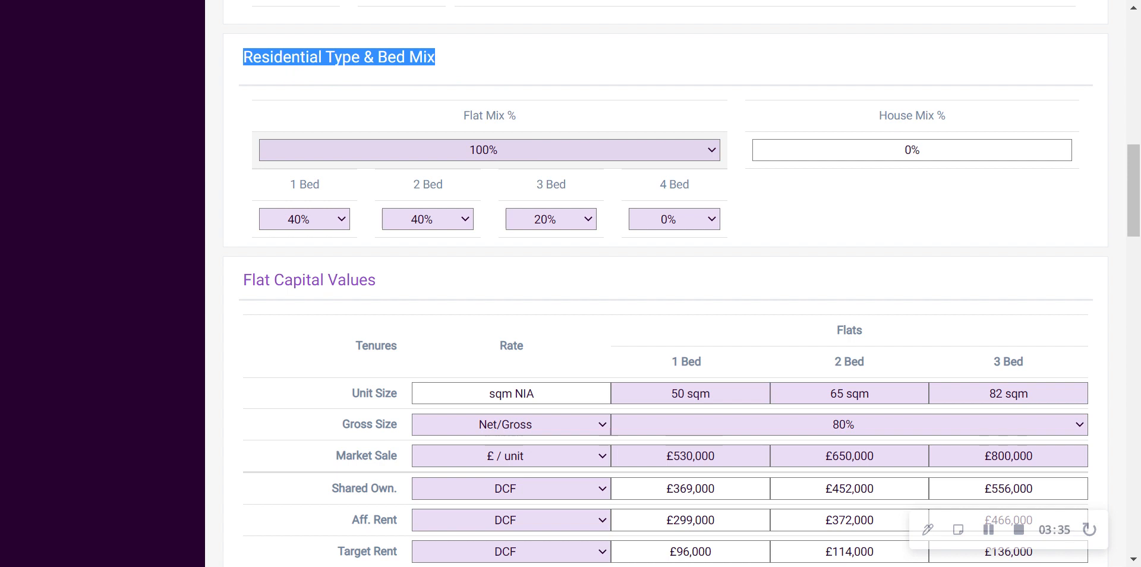
{"action": "left_click", "coordinate": [533, 155]}
{"action": "left_click", "coordinate": [532, 169]}
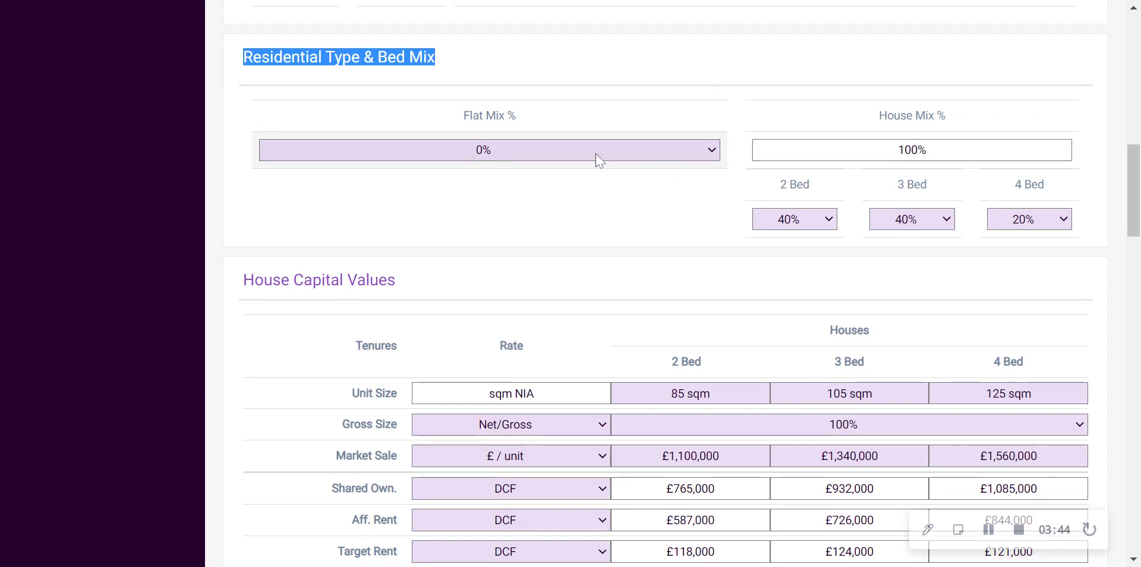
{"action": "left_click", "coordinate": [582, 167]}
{"action": "left_click", "coordinate": [570, 285]}
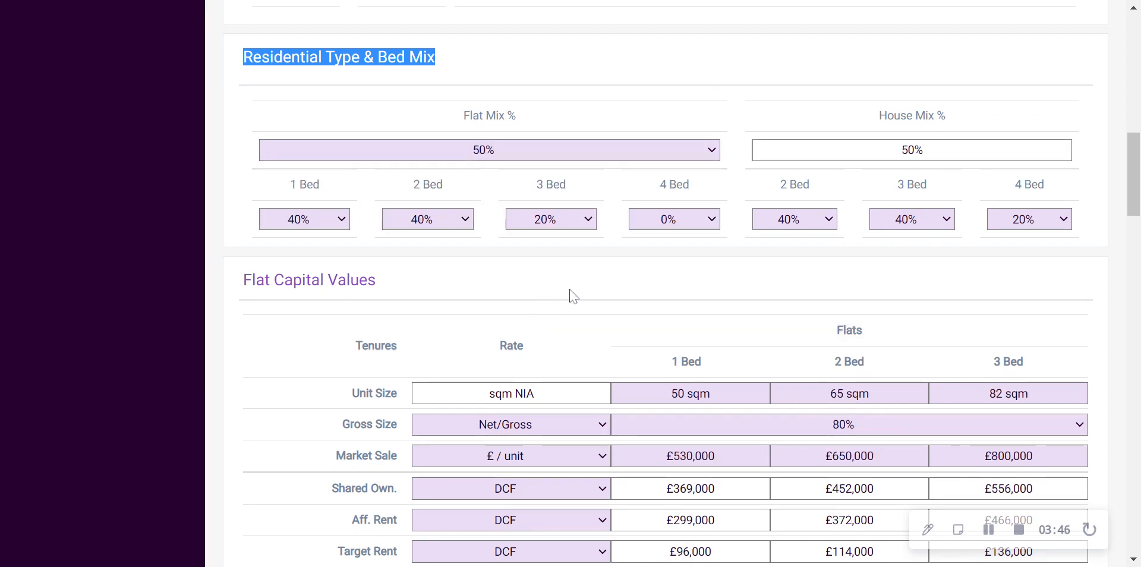
{"action": "left_click", "coordinate": [541, 159]}
{"action": "left_click", "coordinate": [535, 455]}
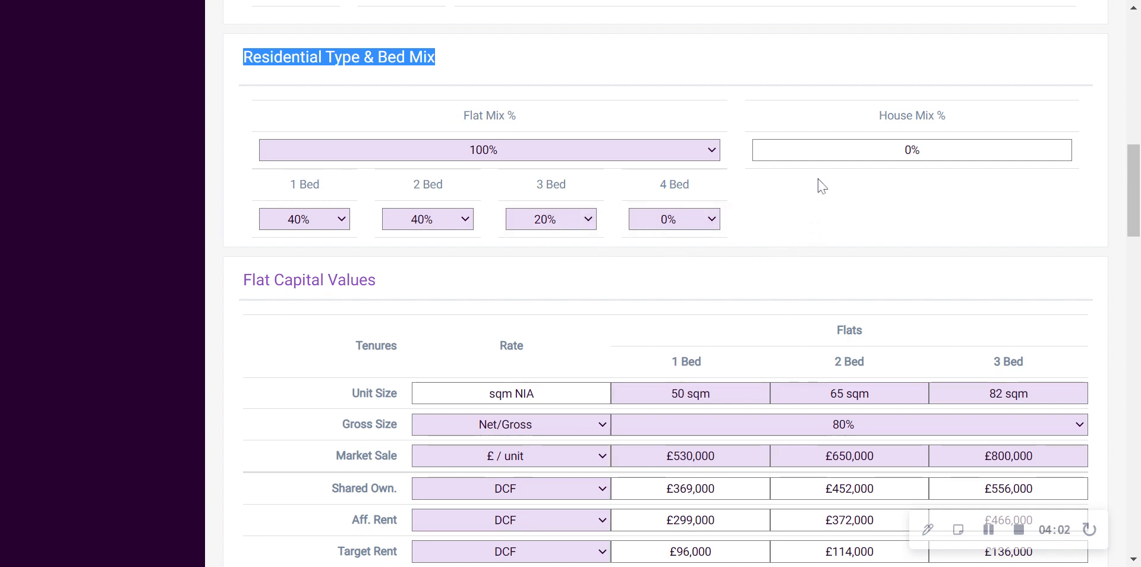
Review the Unit Size row in Flat Capital Values, inspecting the 1 Bed size field without editing it
{"action": "scroll", "coordinate": [819, 185], "scroll_direction": "down", "scroll_amount": 3}
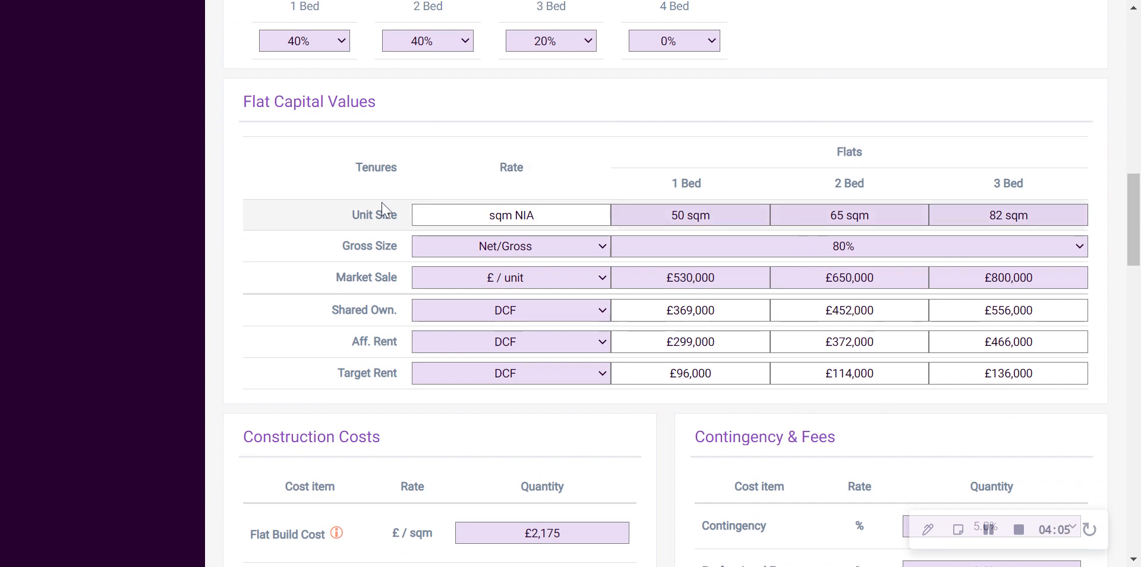
{"action": "left_click_drag", "start_coordinate": [352, 215], "coordinate": [397, 214]}
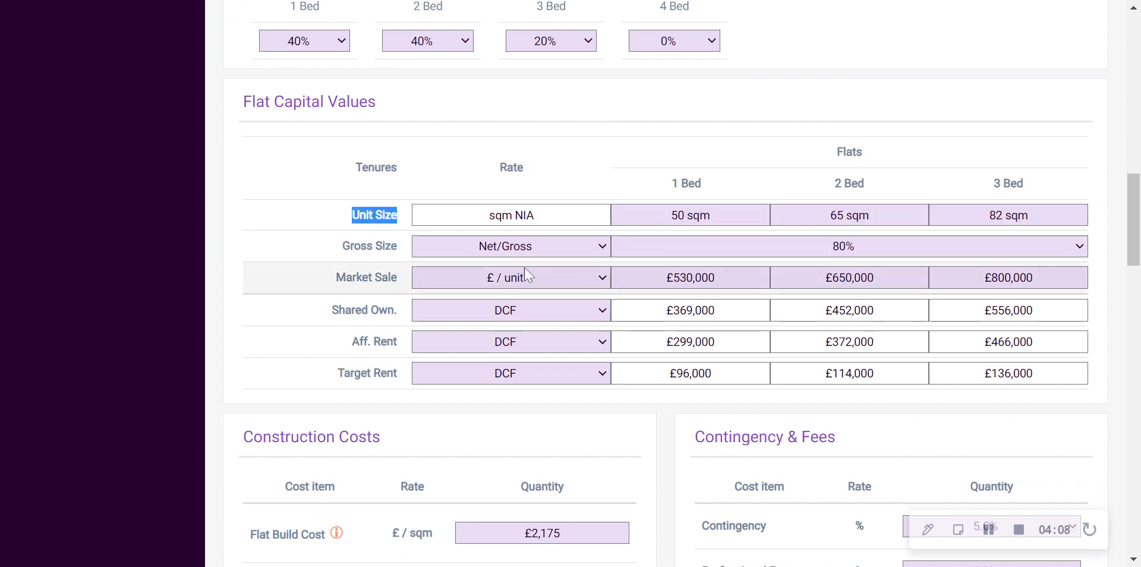
{"action": "left_click", "coordinate": [728, 218]}
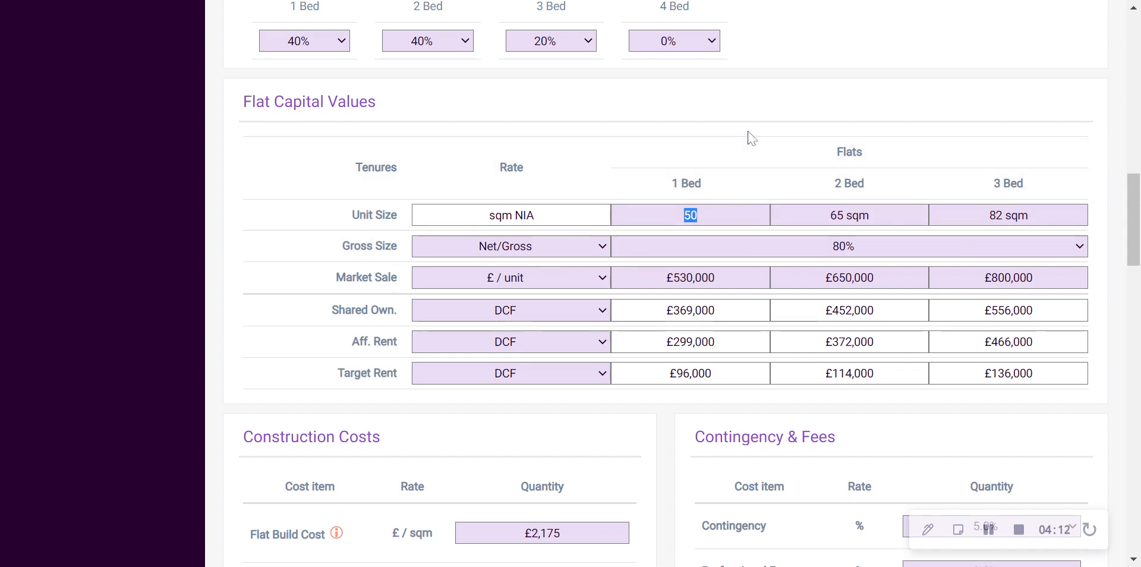
{"action": "key", "text": "Return"}
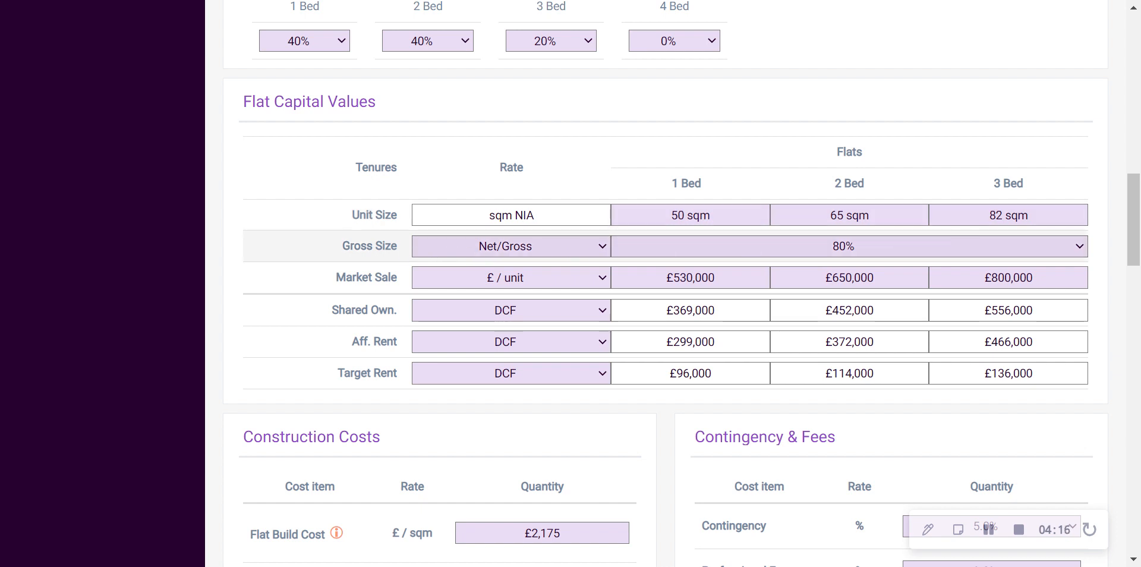
Try the sqm GIA rate for Gross Size in Flat Capital Values and restore it to Net/Gross
{"action": "left_click_drag", "start_coordinate": [342, 246], "coordinate": [393, 247]}
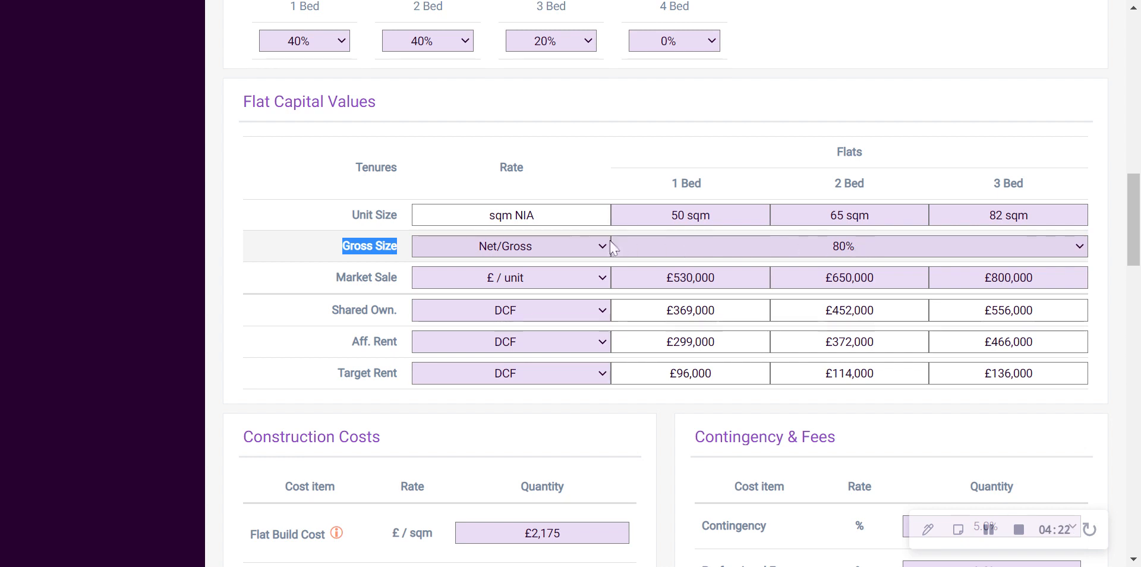
{"action": "left_click", "coordinate": [542, 255]}
{"action": "left_click", "coordinate": [523, 269]}
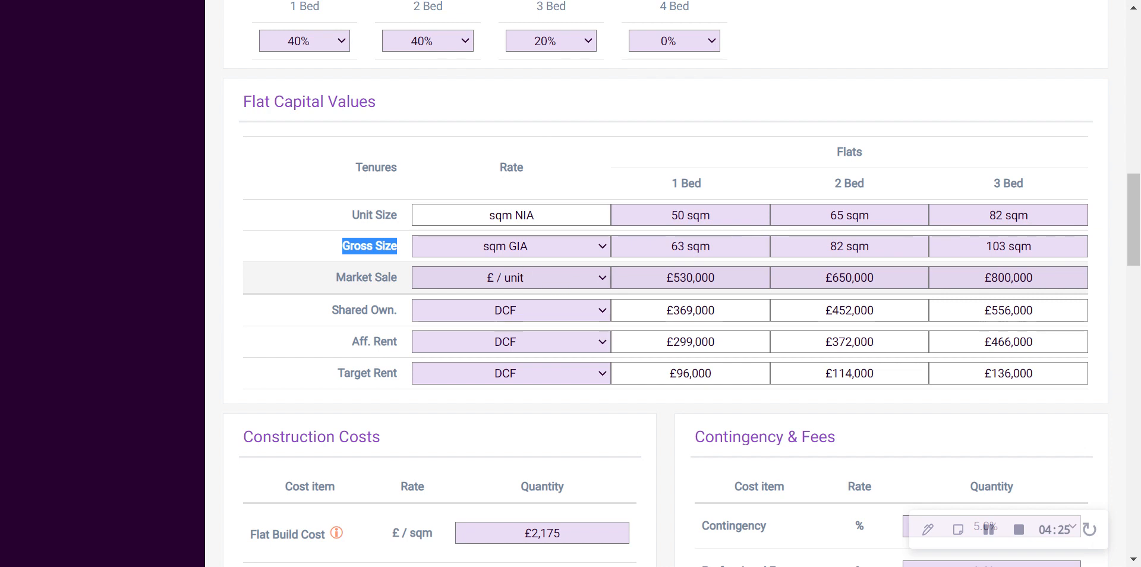
{"action": "left_click", "coordinate": [537, 257]}
{"action": "left_click", "coordinate": [514, 279]}
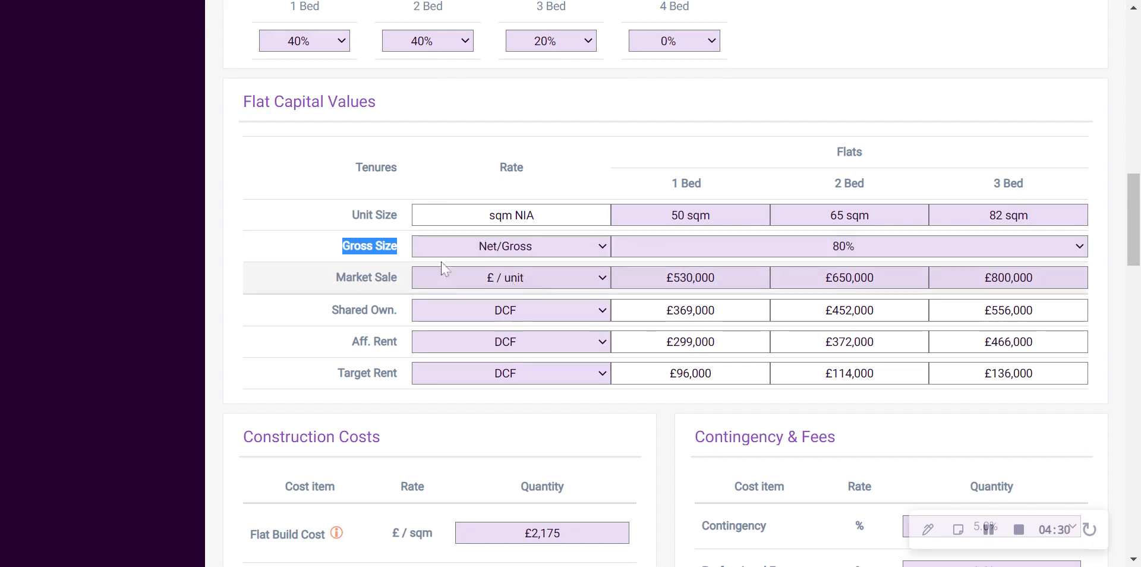
Try the £ / sqm rate for Market Sale in Flat Capital Values and restore it to £ / unit
{"action": "left_click", "coordinate": [337, 281]}
{"action": "left_click_drag", "start_coordinate": [335, 278], "coordinate": [398, 279]}
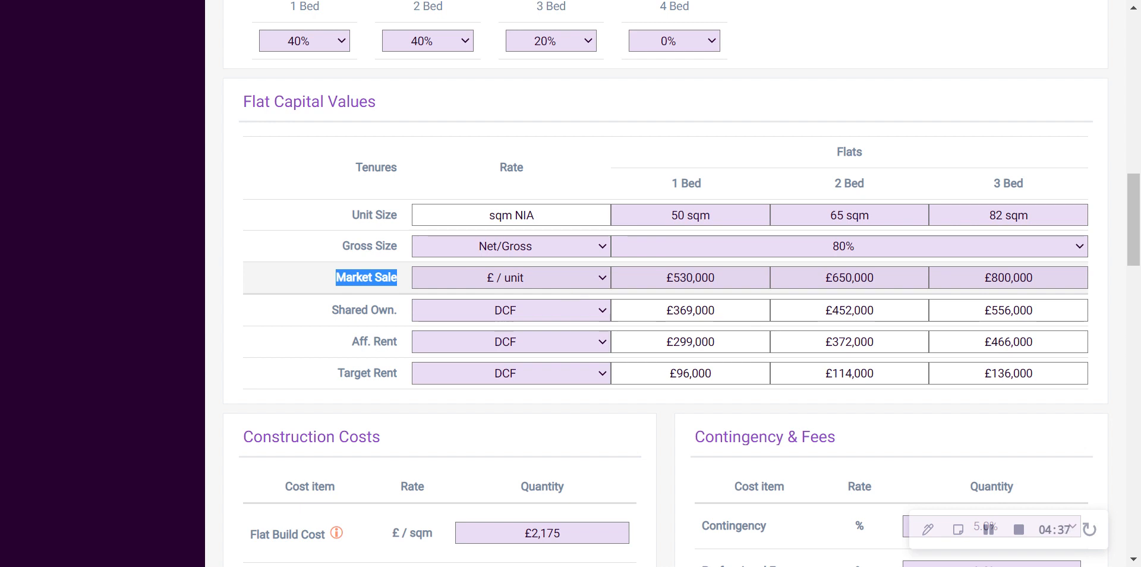
{"action": "left_click", "coordinate": [533, 291]}
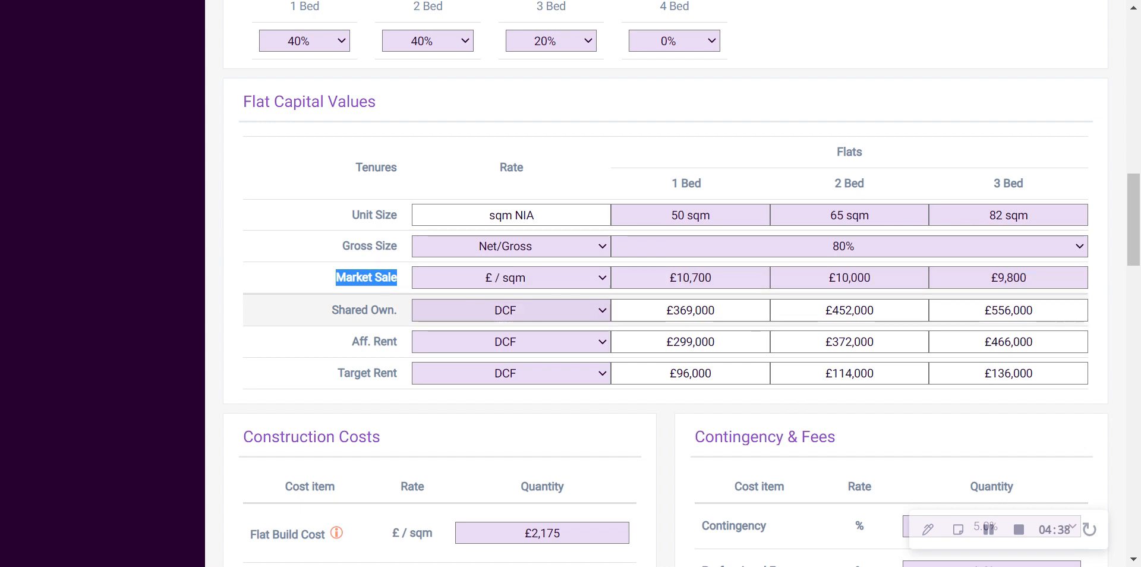
{"action": "left_click", "coordinate": [534, 293]}
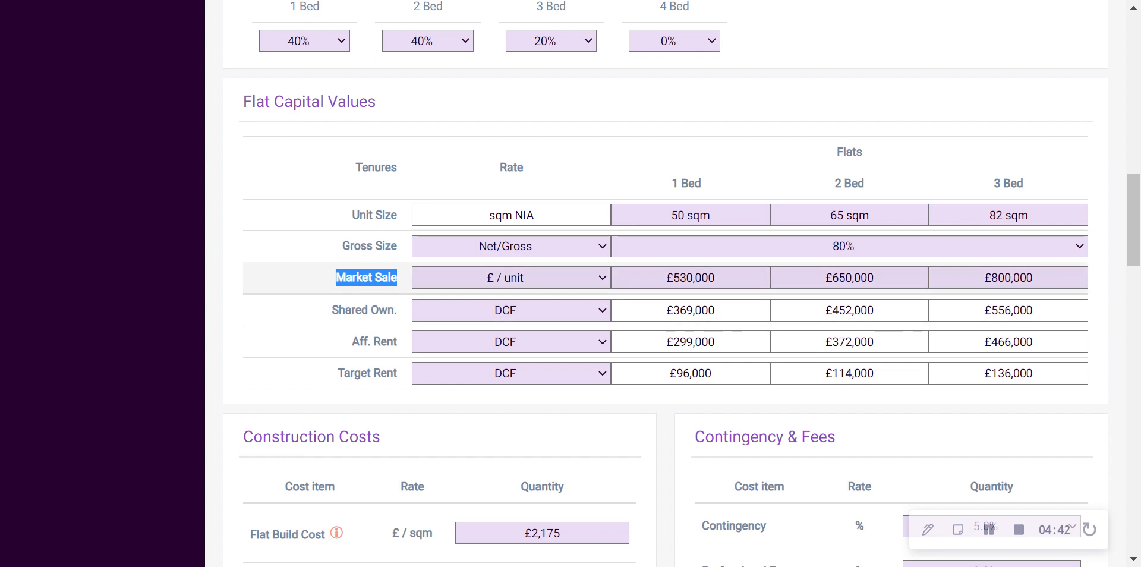
Inspect the Market Sale values for the 1, 2 and 3 Bed flats without editing them
{"action": "left_click", "coordinate": [690, 278]}
{"action": "double_click", "coordinate": [690, 277]}
{"action": "key", "text": "Tab"}
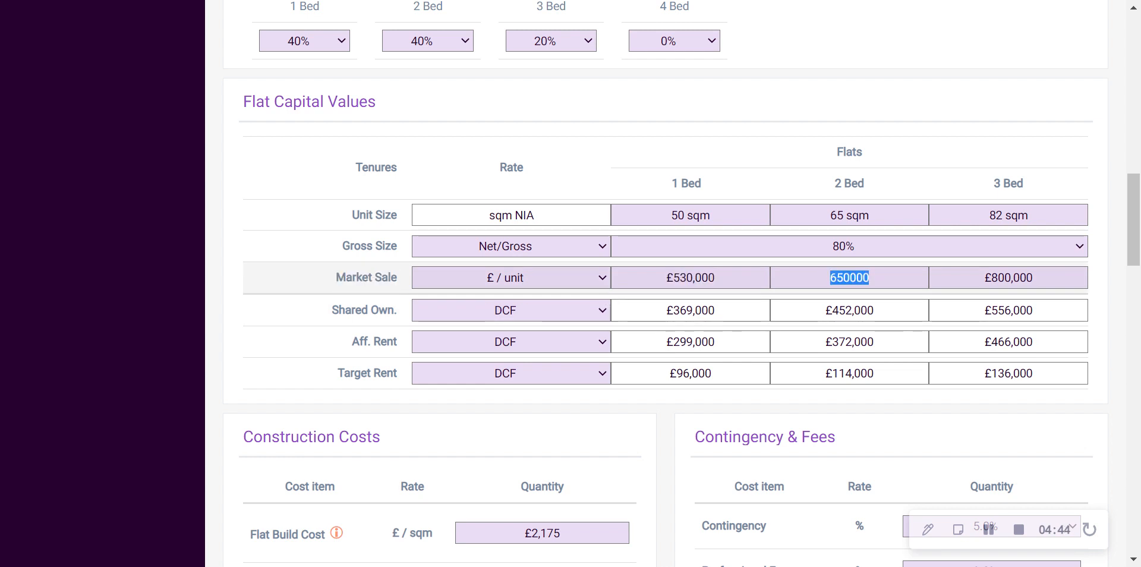
{"action": "key", "text": "Tab"}
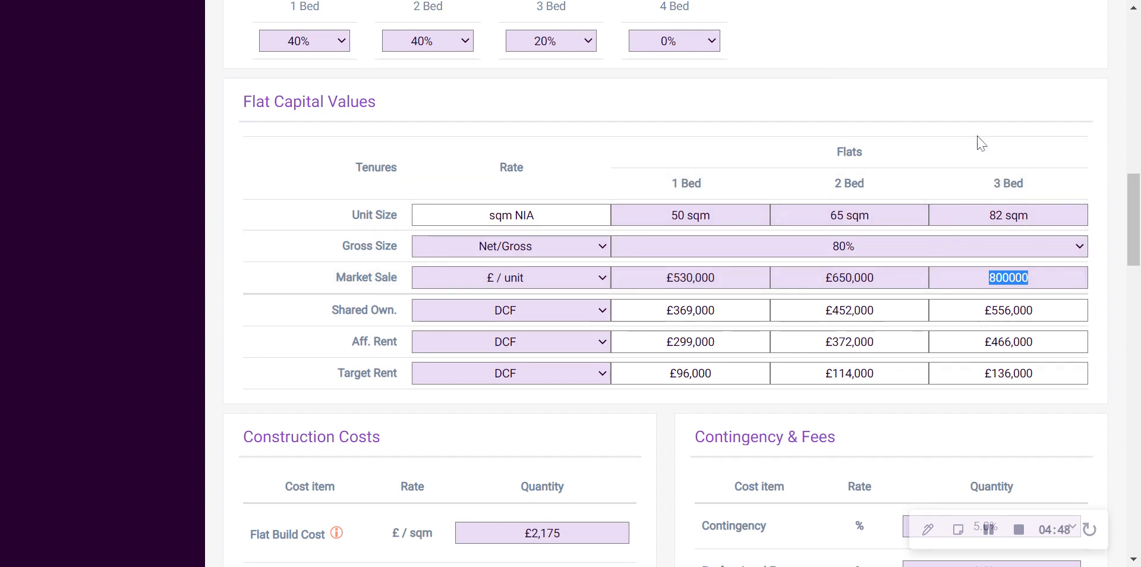
{"action": "left_click", "coordinate": [971, 113]}
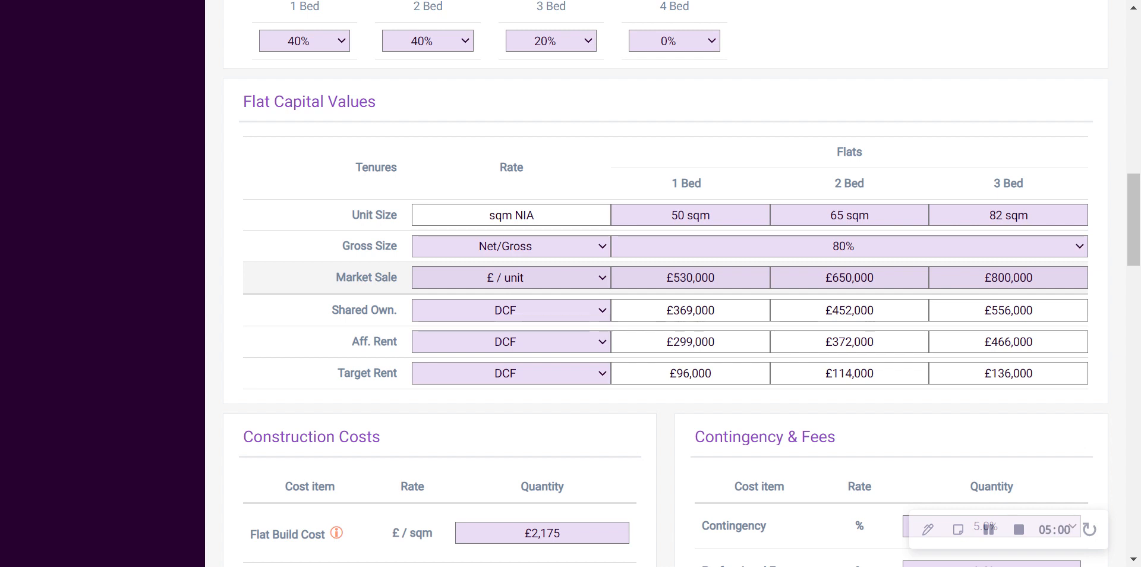
Set the Market Sale value for 1 Bed flats to £550,000 per unit
{"action": "left_click", "coordinate": [691, 277]}
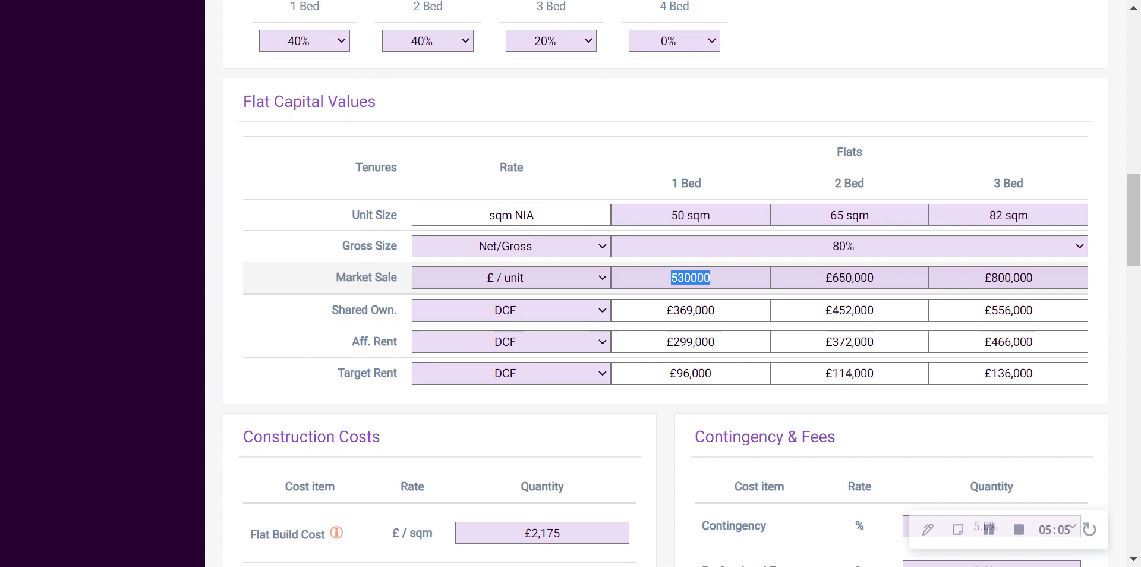
{"action": "type", "text": "550,"}
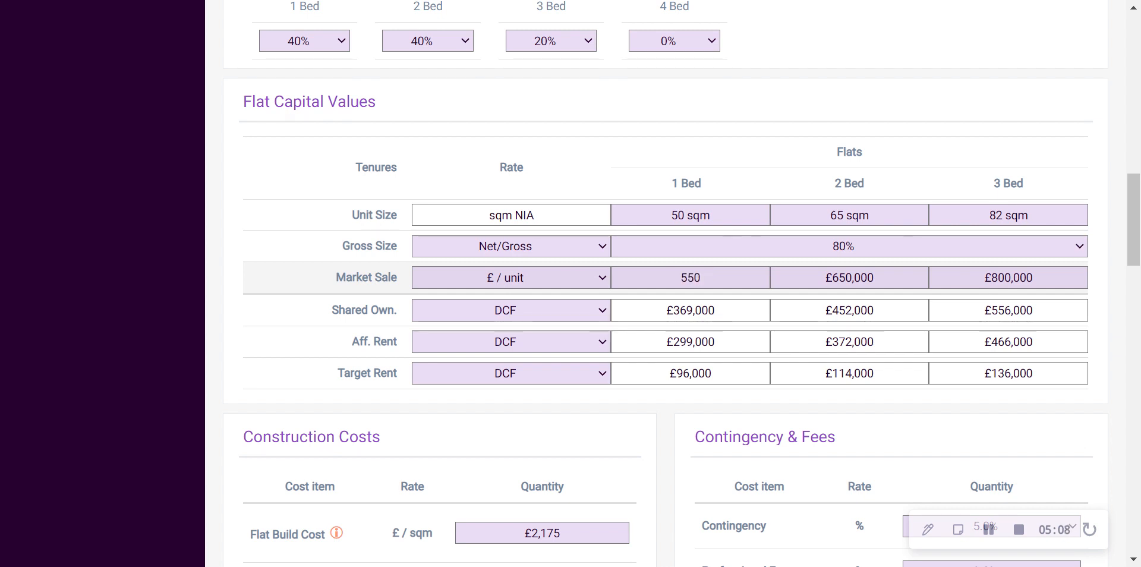
{"action": "type", "text": "000"}
{"action": "key", "text": "Tab"}
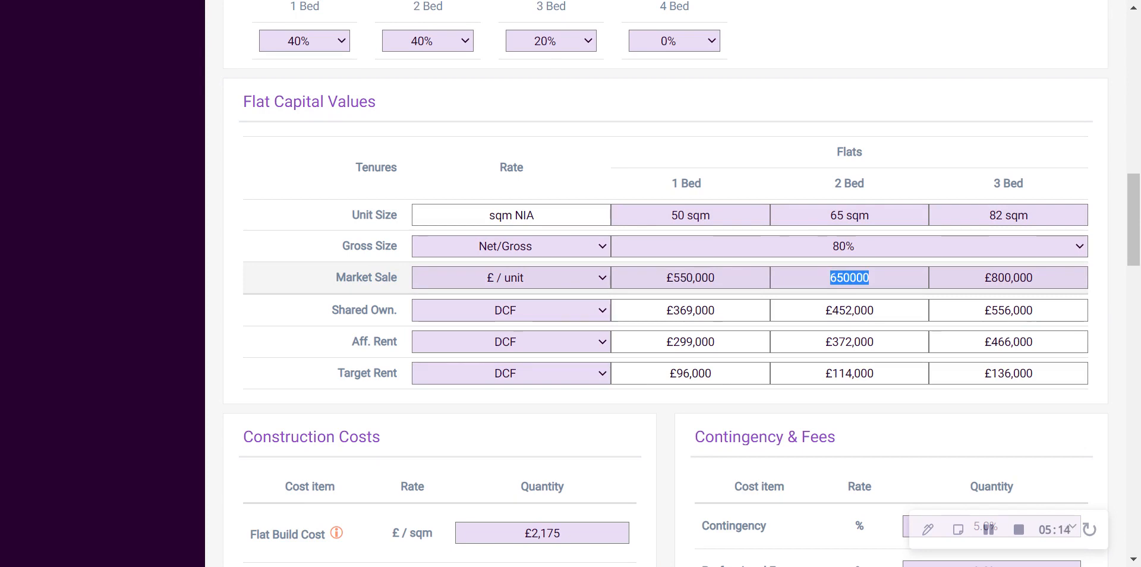
Set the Market Sale value for 1 Bed flats to £500,000 per unit
{"action": "key", "text": "shift+Tab"}
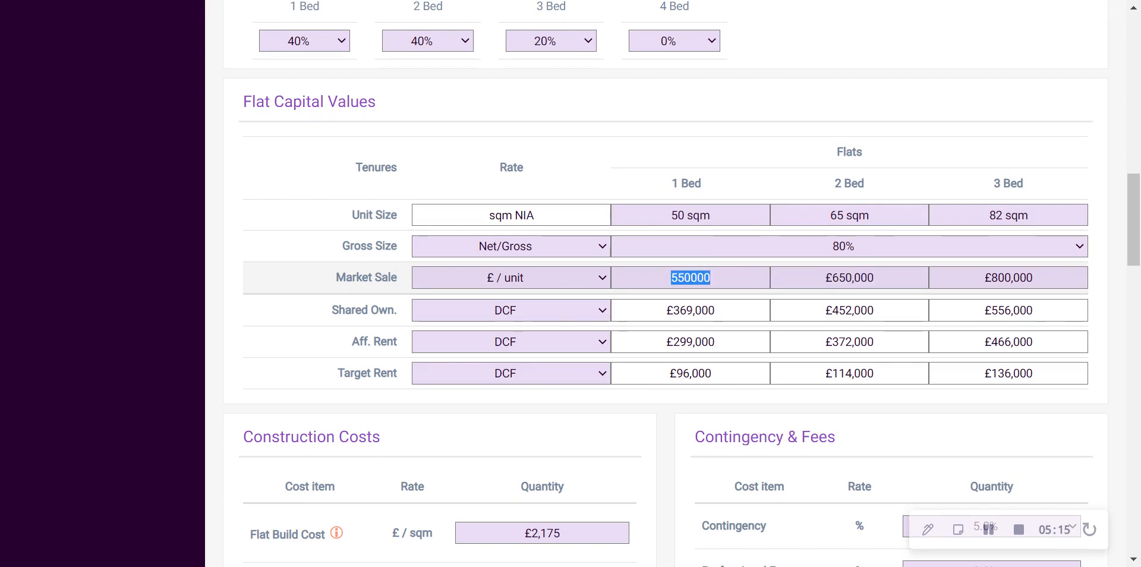
{"action": "type", "text": "500"}
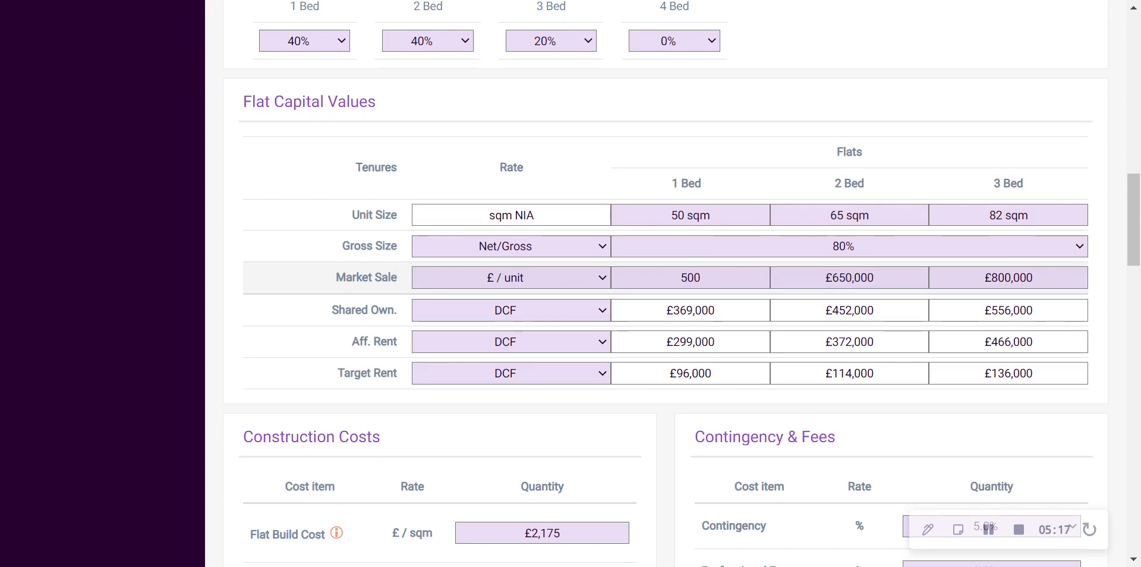
{"action": "type", "text": "000"}
{"action": "key", "text": "Tab"}
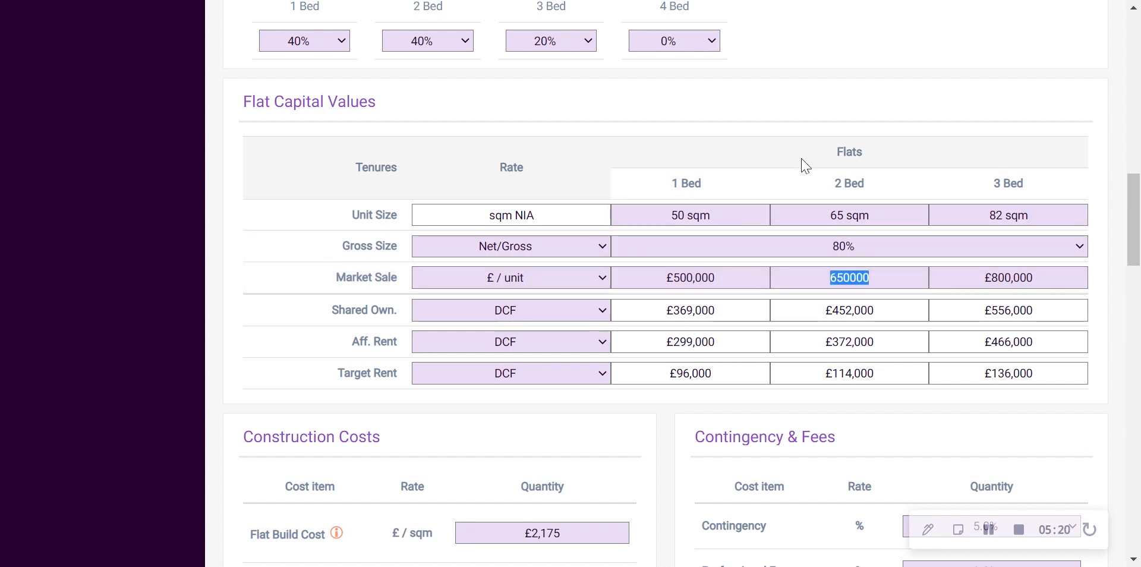
{"action": "left_click", "coordinate": [792, 130]}
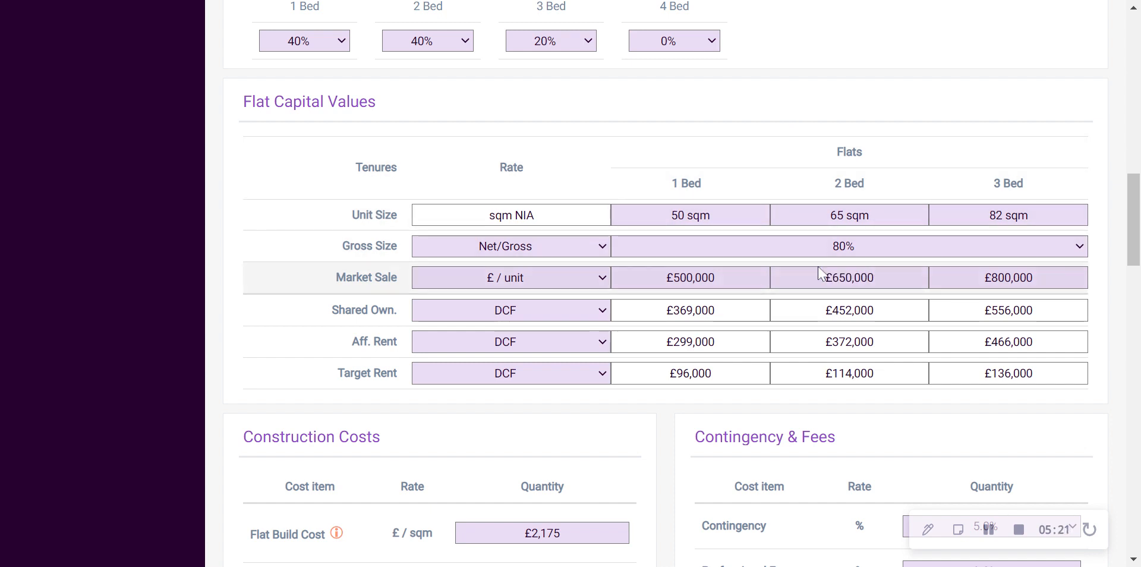
Try the £ / unit, £ / sqm and % OMS rates for Shared Own. in Flat Capital Values and restore it to DCF
{"action": "left_click_drag", "start_coordinate": [330, 310], "coordinate": [395, 310]}
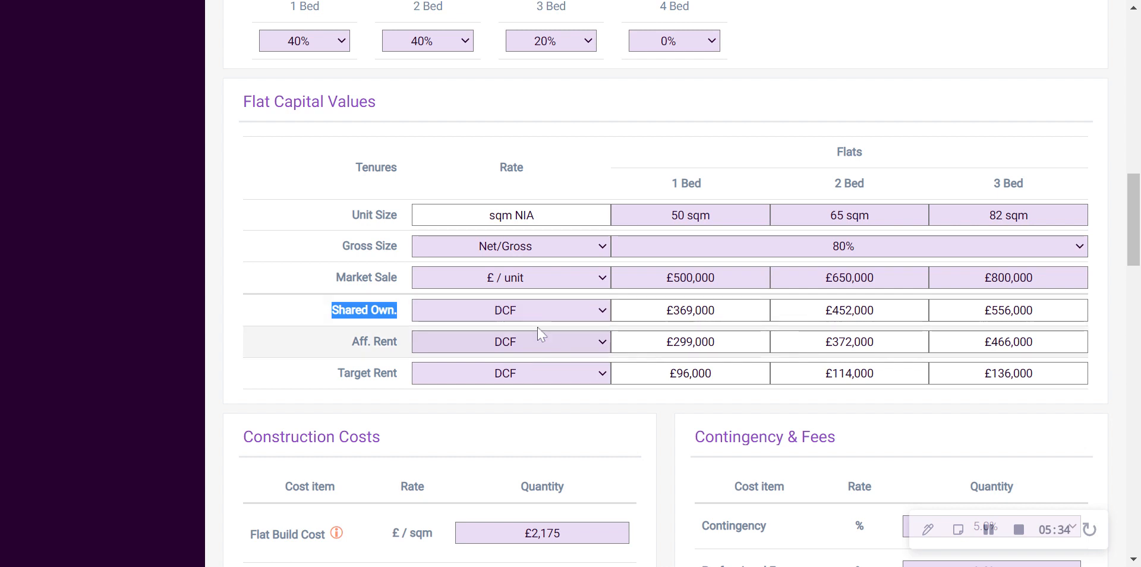
{"action": "left_click_drag", "start_coordinate": [666, 310], "coordinate": [716, 311]}
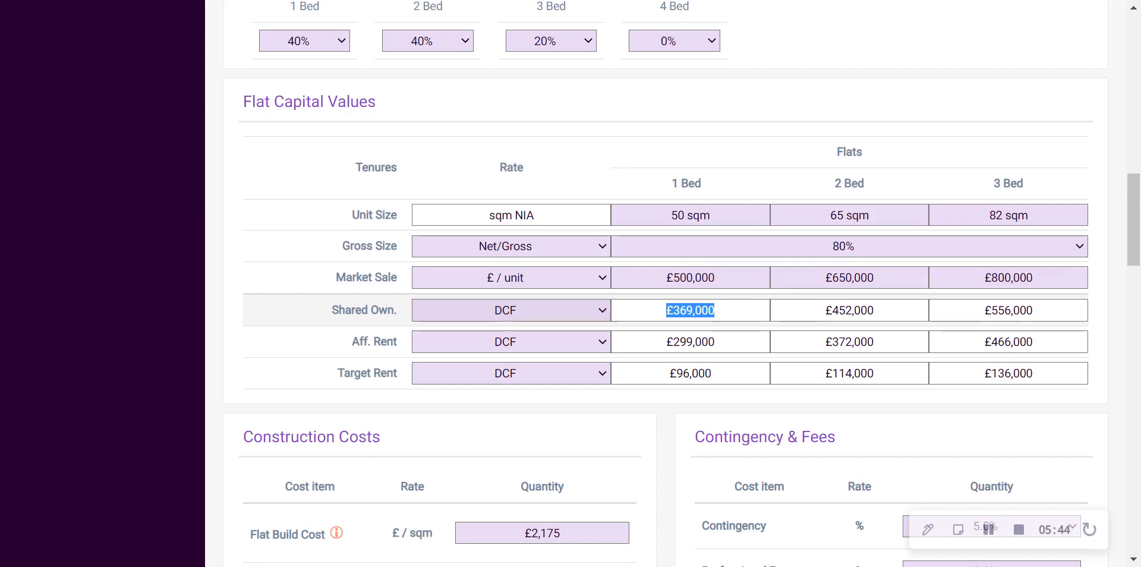
{"action": "left_click", "coordinate": [545, 310]}
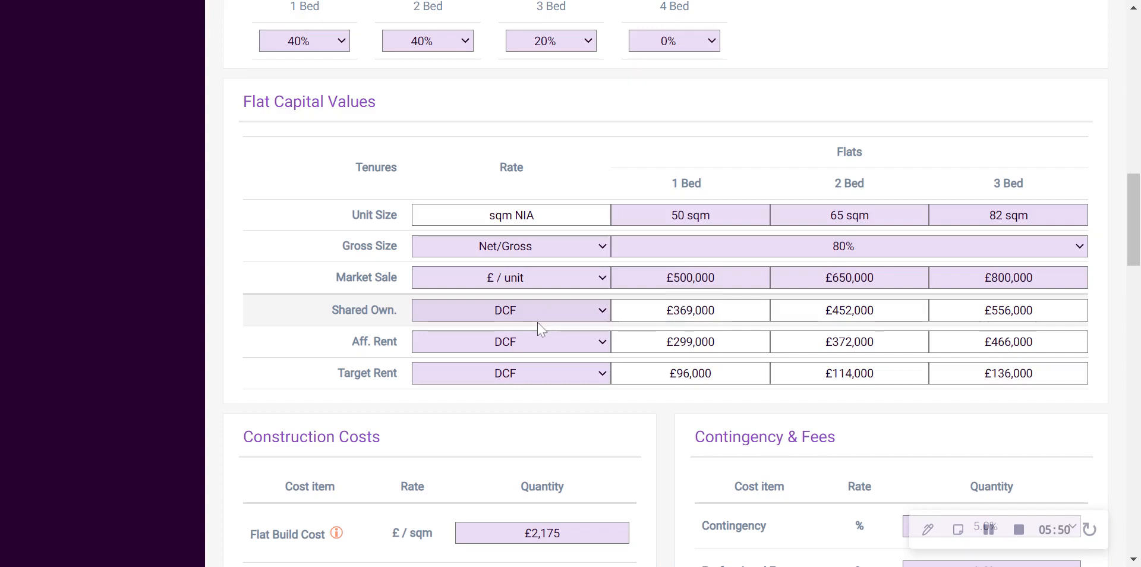
{"action": "left_click", "coordinate": [543, 346]}
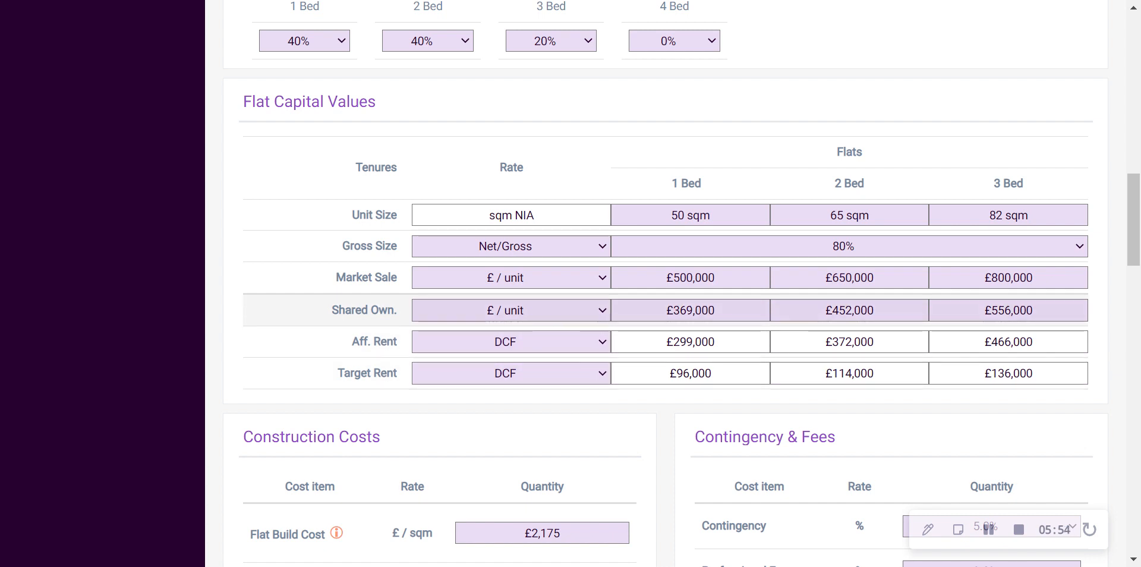
{"action": "left_click", "coordinate": [538, 315]}
{"action": "left_click", "coordinate": [508, 365]}
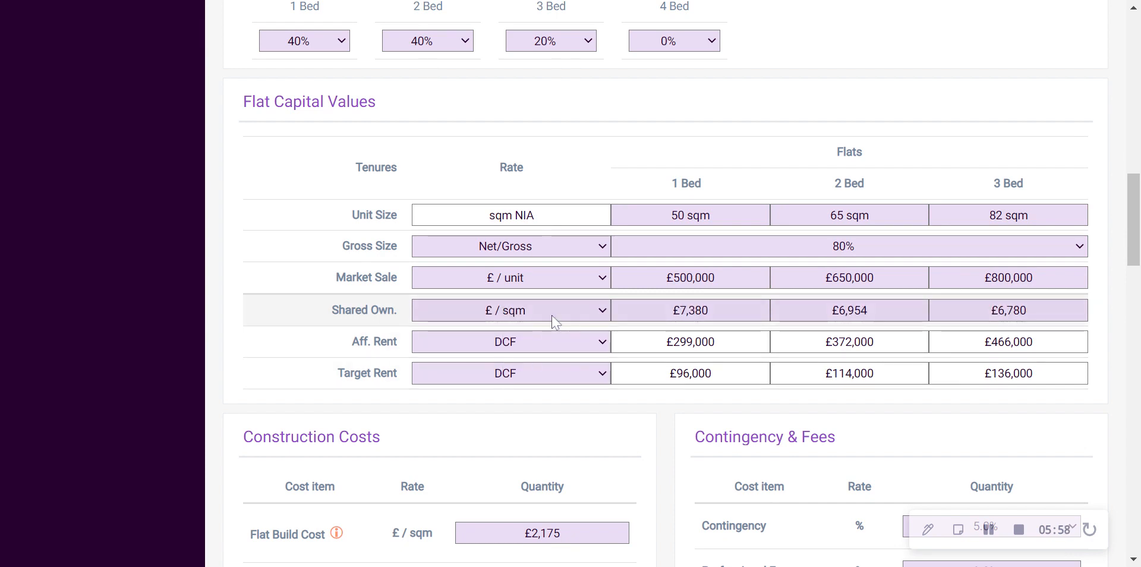
{"action": "left_click", "coordinate": [554, 321]}
{"action": "left_click", "coordinate": [517, 376]}
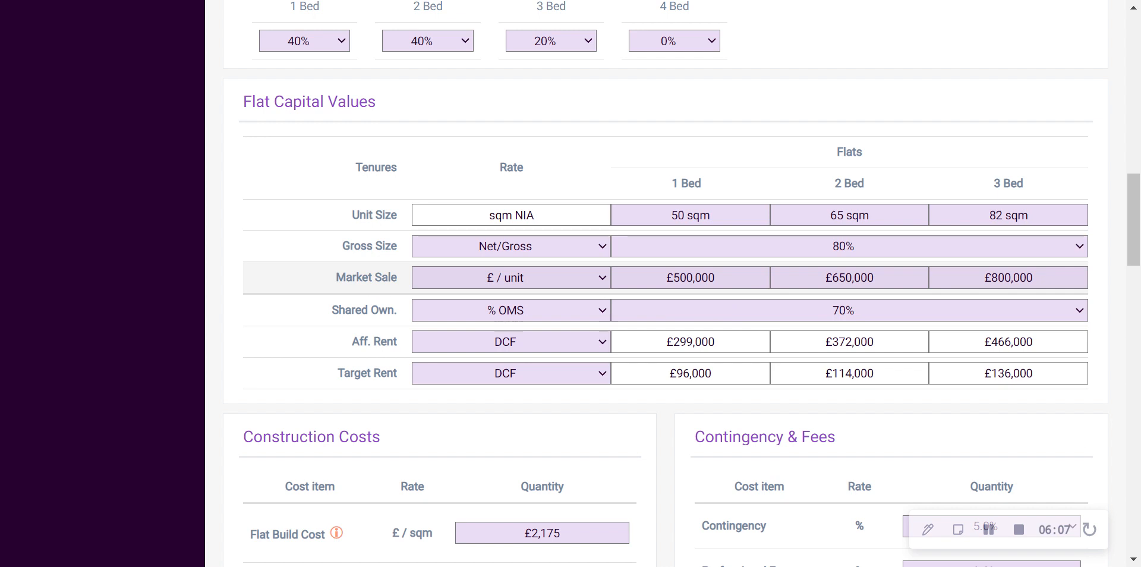
{"action": "left_click", "coordinate": [504, 327]}
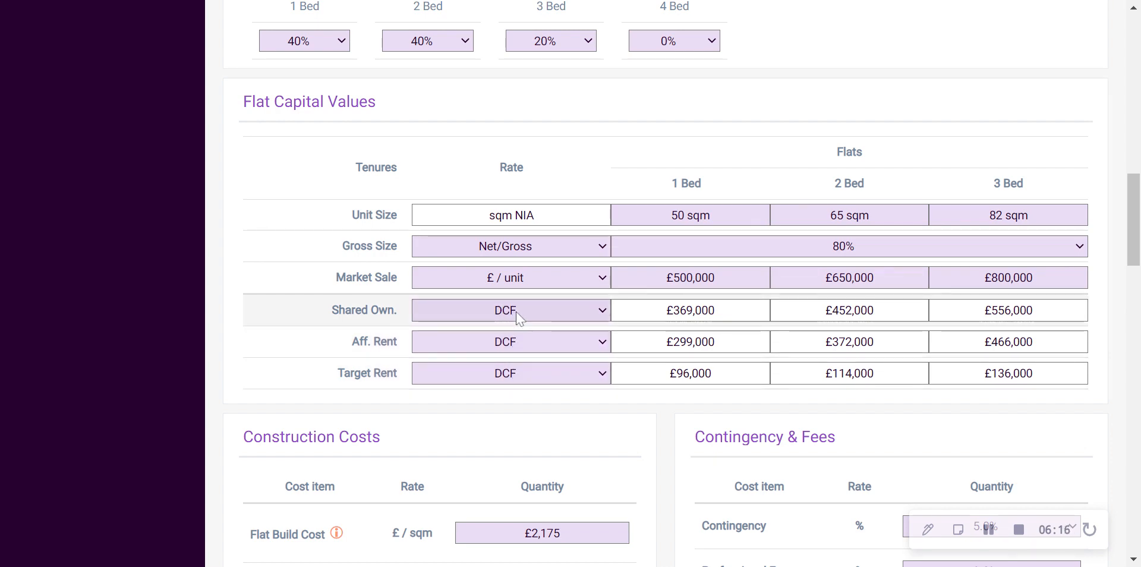
Open the shared ownership DCF calculation and examine the capital value of the 1B Flat
{"action": "scroll", "coordinate": [508, 324], "scroll_direction": "up", "scroll_amount": 15}
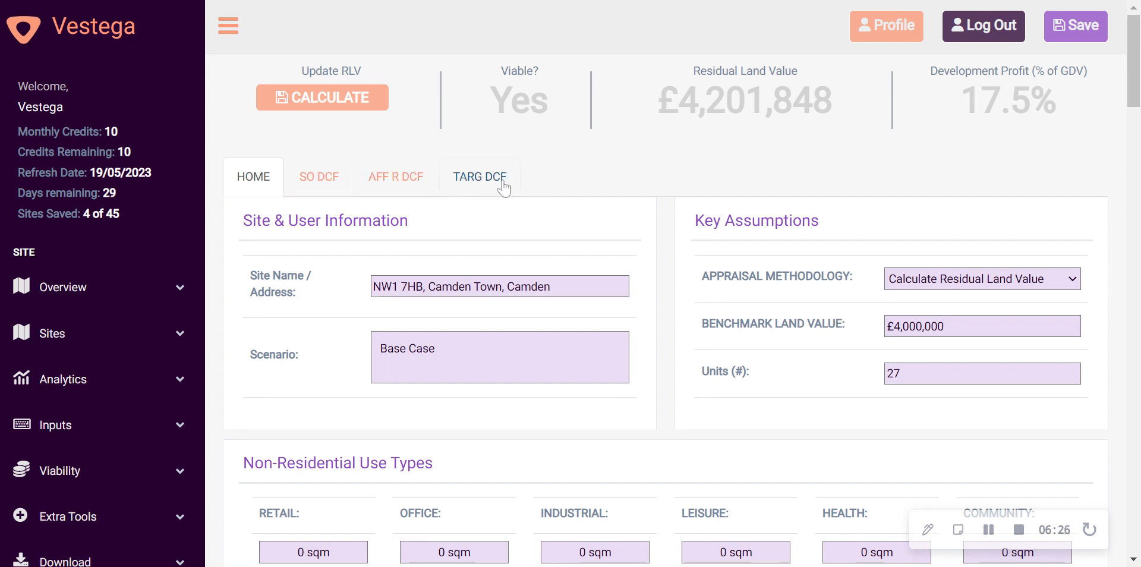
{"action": "left_click", "coordinate": [324, 181]}
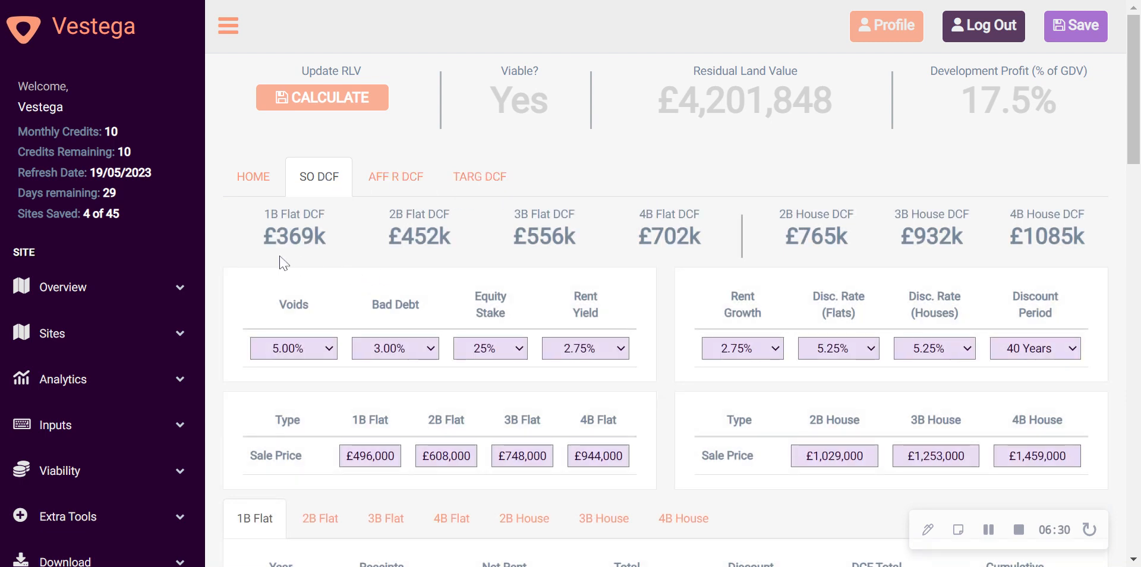
{"action": "left_click_drag", "start_coordinate": [264, 236], "coordinate": [326, 236]}
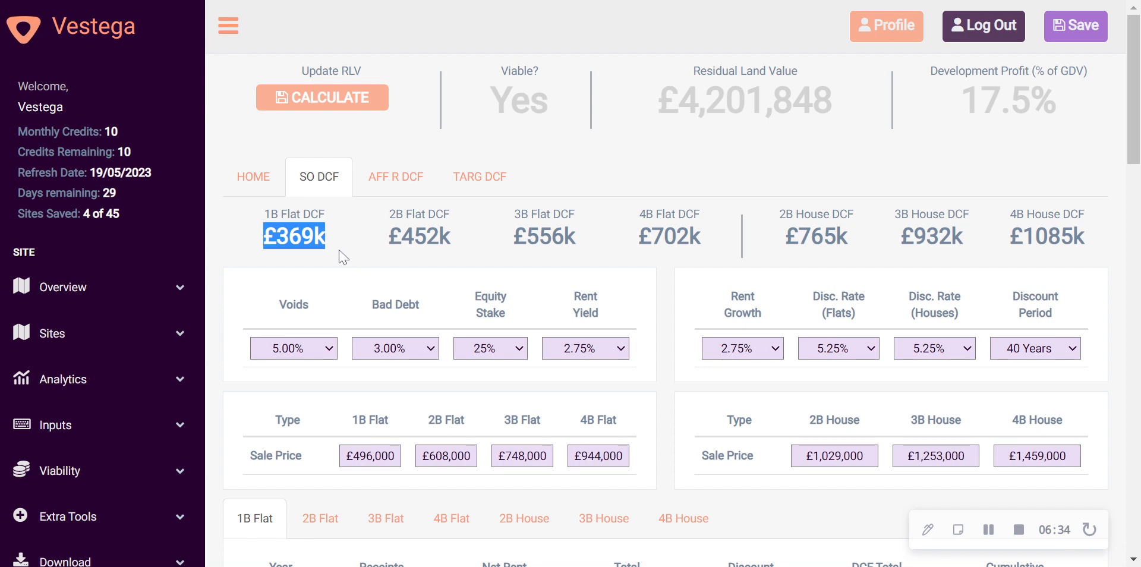
Review the shared ownership DCF assumptions, sale prices and yearly cash flow table for the 1B Flat
{"action": "scroll", "coordinate": [331, 239], "scroll_direction": "down", "scroll_amount": 3}
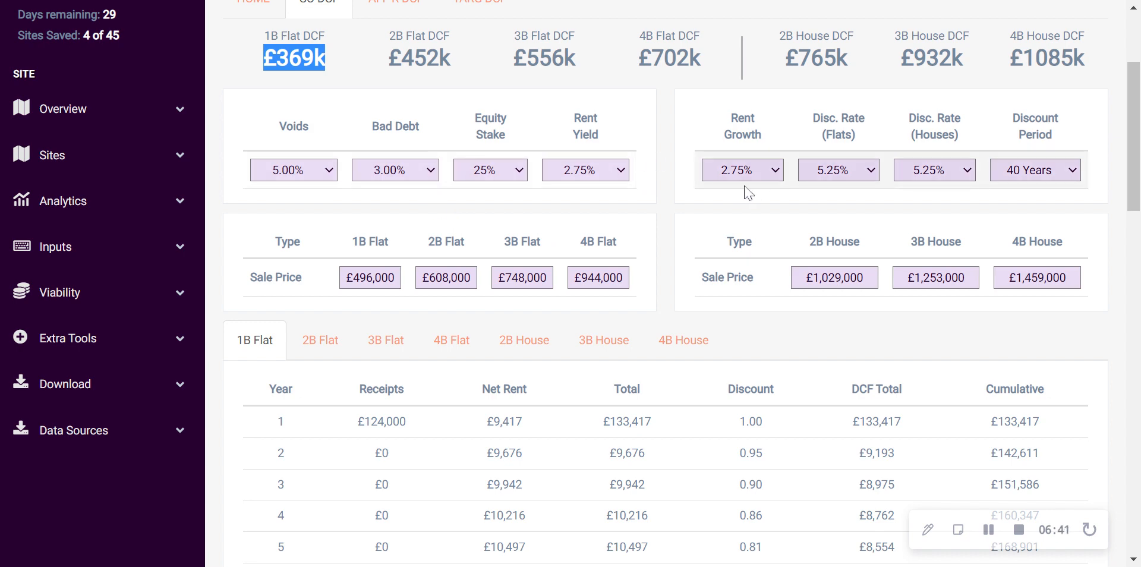
{"action": "scroll", "coordinate": [742, 199], "scroll_direction": "down", "scroll_amount": 1}
{"action": "scroll", "coordinate": [550, 336], "scroll_direction": "down", "scroll_amount": 2}
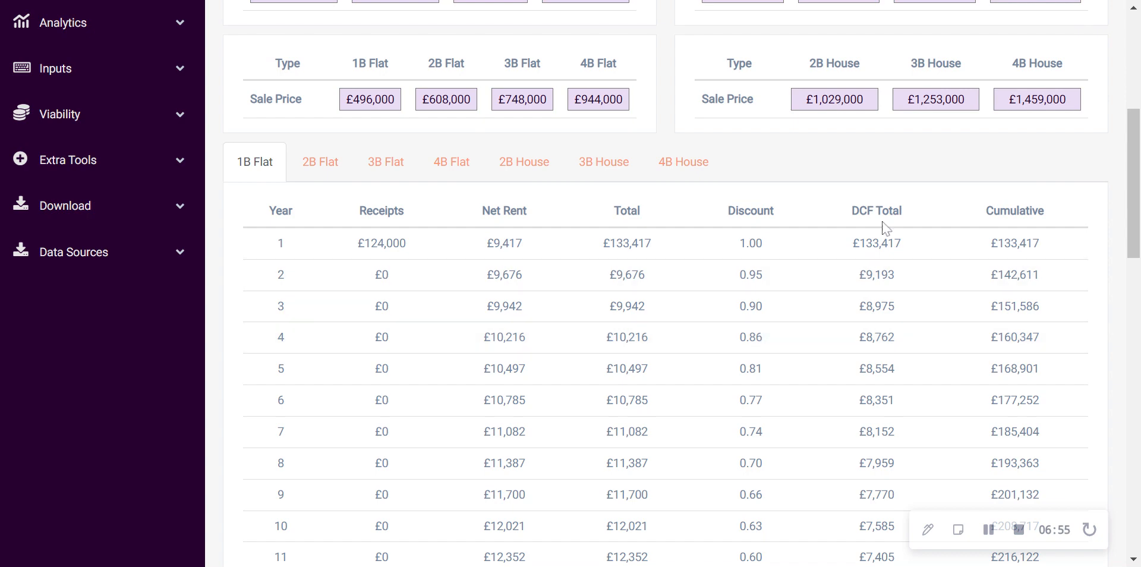
{"action": "scroll", "coordinate": [1014, 280], "scroll_direction": "down", "scroll_amount": 9}
{"action": "scroll", "coordinate": [1008, 290], "scroll_direction": "up", "scroll_amount": 8}
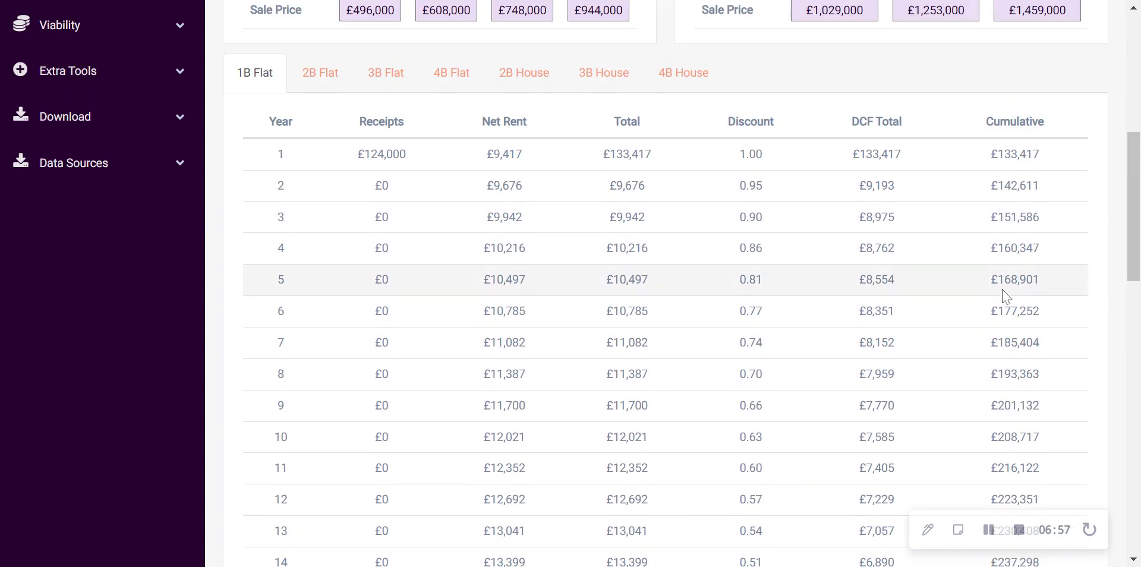
Look through the shared ownership cash flow tables for the 2B Flat, 3B Flat, 4B Flat and 2B House
{"action": "scroll", "coordinate": [380, 238], "scroll_direction": "up", "scroll_amount": 3}
{"action": "left_click", "coordinate": [321, 261]}
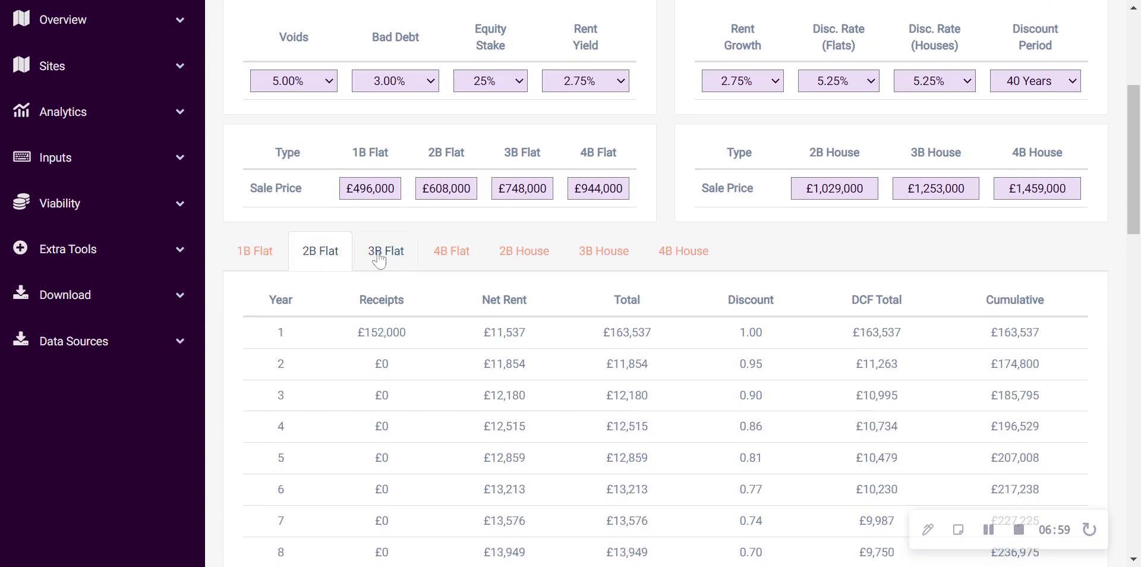
{"action": "left_click", "coordinate": [384, 254]}
{"action": "left_click", "coordinate": [457, 253]}
{"action": "left_click", "coordinate": [546, 257]}
{"action": "scroll", "coordinate": [551, 259], "scroll_direction": "up", "scroll_amount": 3}
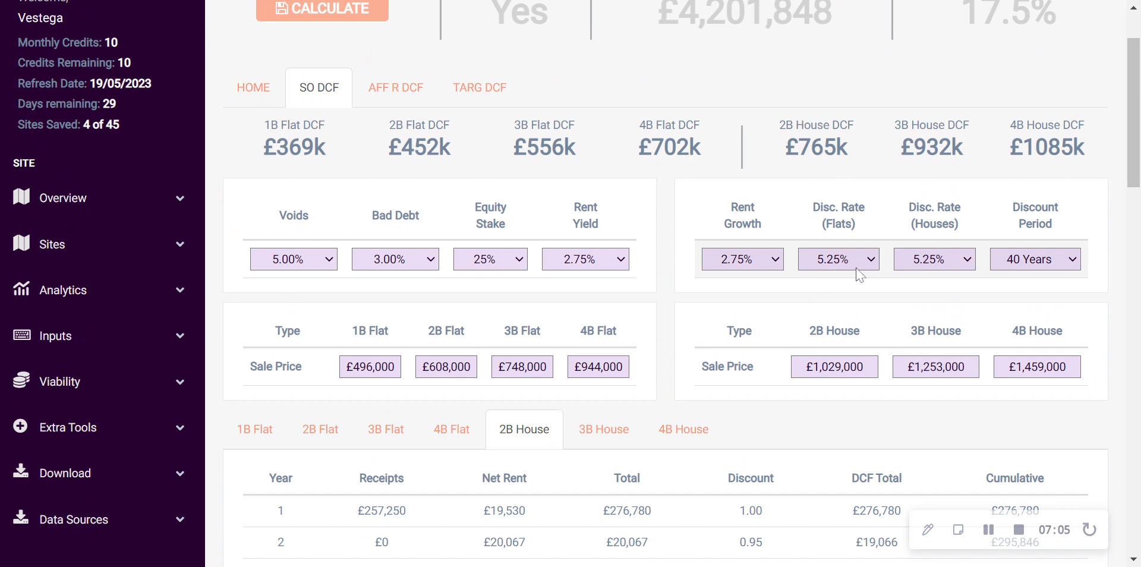
Set the flats' discount rate to 5.50% in the shared ownership DCF and compare the 1B Flat DCF value
{"action": "left_click_drag", "start_coordinate": [263, 147], "coordinate": [326, 147]}
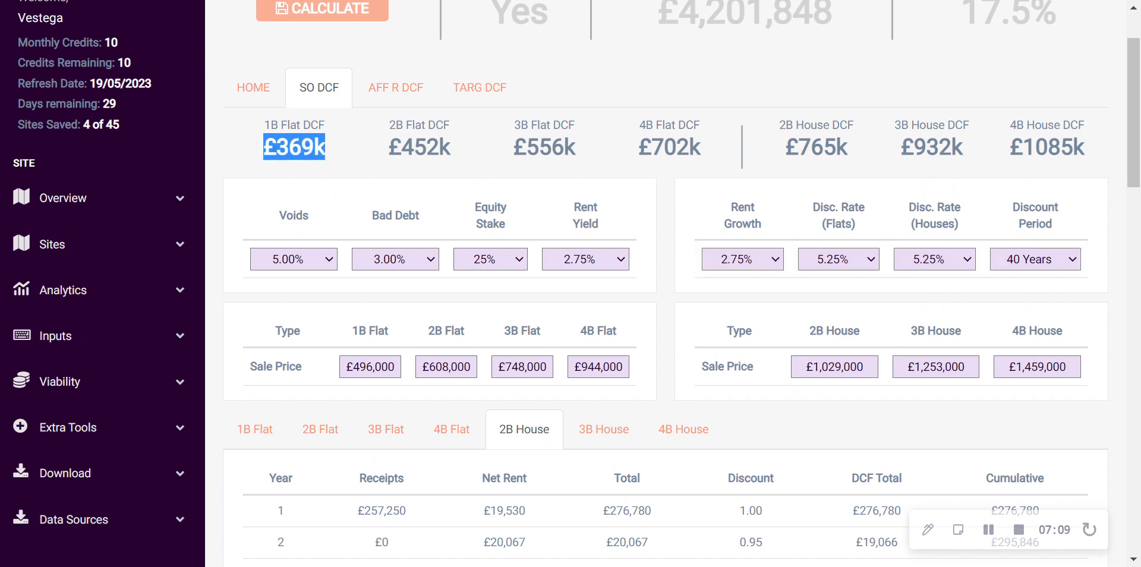
{"action": "left_click", "coordinate": [298, 159]}
{"action": "left_click_drag", "start_coordinate": [263, 147], "coordinate": [329, 148]}
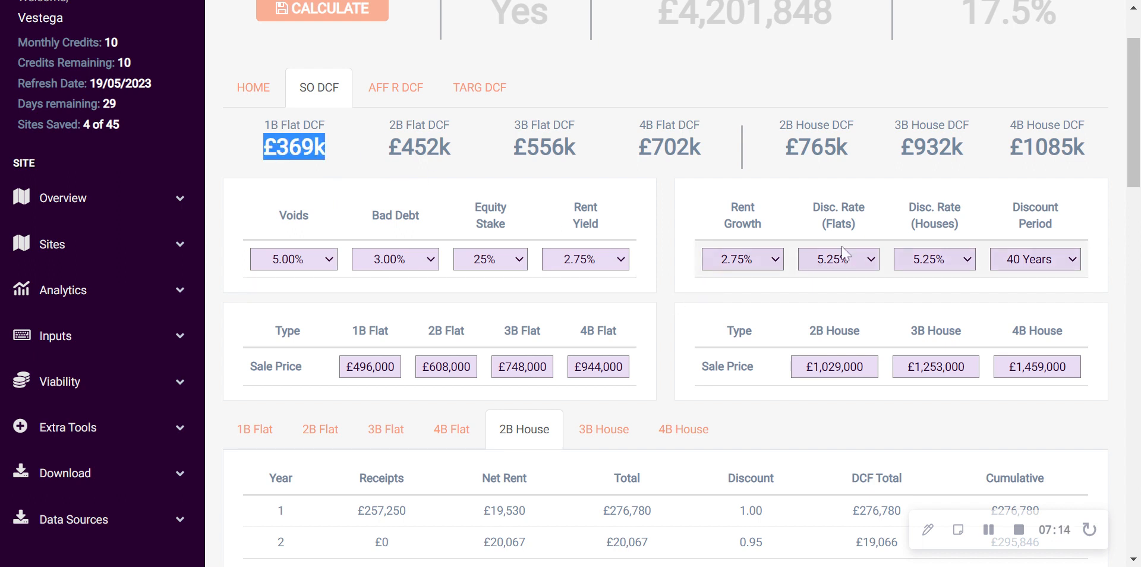
{"action": "left_click", "coordinate": [832, 110]}
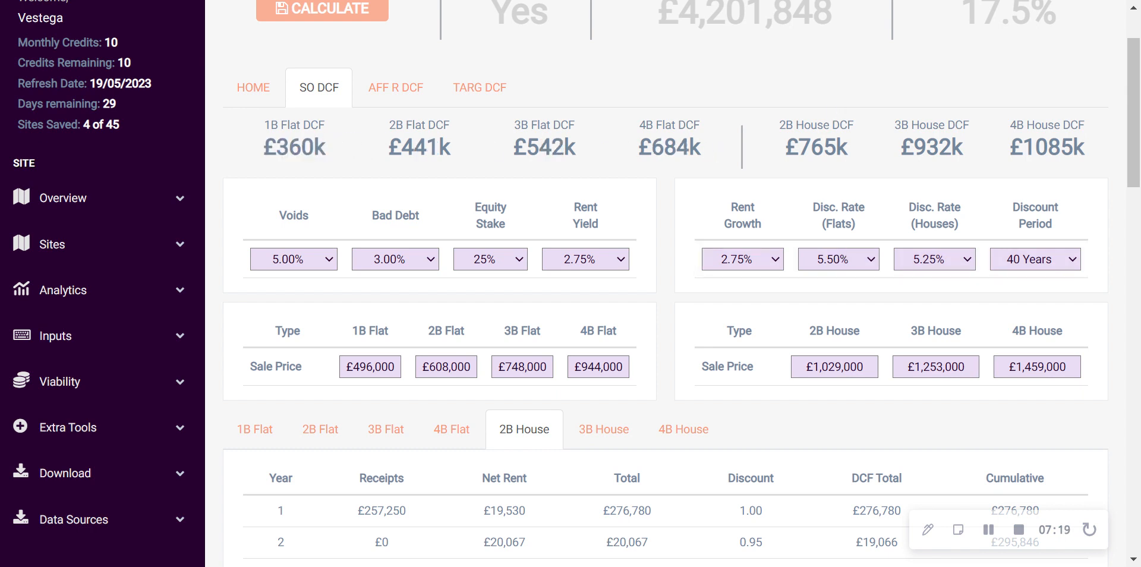
{"action": "left_click_drag", "start_coordinate": [263, 147], "coordinate": [334, 150]}
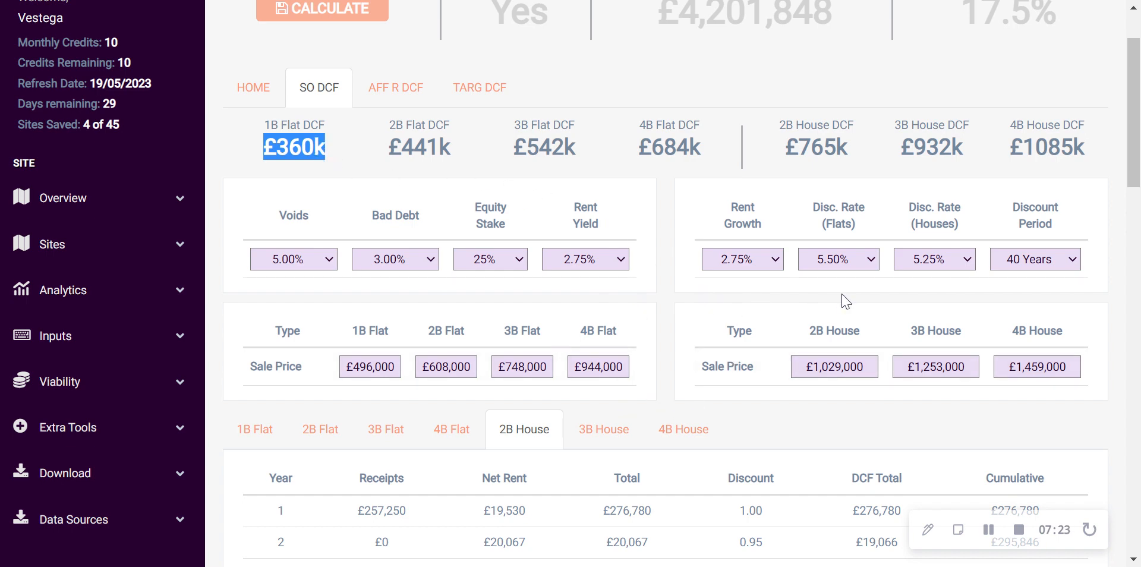
Return to the main inputs and check the 1 Bed Shared Own. value in Flat Capital Values
{"action": "left_click", "coordinate": [254, 89]}
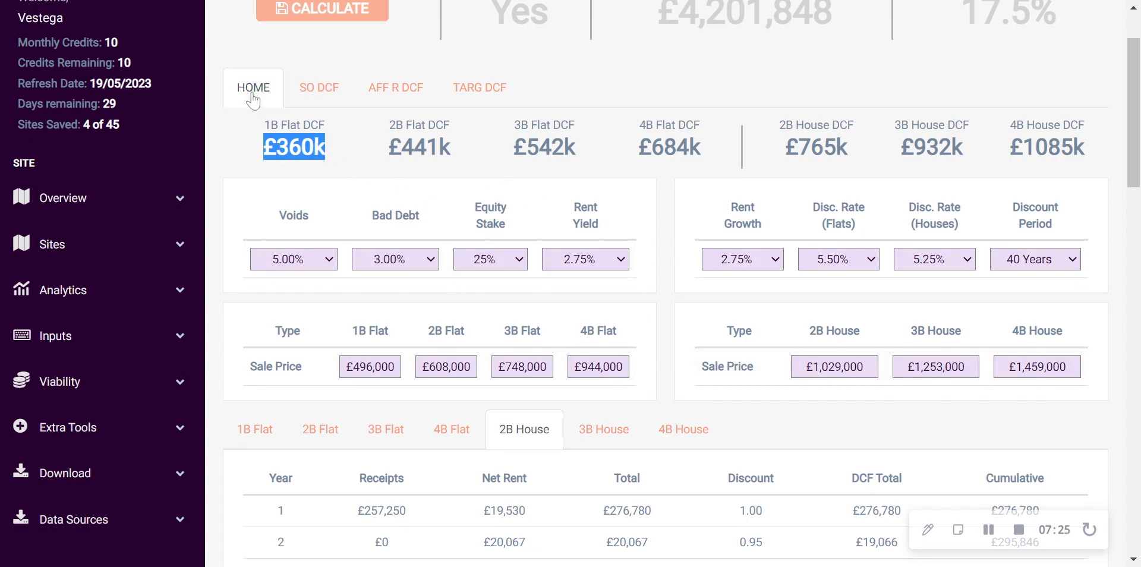
{"action": "scroll", "coordinate": [715, 234], "scroll_direction": "down", "scroll_amount": 10}
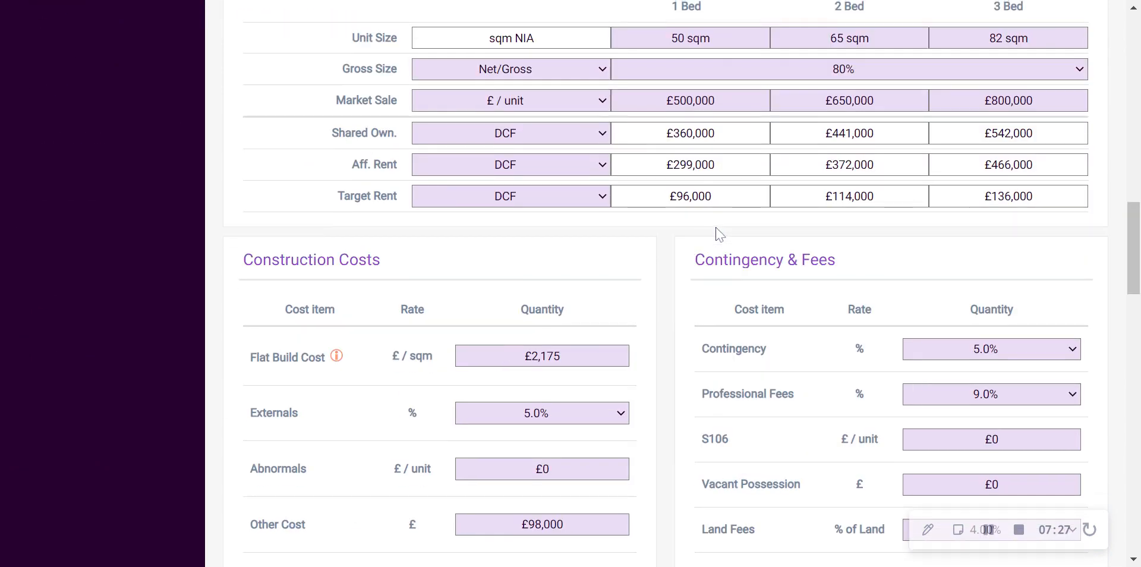
{"action": "scroll", "coordinate": [716, 234], "scroll_direction": "up", "scroll_amount": 1}
{"action": "left_click_drag", "start_coordinate": [714, 222], "coordinate": [666, 221]}
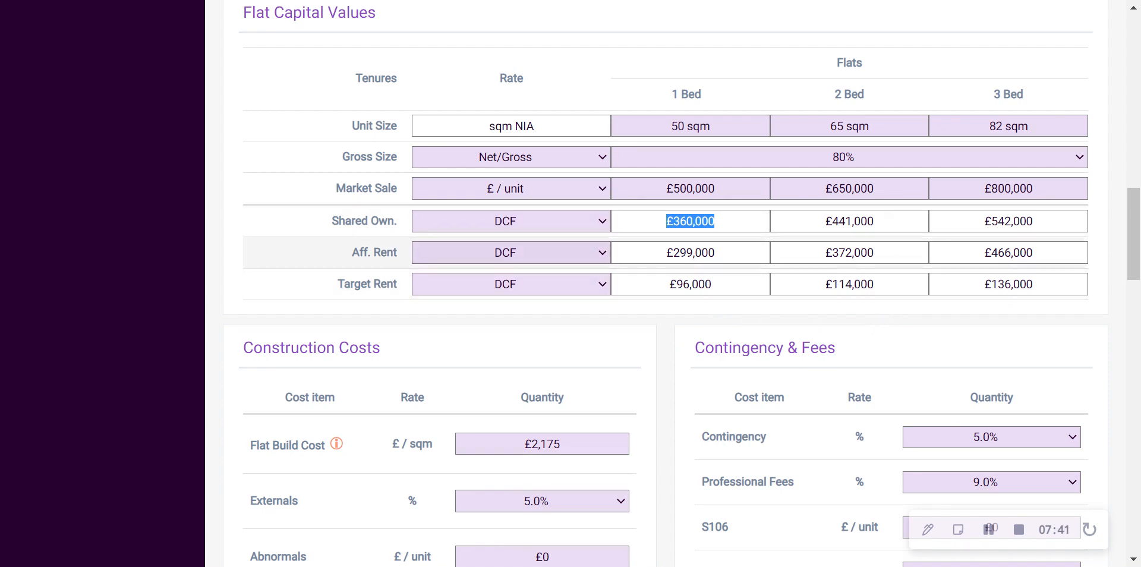
Open the affordable rent DCF and review its assumptions, rents, yearly costs, 1B Flat cash flow and resulting unit values
{"action": "scroll", "coordinate": [721, 293], "scroll_direction": "up", "scroll_amount": 15}
{"action": "left_click", "coordinate": [417, 189]}
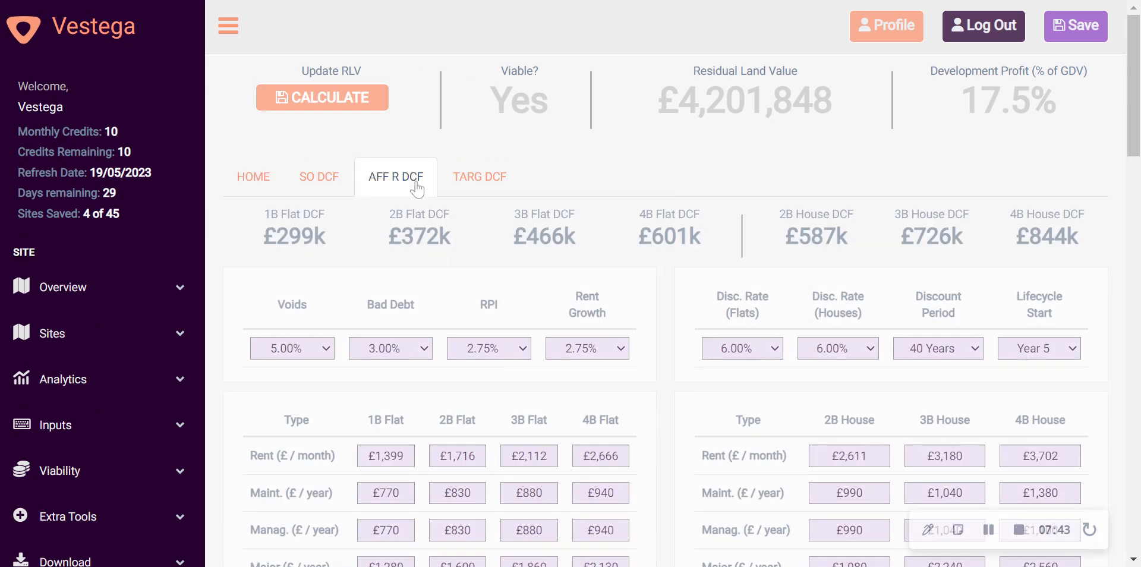
{"action": "scroll", "coordinate": [523, 184], "scroll_direction": "down", "scroll_amount": 2}
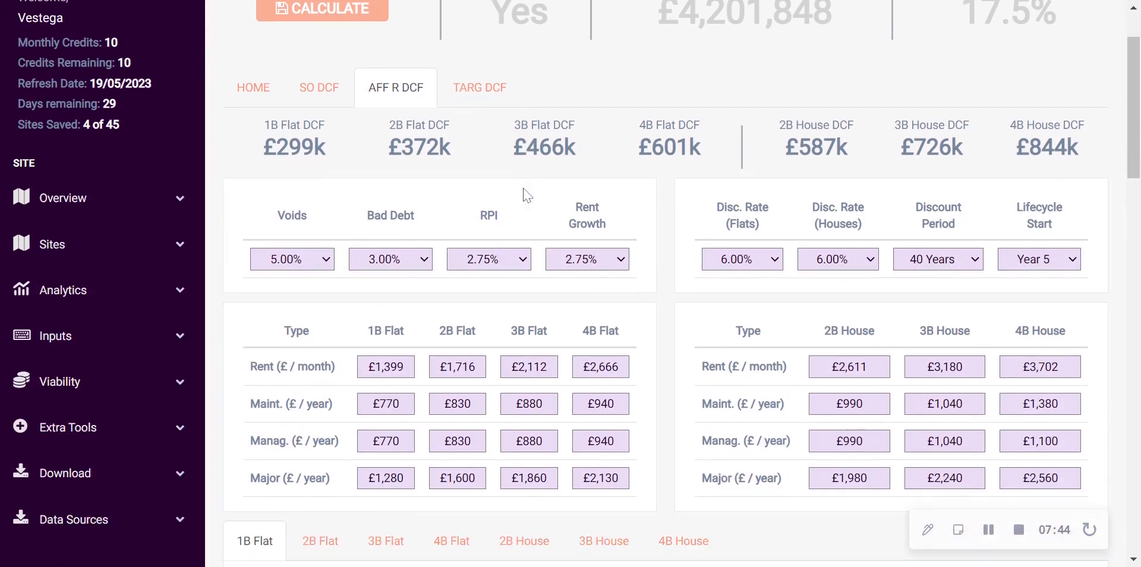
{"action": "scroll", "coordinate": [543, 163], "scroll_direction": "down", "scroll_amount": 2}
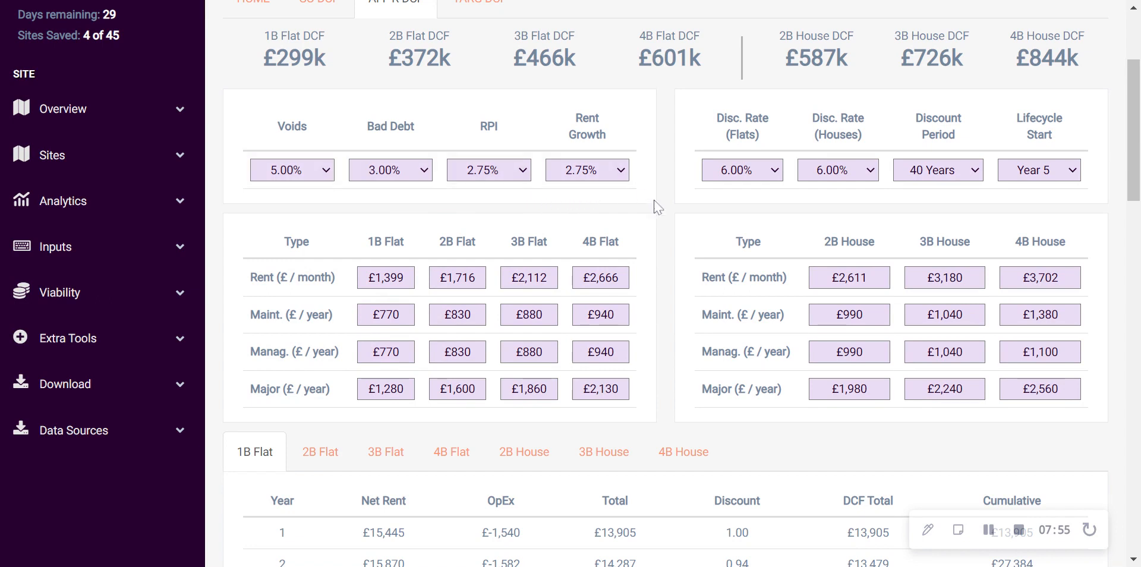
{"action": "scroll", "coordinate": [688, 198], "scroll_direction": "down", "scroll_amount": 1}
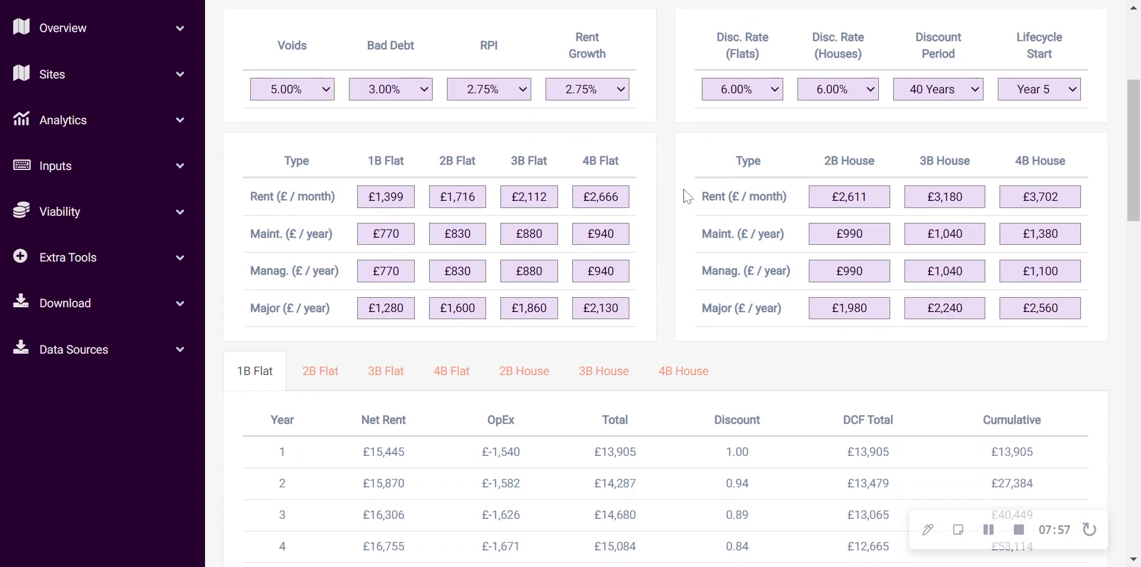
{"action": "scroll", "coordinate": [664, 172], "scroll_direction": "up", "scroll_amount": 1}
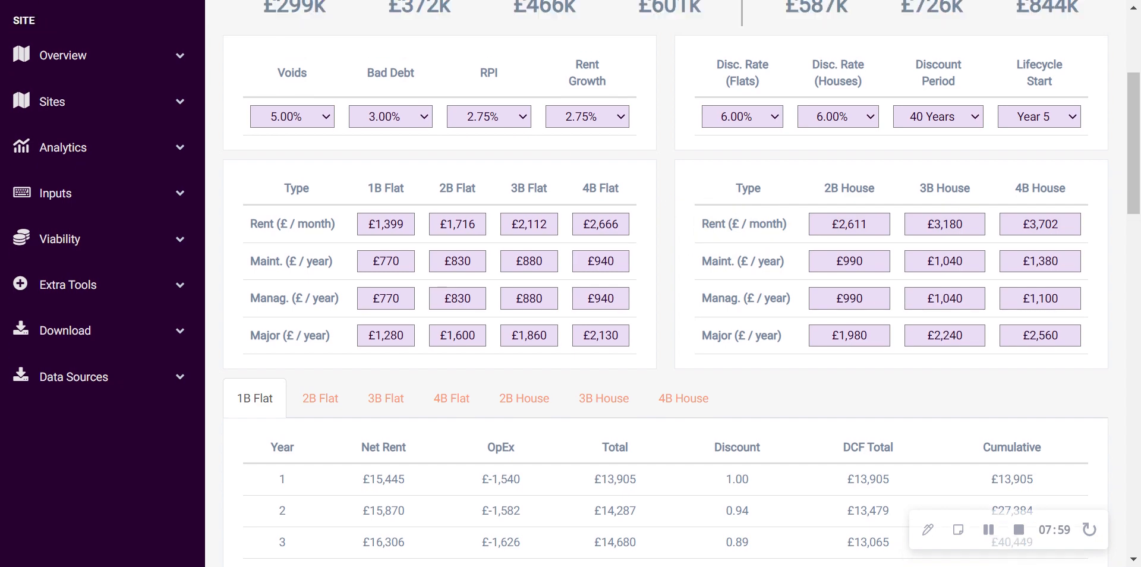
{"action": "scroll", "coordinate": [772, 178], "scroll_direction": "up", "scroll_amount": 2}
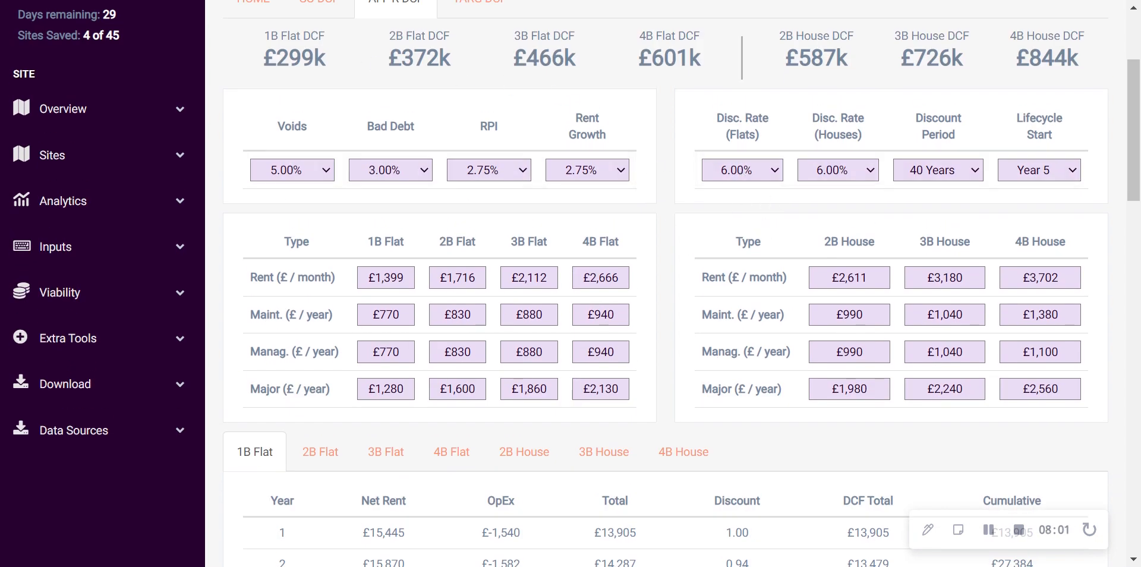
{"action": "left_click_drag", "start_coordinate": [262, 58], "coordinate": [1079, 59]}
{"action": "scroll", "coordinate": [363, 125], "scroll_direction": "up", "scroll_amount": 2}
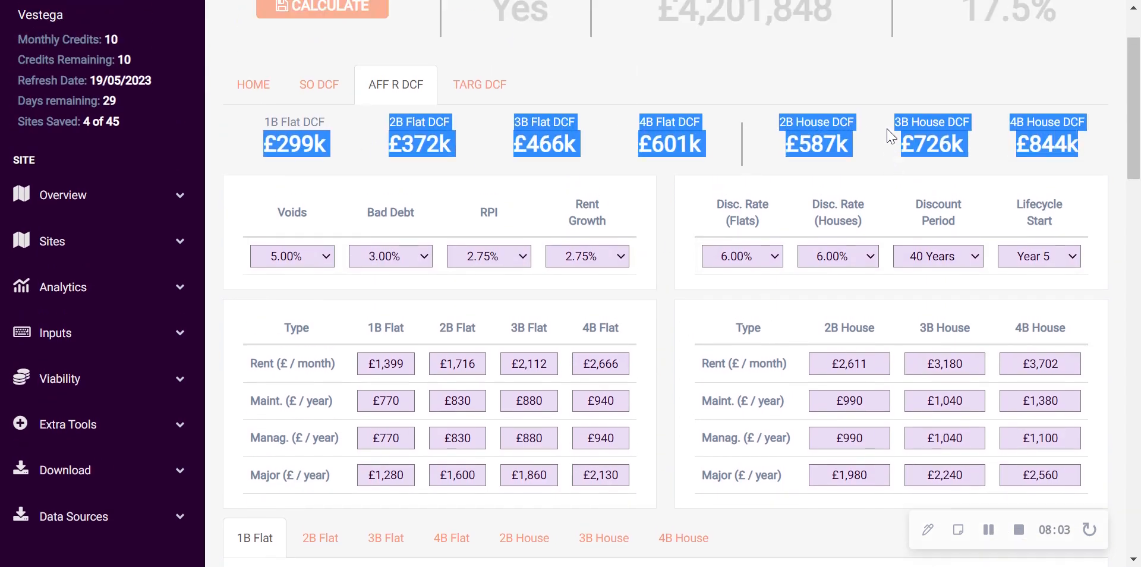
Return to the main inputs and examine the Flat Build Cost rate and its information note under Construction Costs
{"action": "left_click", "coordinate": [253, 87]}
{"action": "scroll", "coordinate": [810, 232], "scroll_direction": "down", "scroll_amount": 15}
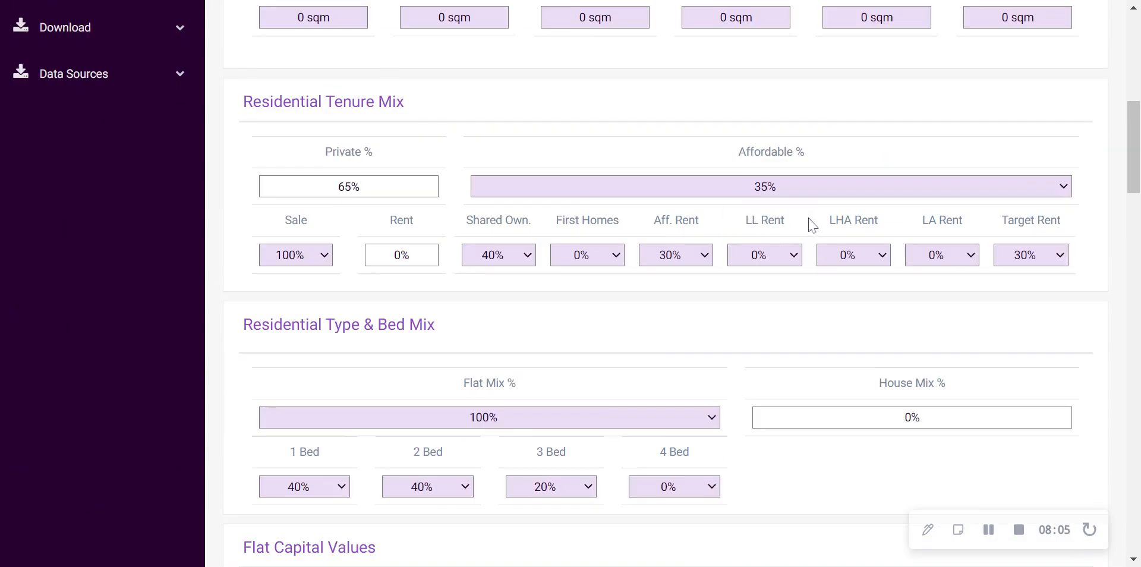
{"action": "scroll", "coordinate": [813, 225], "scroll_direction": "down", "scroll_amount": 5}
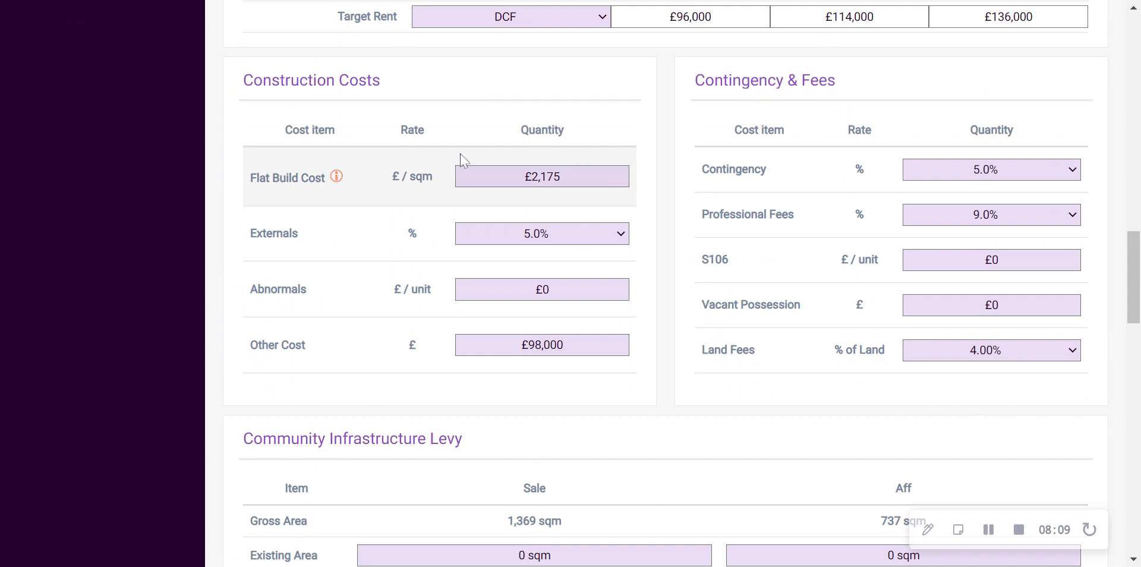
{"action": "scroll", "coordinate": [470, 157], "scroll_direction": "down", "scroll_amount": 1}
{"action": "scroll", "coordinate": [457, 172], "scroll_direction": "up", "scroll_amount": 1}
{"action": "left_click_drag", "start_coordinate": [250, 177], "coordinate": [325, 177]}
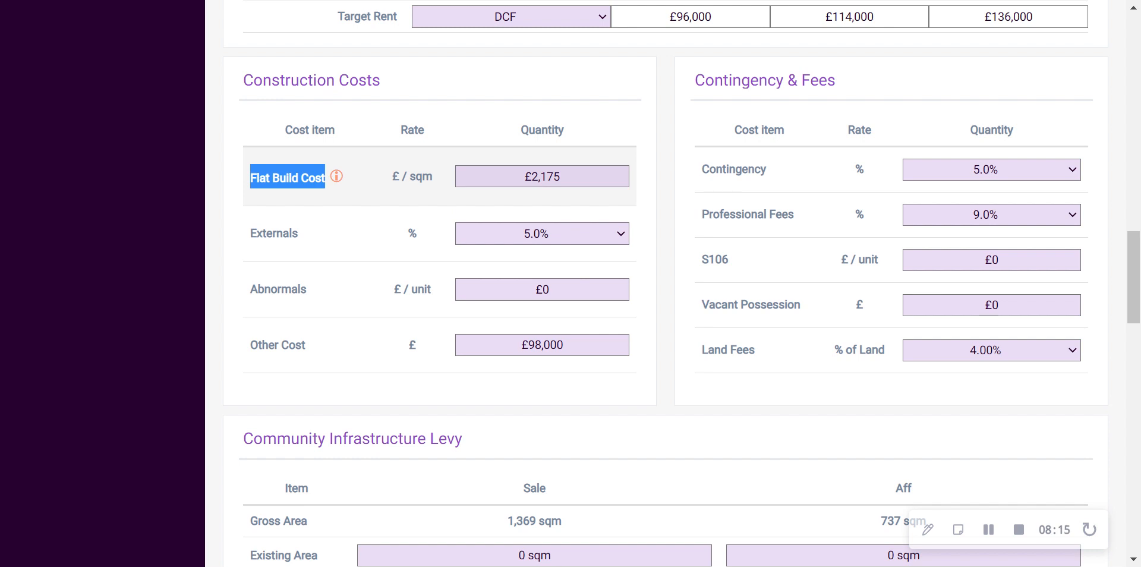
{"action": "left_click", "coordinate": [542, 177]}
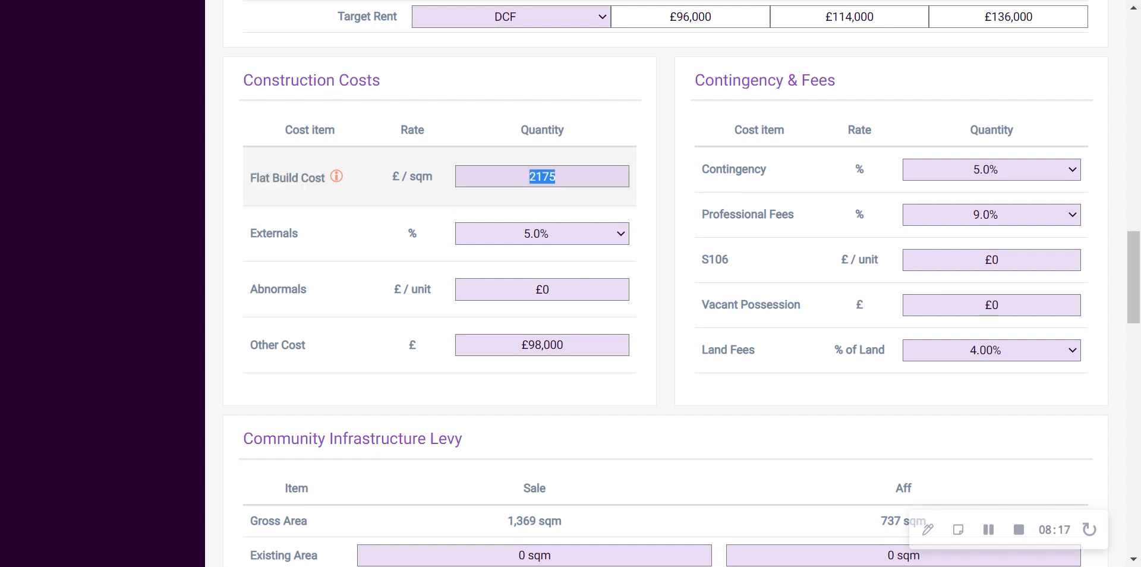
{"action": "left_click", "coordinate": [601, 147]}
{"action": "mouse_move", "coordinate": [336, 177]}
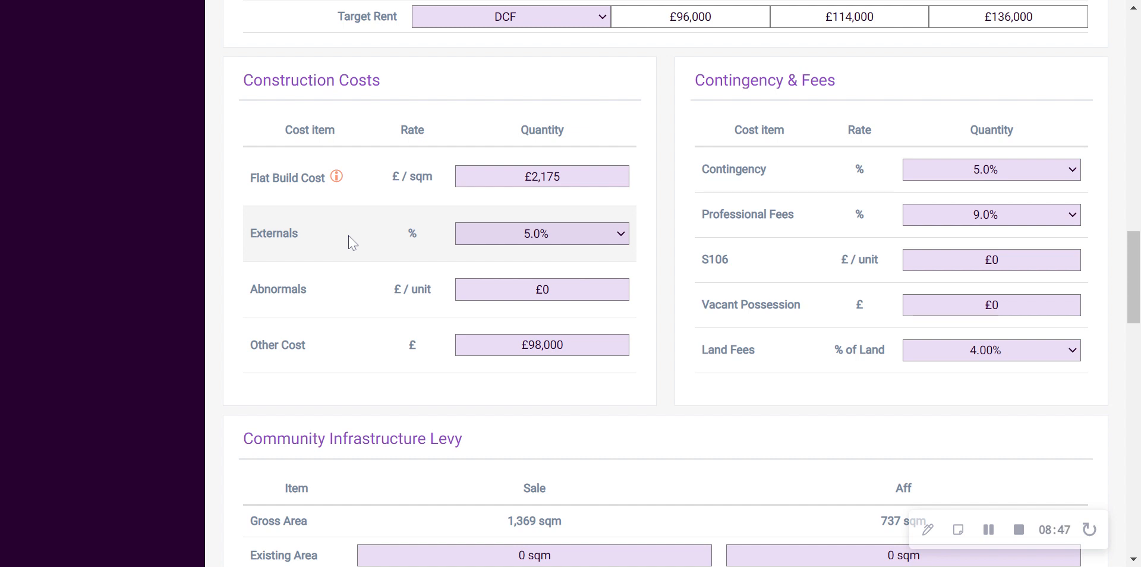
Review the Externals, Abnormals and Other Cost items under Construction Costs
{"action": "left_click_drag", "start_coordinate": [256, 233], "coordinate": [291, 233]}
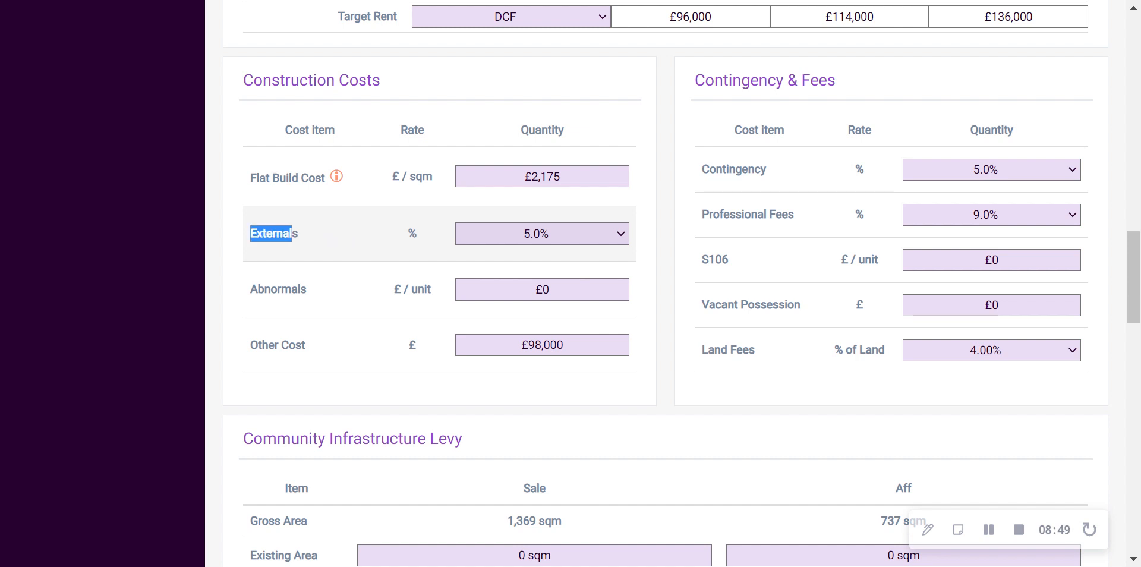
{"action": "left_click_drag", "start_coordinate": [249, 289], "coordinate": [316, 296]}
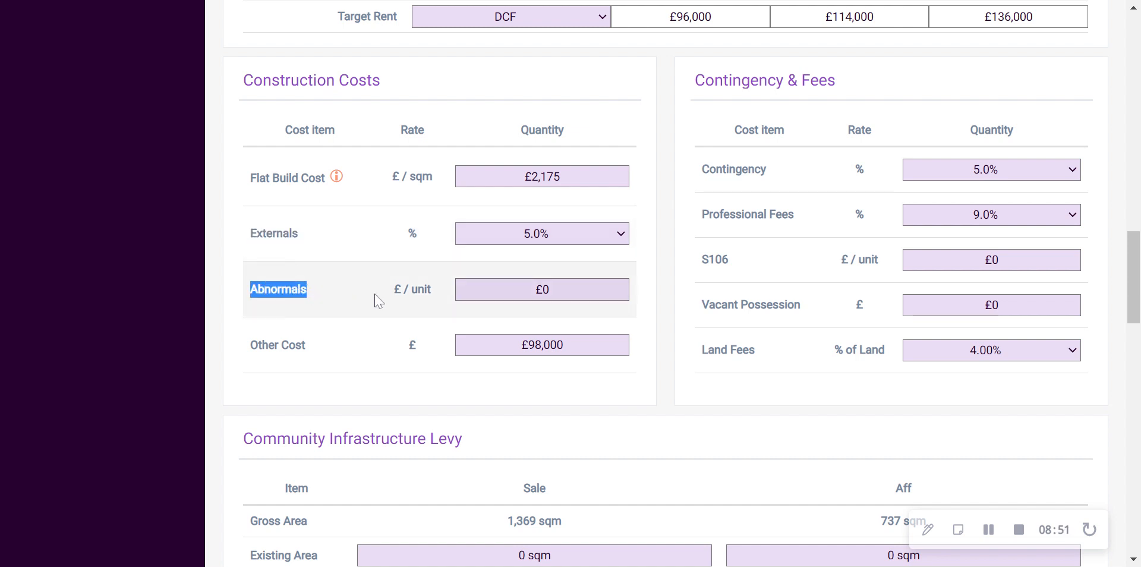
{"action": "left_click_drag", "start_coordinate": [249, 345], "coordinate": [334, 352]}
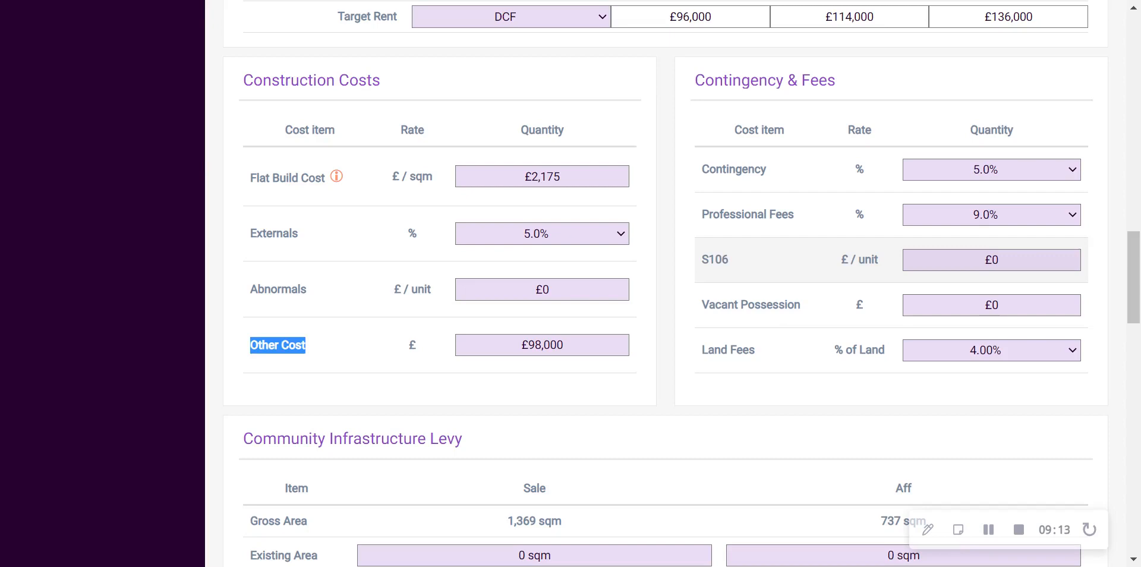
Review the S106, Vacant Possession and Land Fees items under Contingency & Fees, including the land fee's rate basis
{"action": "left_click_drag", "start_coordinate": [702, 260], "coordinate": [729, 259]}
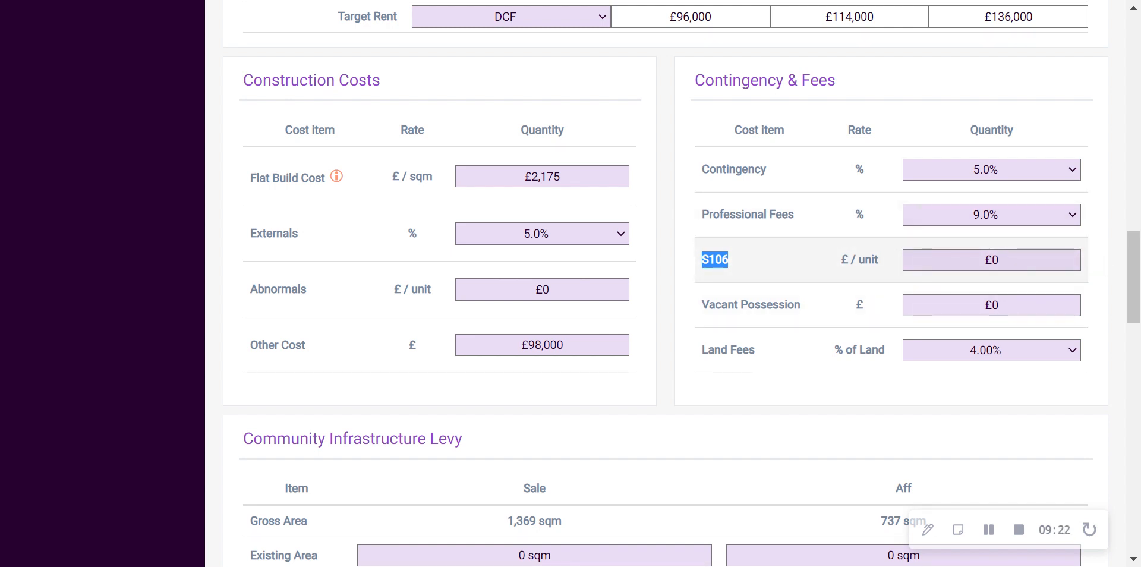
{"action": "left_click_drag", "start_coordinate": [708, 305], "coordinate": [812, 311]}
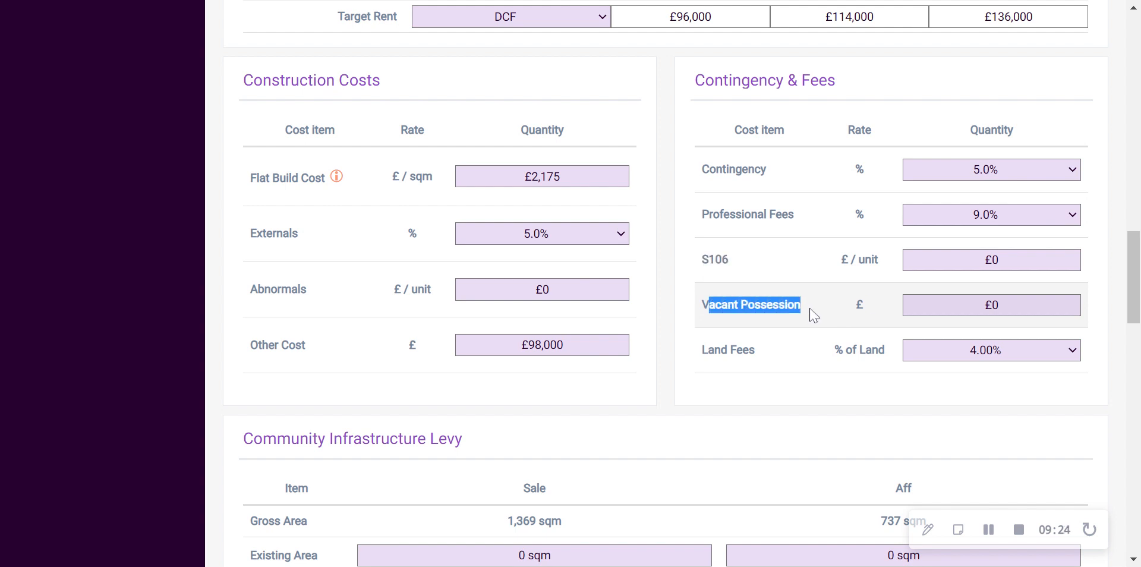
{"action": "left_click_drag", "start_coordinate": [702, 349], "coordinate": [760, 353]}
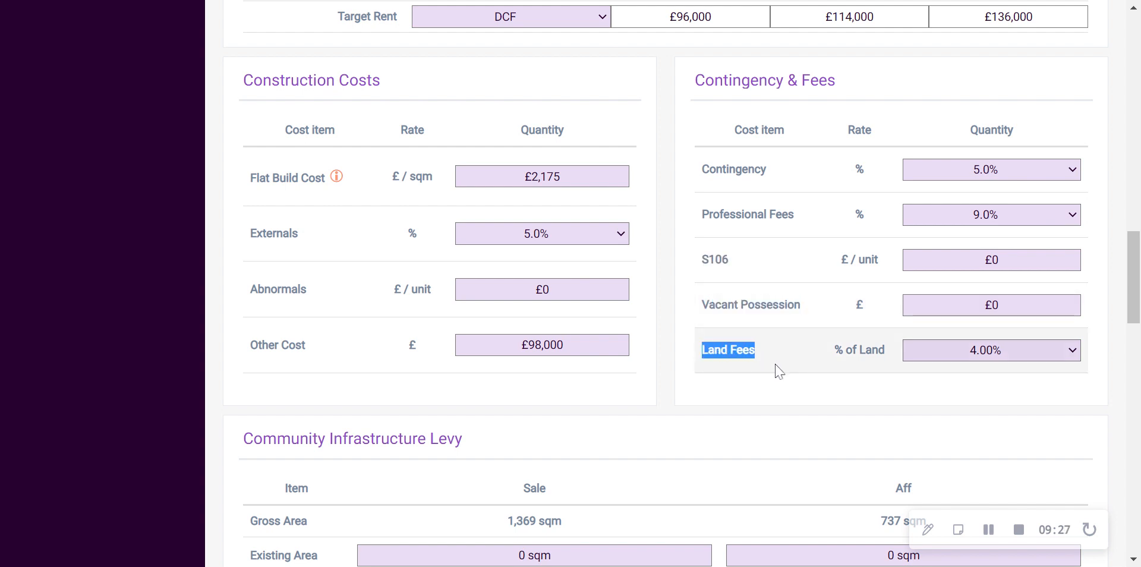
{"action": "left_click", "coordinate": [834, 349]}
{"action": "left_click_drag", "start_coordinate": [834, 349], "coordinate": [886, 351]}
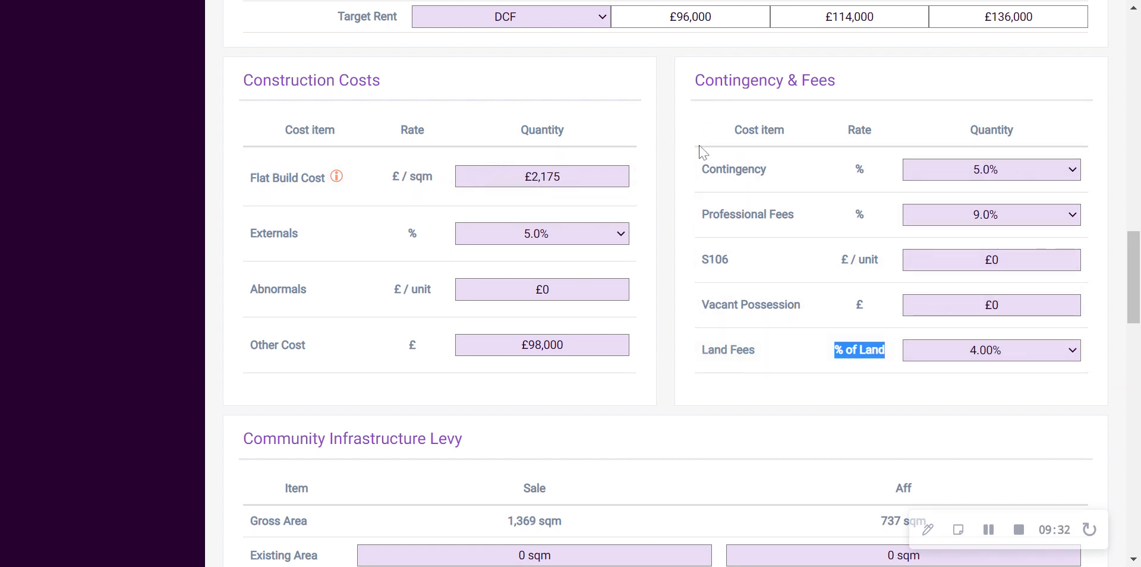
Examine the Community Infrastructure Levy section, focusing on the CIL Rate and the Sale column
{"action": "scroll", "coordinate": [704, 153], "scroll_direction": "down", "scroll_amount": 5}
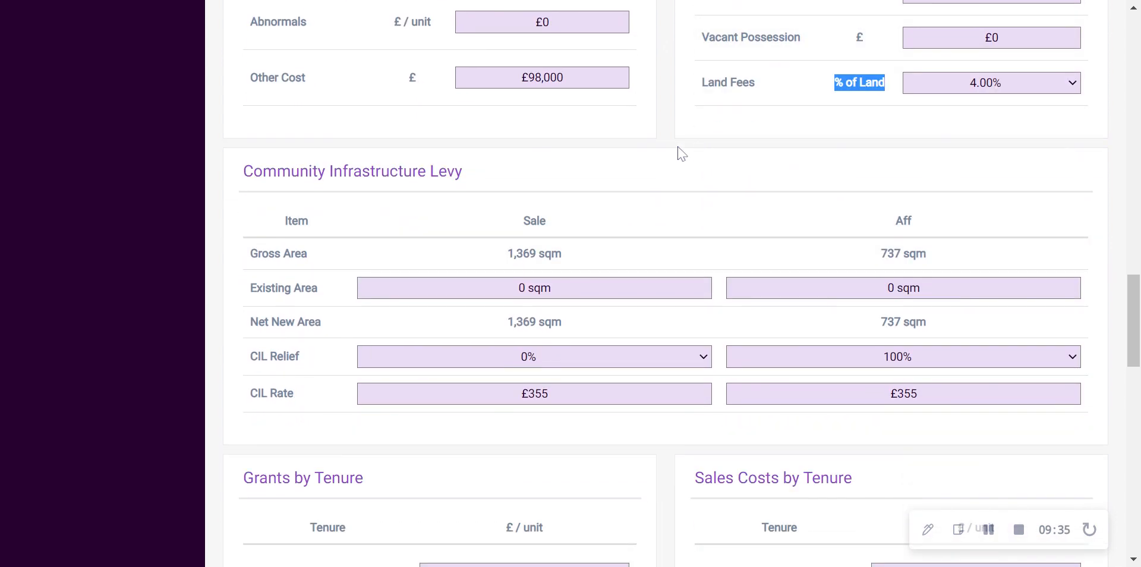
{"action": "left_click_drag", "start_coordinate": [241, 171], "coordinate": [401, 194]}
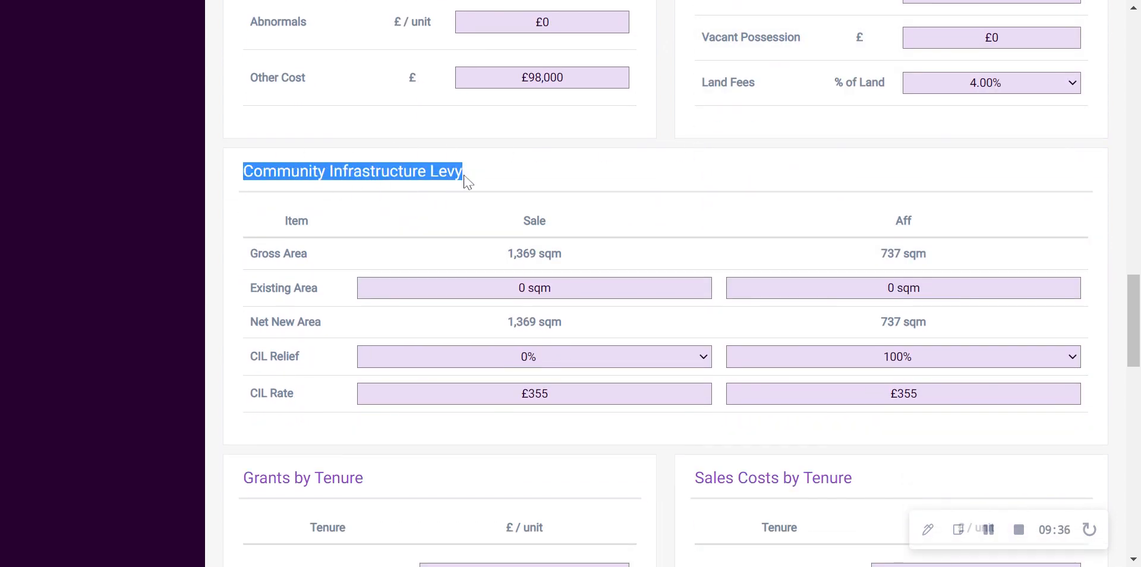
{"action": "left_click", "coordinate": [537, 175]}
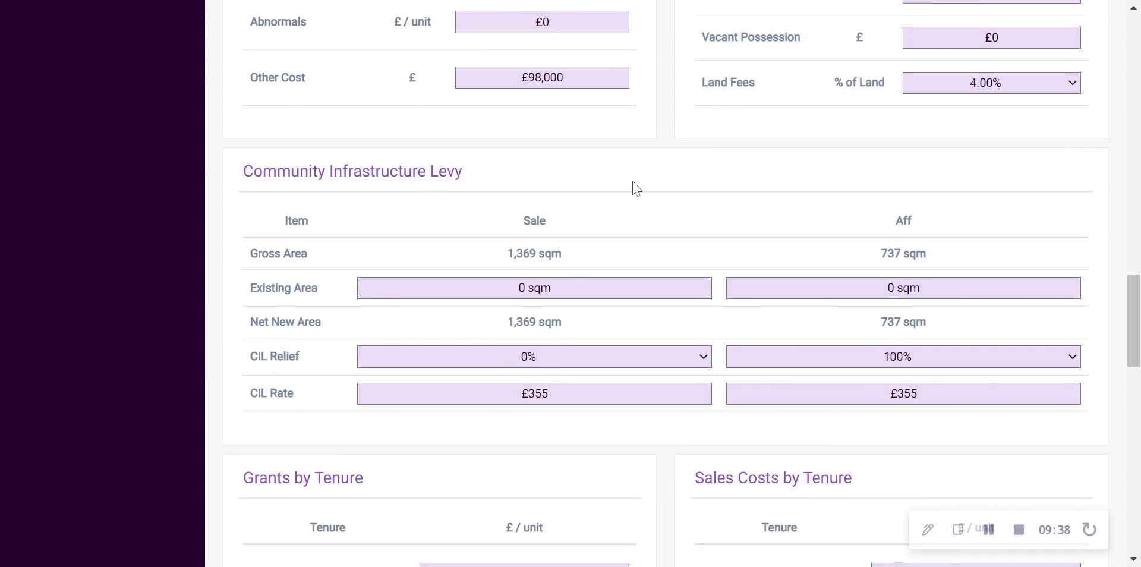
{"action": "left_click", "coordinate": [647, 393]}
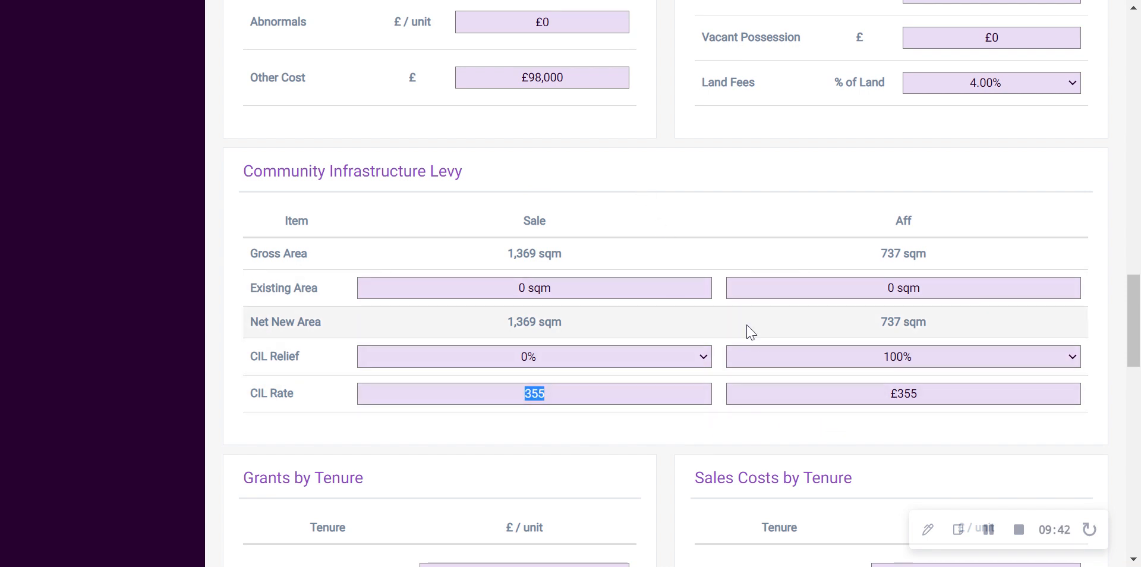
{"action": "left_click", "coordinate": [606, 223]}
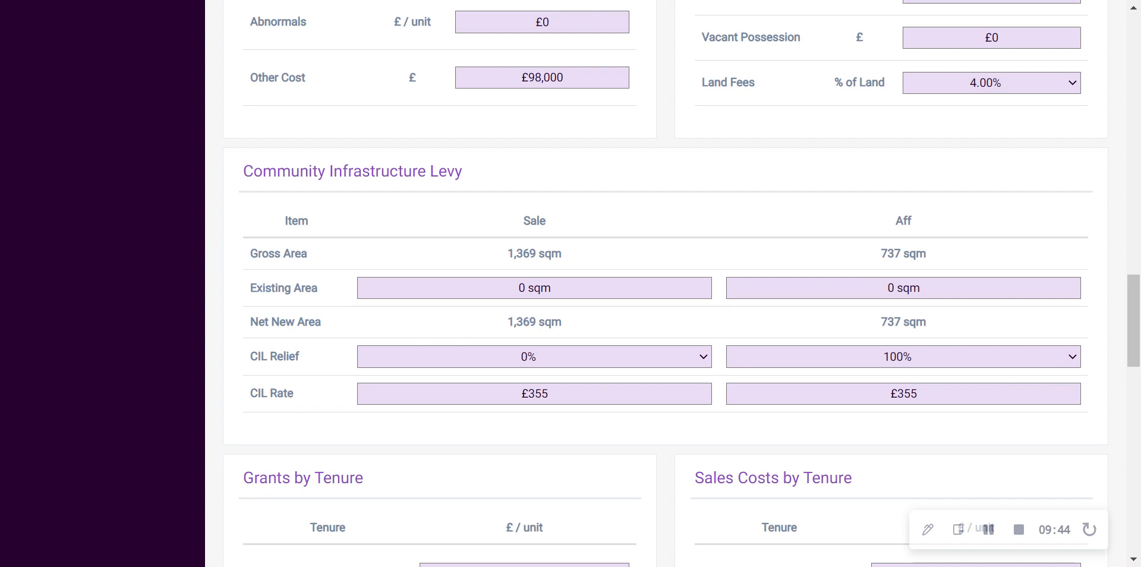
{"action": "left_click_drag", "start_coordinate": [522, 221], "coordinate": [547, 226]}
{"action": "left_click", "coordinate": [678, 225]}
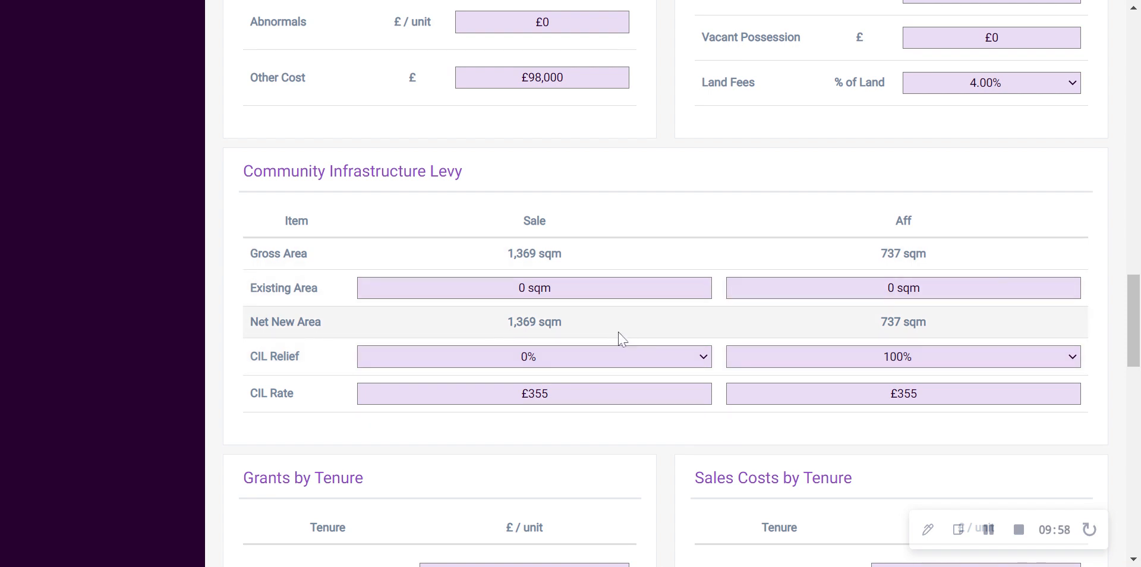
Inspect the Sale Existing Area entry in the Community Infrastructure Levy and move on to Grants and Sales Costs by Tenure
{"action": "left_click", "coordinate": [534, 288]}
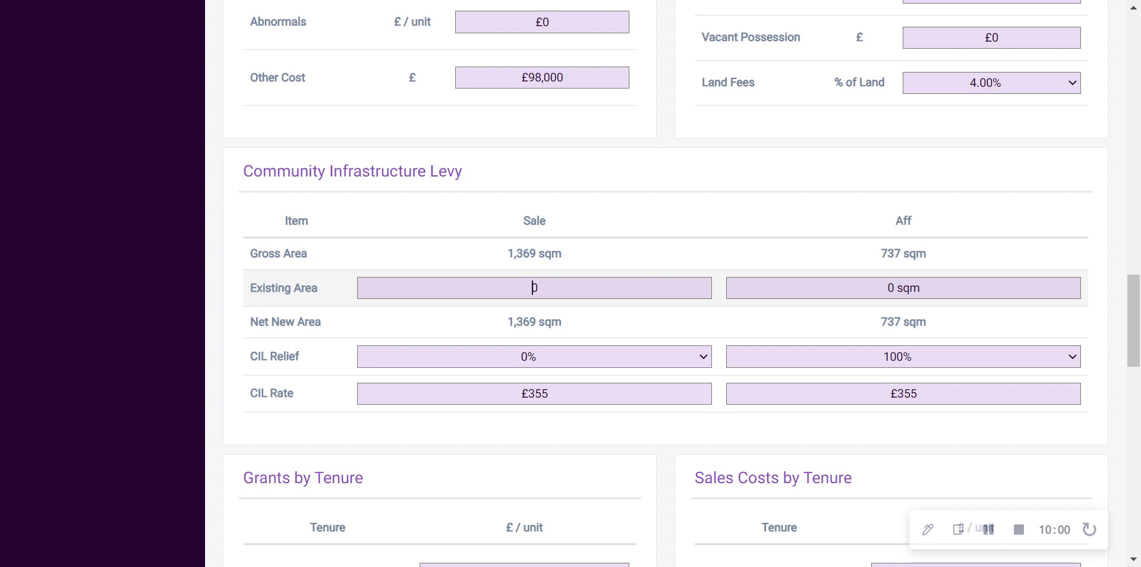
{"action": "double_click", "coordinate": [534, 288]}
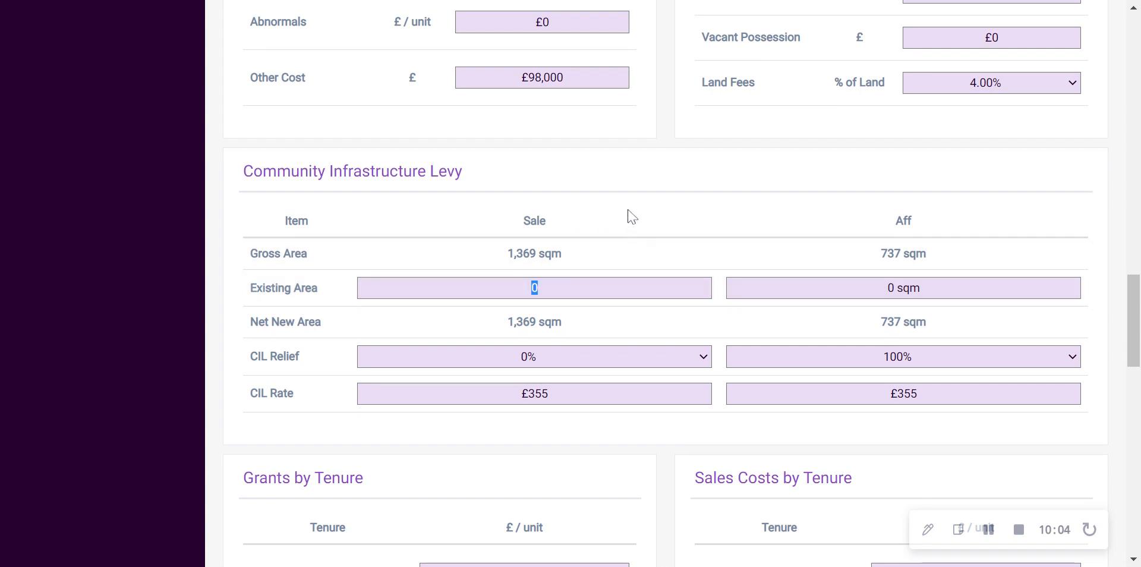
{"action": "scroll", "coordinate": [637, 188], "scroll_direction": "down", "scroll_amount": 5}
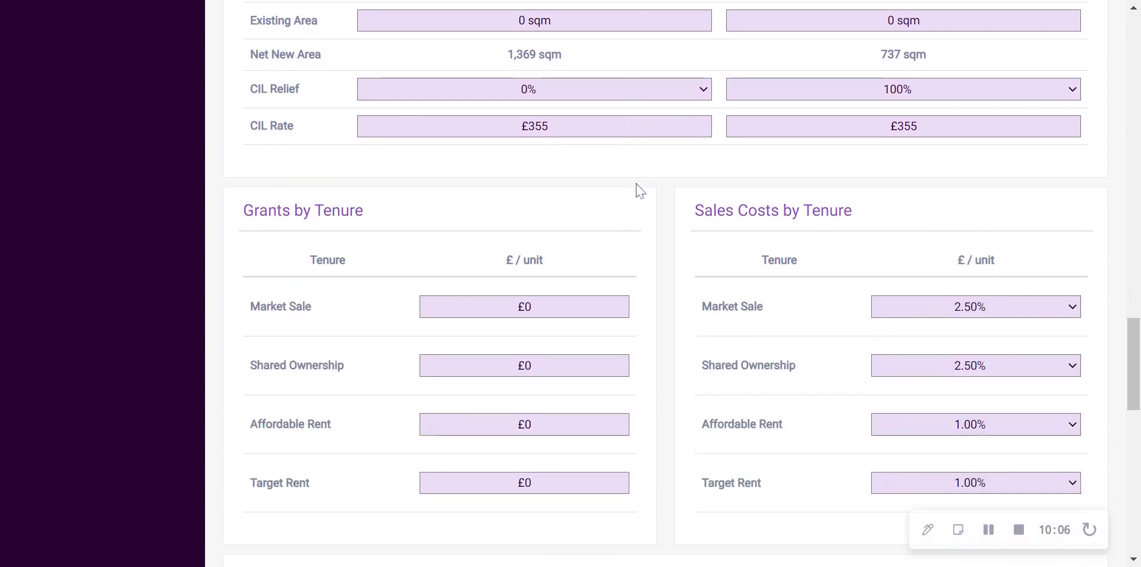
Review the Grants by Tenure and Sales Costs by Tenure sections
{"action": "scroll", "coordinate": [636, 188], "scroll_direction": "down", "scroll_amount": 2}
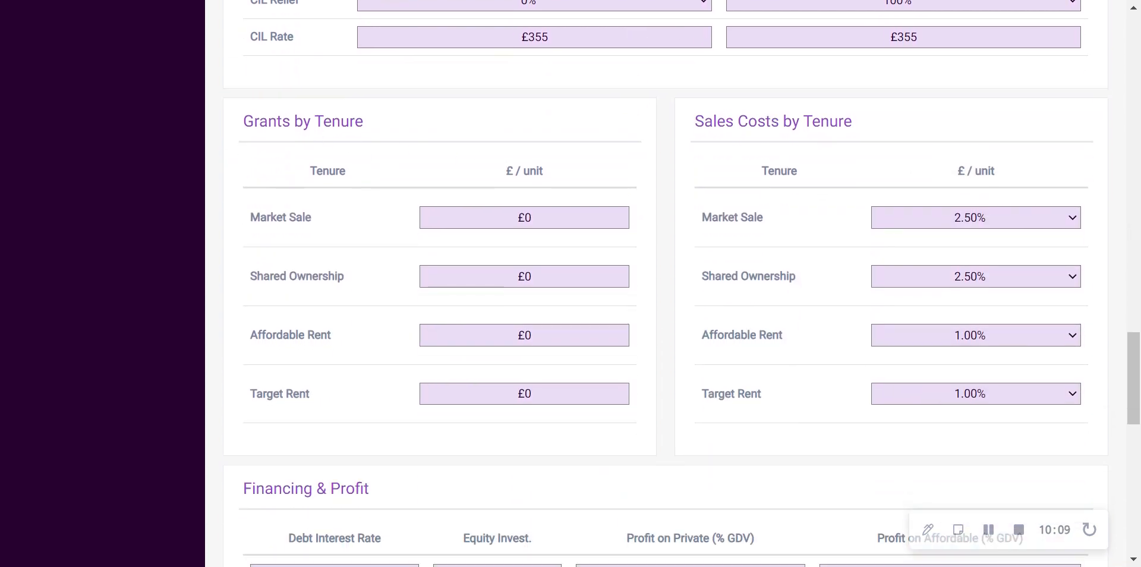
{"action": "left_click_drag", "start_coordinate": [243, 122], "coordinate": [355, 124]}
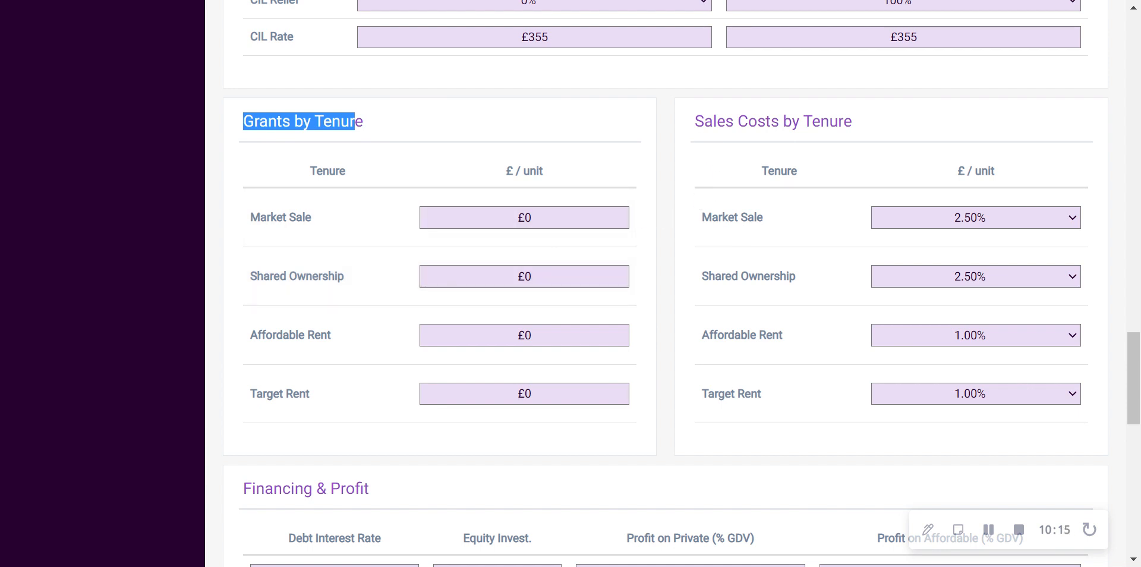
{"action": "left_click_drag", "start_coordinate": [695, 121], "coordinate": [853, 122]}
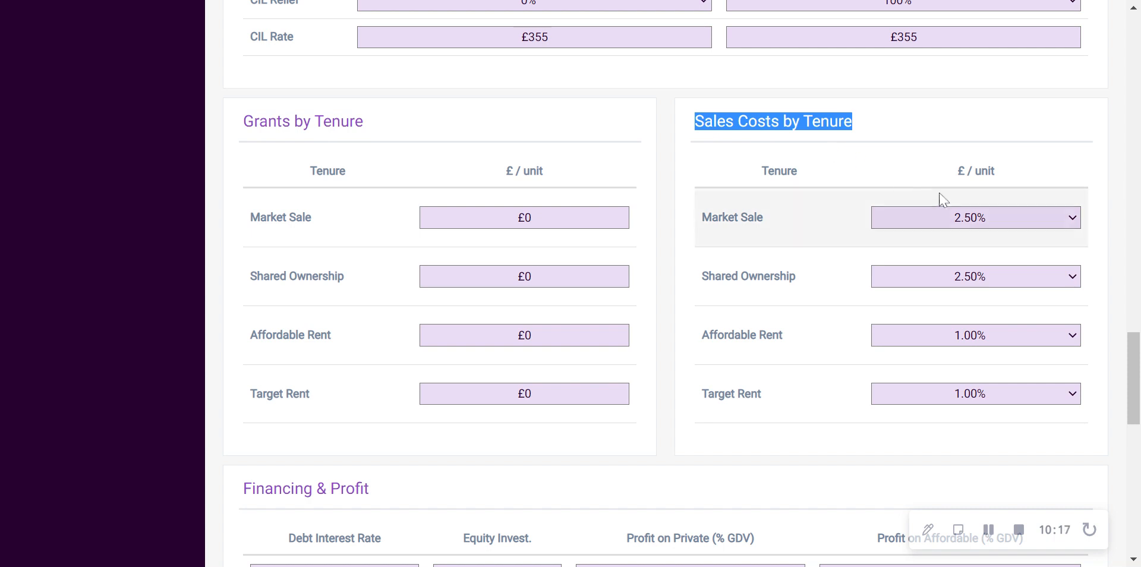
{"action": "left_click", "coordinate": [791, 450]}
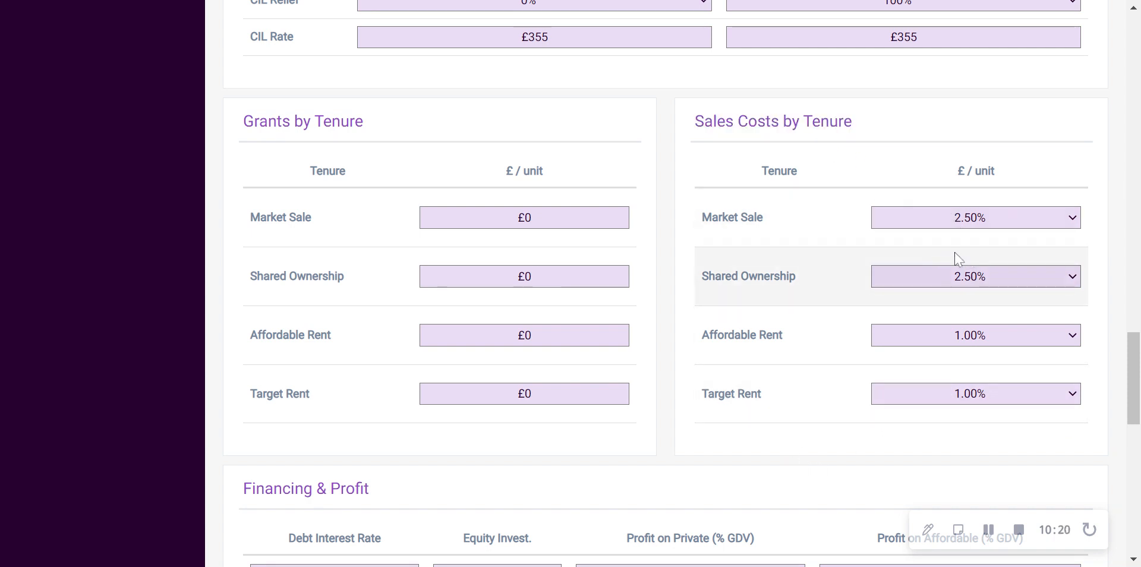
{"action": "scroll", "coordinate": [970, 246], "scroll_direction": "down", "scroll_amount": 6}
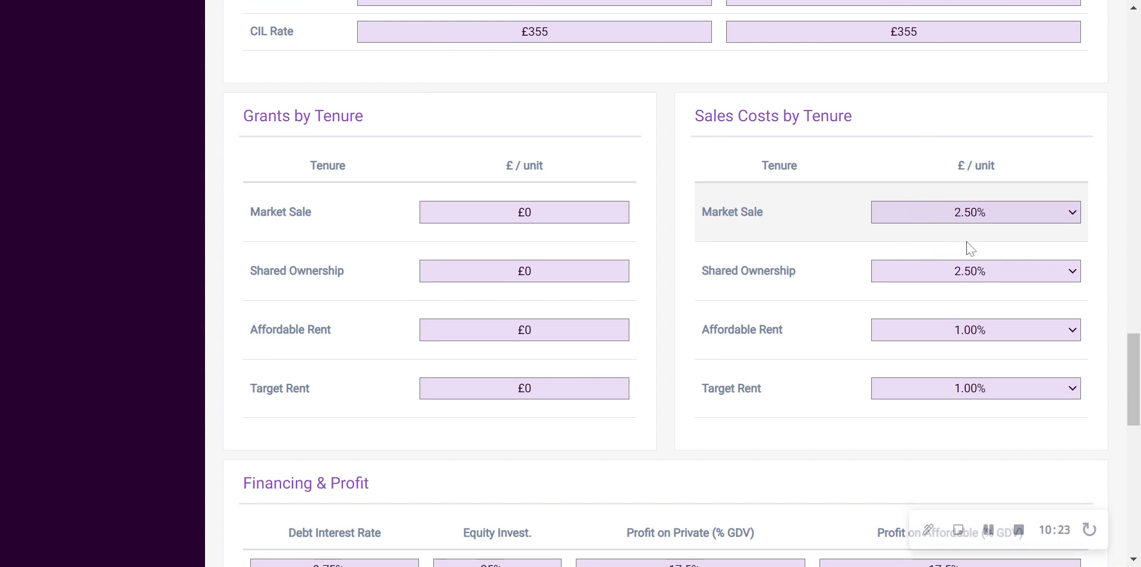
Review the equity investment and the private and affordable profit under Financing & Profit, plus the Start and End columns of Cost Profiles
{"action": "scroll", "coordinate": [955, 223], "scroll_direction": "down", "scroll_amount": 2}
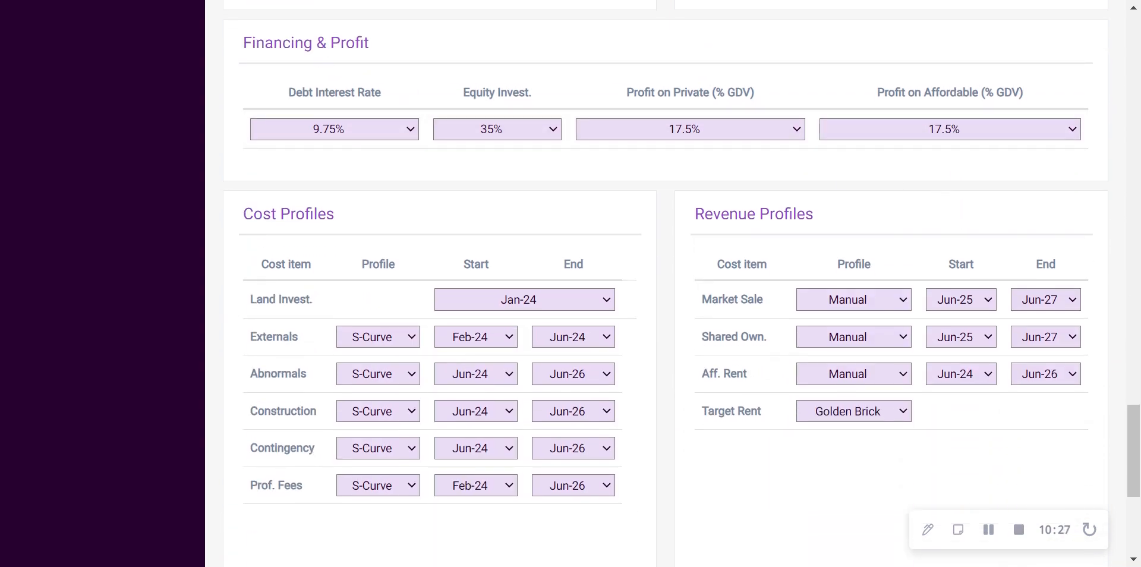
{"action": "left_click_drag", "start_coordinate": [370, 43], "coordinate": [360, 44]}
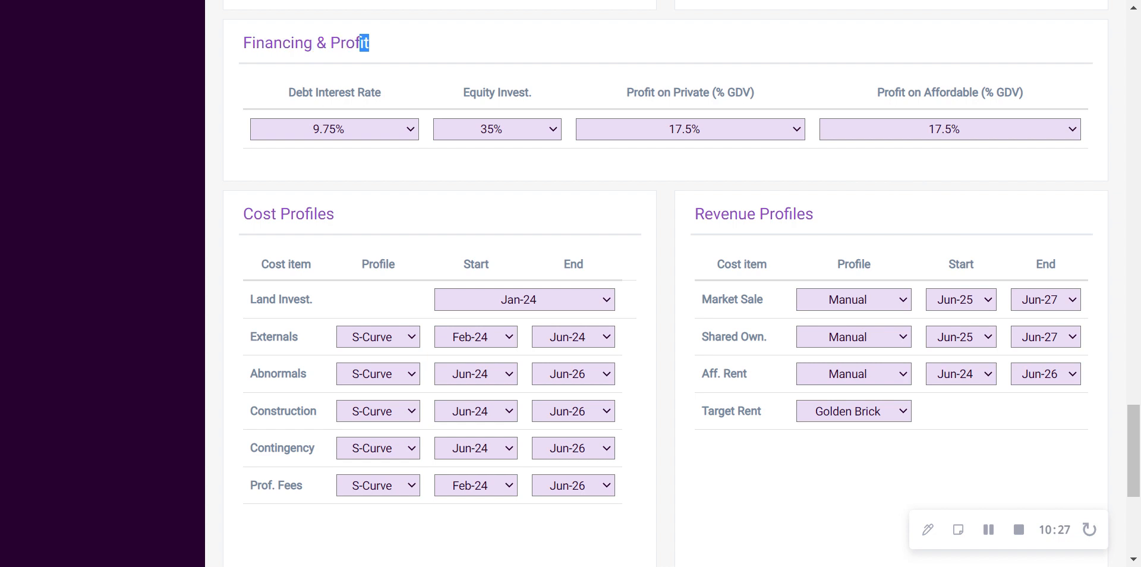
{"action": "left_click", "coordinate": [370, 43]}
{"action": "left_click_drag", "start_coordinate": [463, 92], "coordinate": [526, 93]}
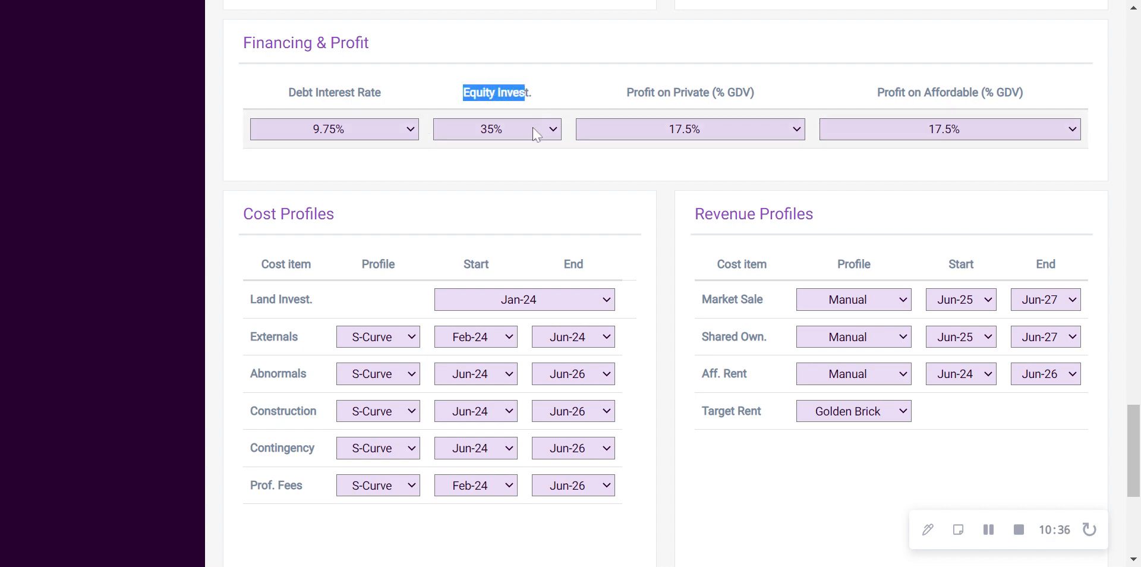
{"action": "left_click_drag", "start_coordinate": [626, 93], "coordinate": [755, 94]}
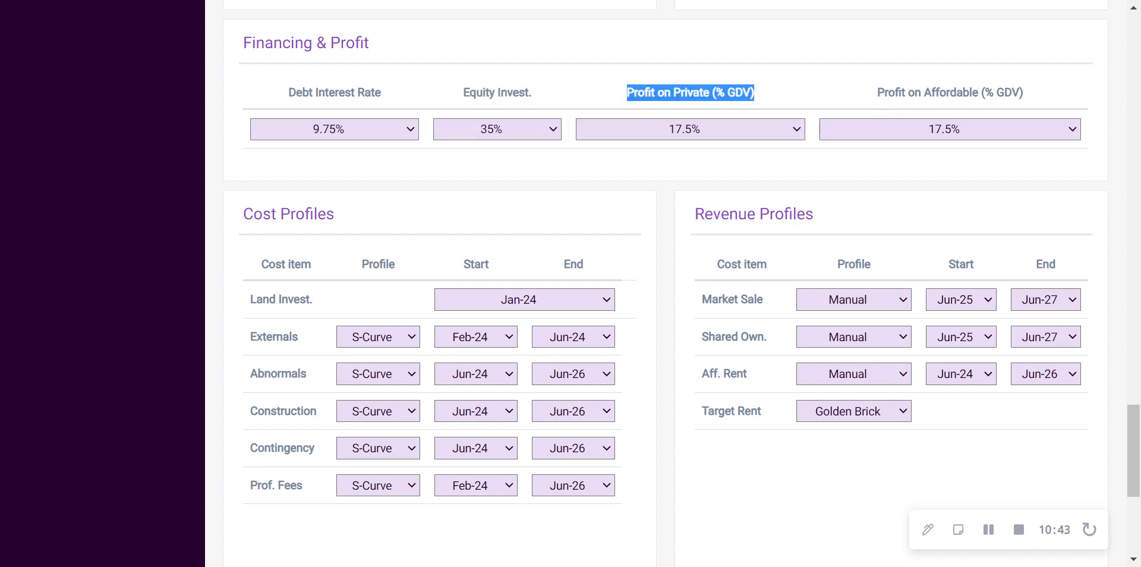
{"action": "left_click_drag", "start_coordinate": [877, 92], "coordinate": [1020, 93]}
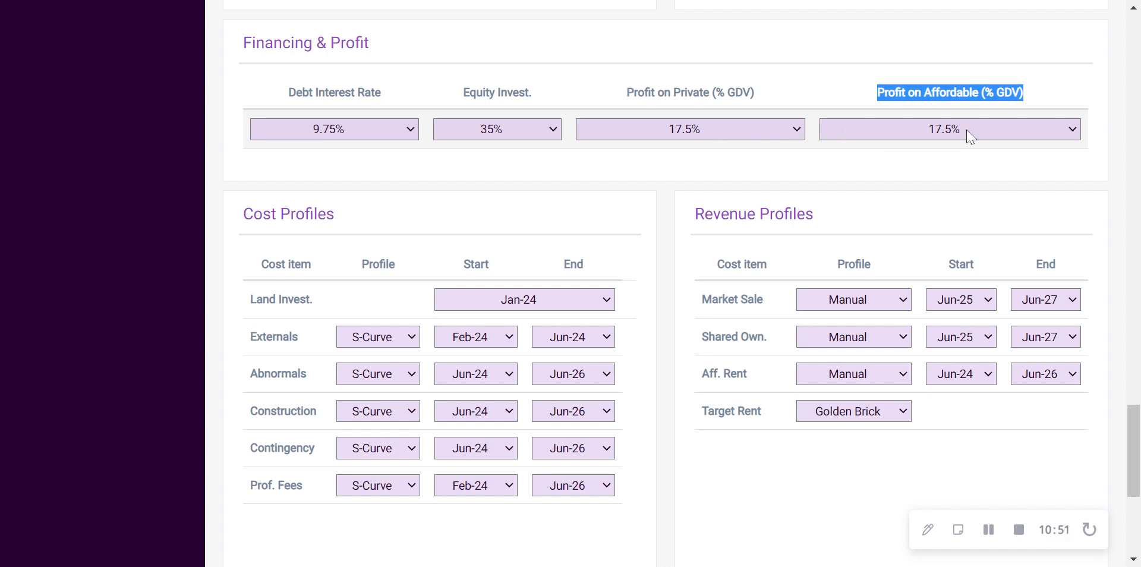
{"action": "left_click", "coordinate": [836, 154]}
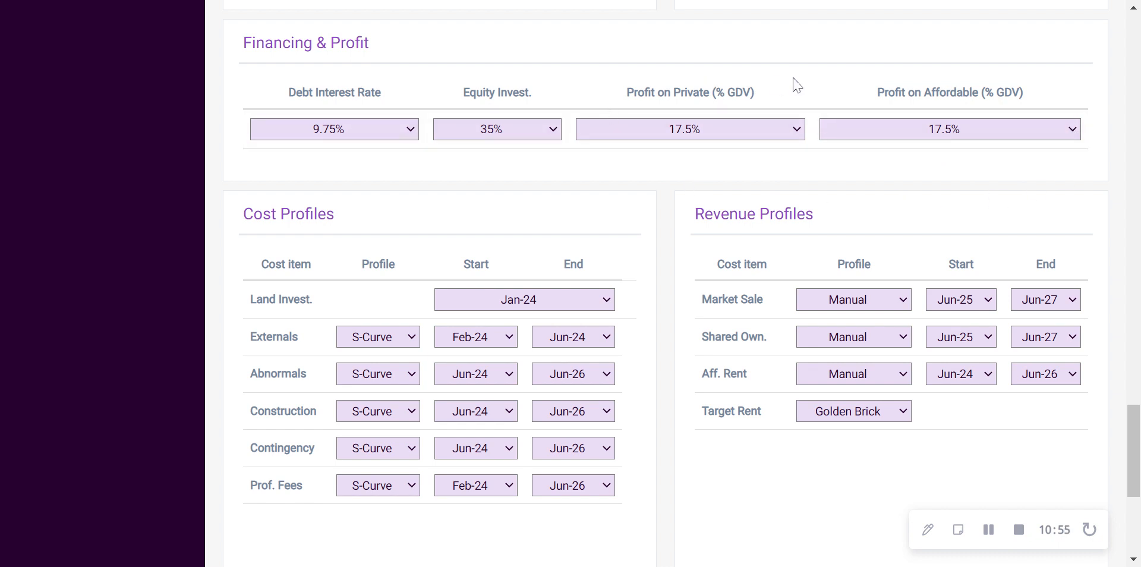
{"action": "scroll", "coordinate": [749, 116], "scroll_direction": "down", "scroll_amount": 2}
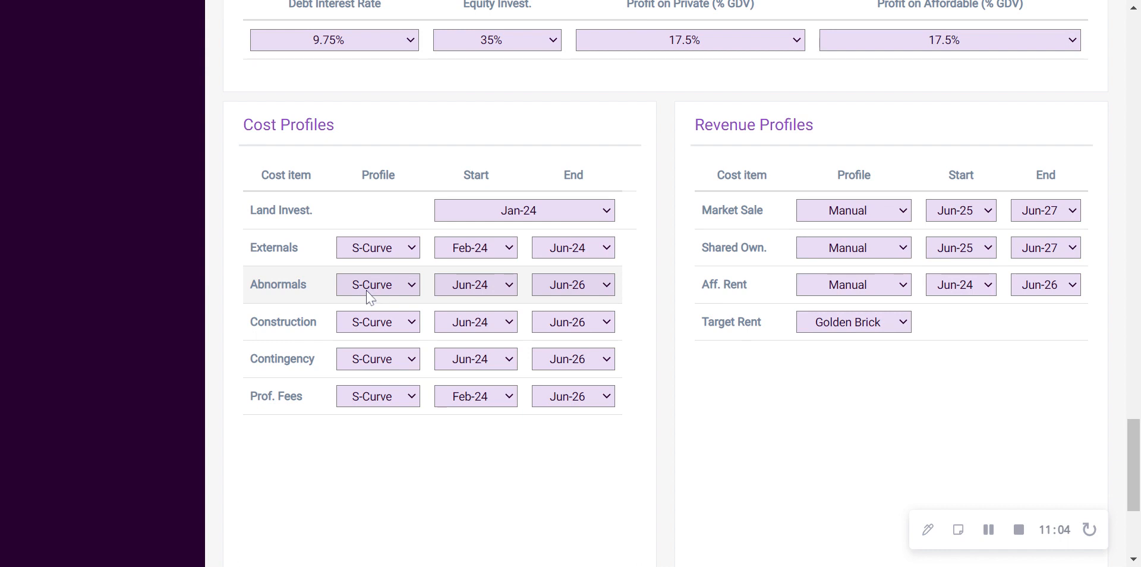
{"action": "left_click_drag", "start_coordinate": [474, 175], "coordinate": [590, 172]}
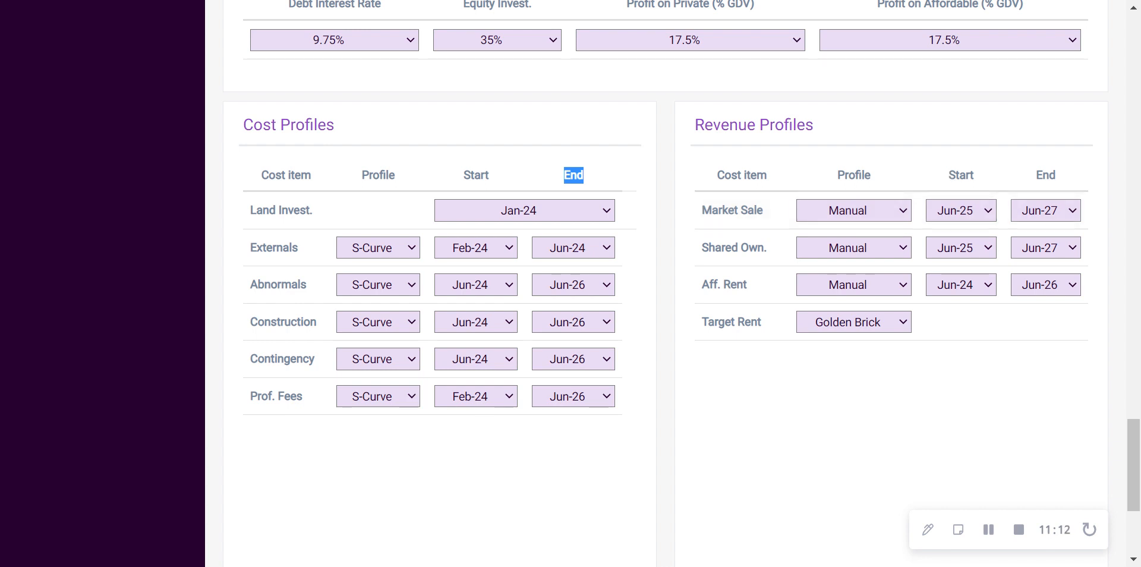
Try the Golden Brick and 50% SOS 50% PC revenue profiles for Market Sale and switch back to Manual
{"action": "left_click", "coordinate": [876, 227]}
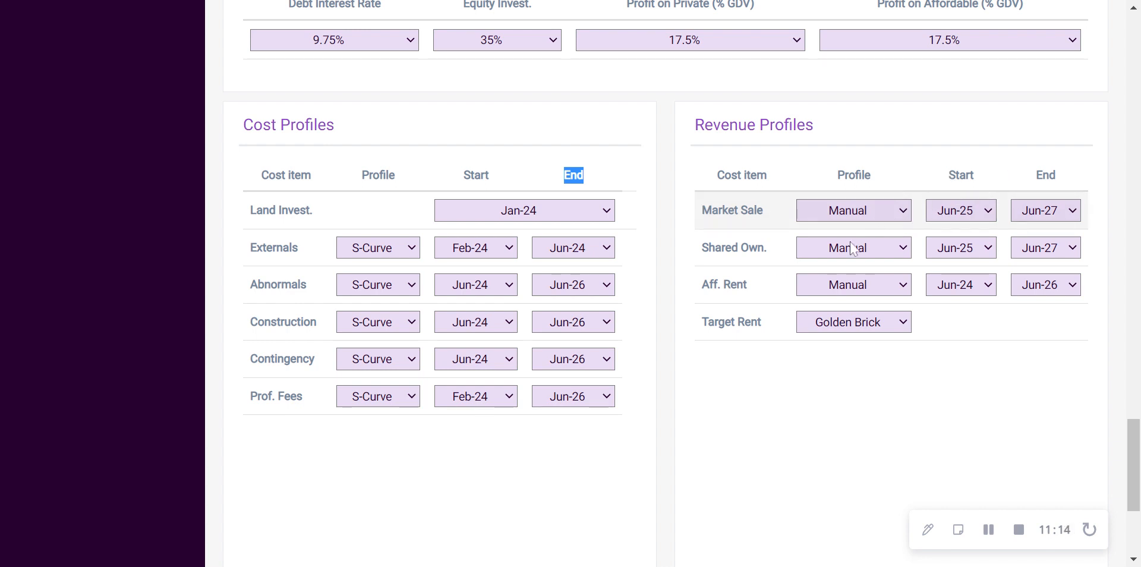
{"action": "left_click", "coordinate": [857, 249]}
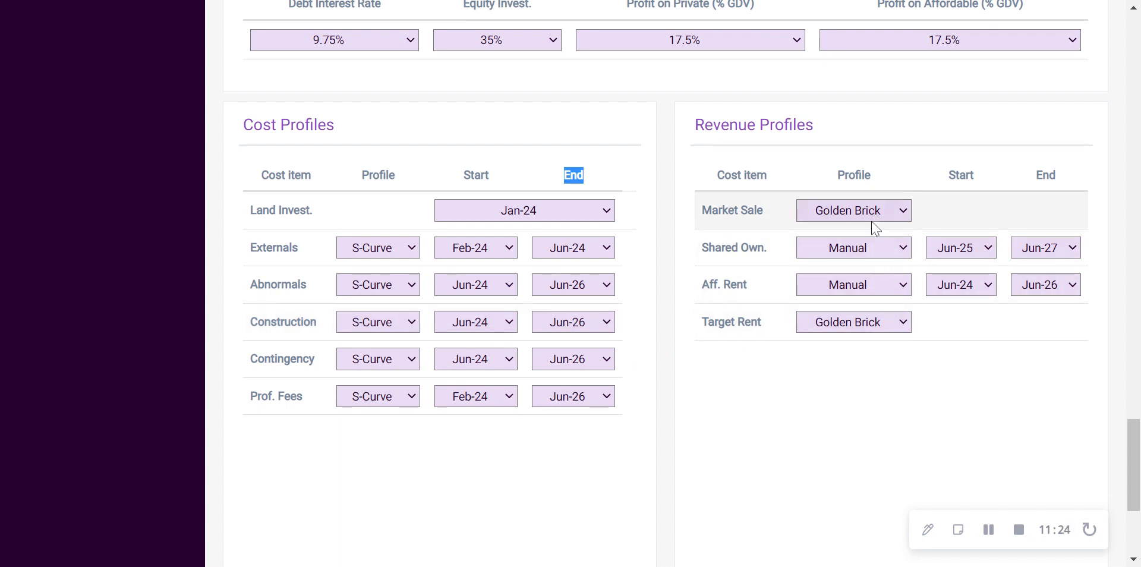
{"action": "left_click", "coordinate": [850, 244]}
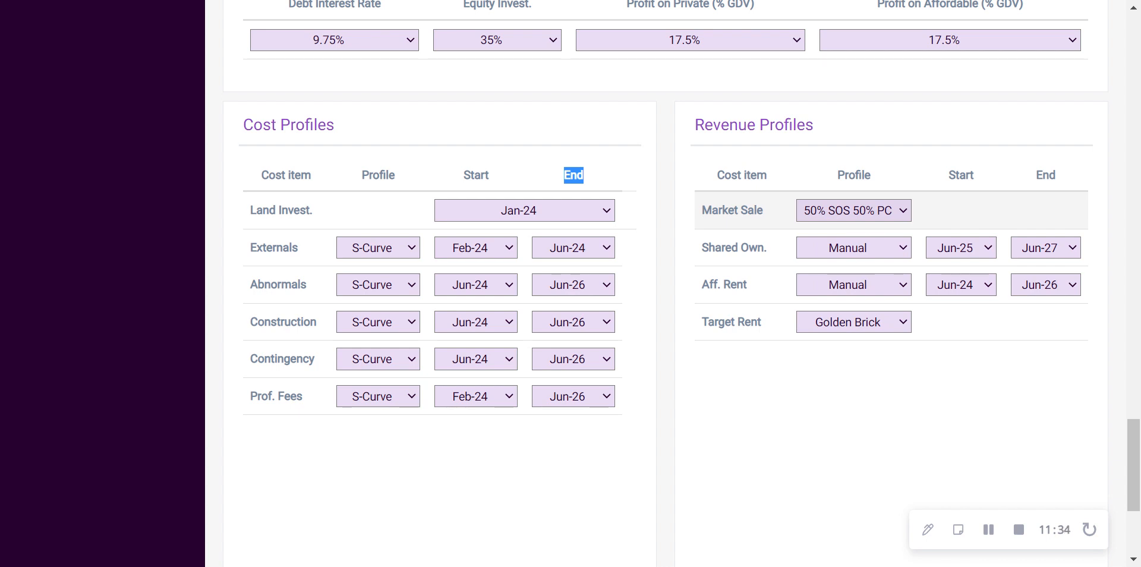
{"action": "left_click", "coordinate": [903, 215]}
{"action": "left_click", "coordinate": [881, 262]}
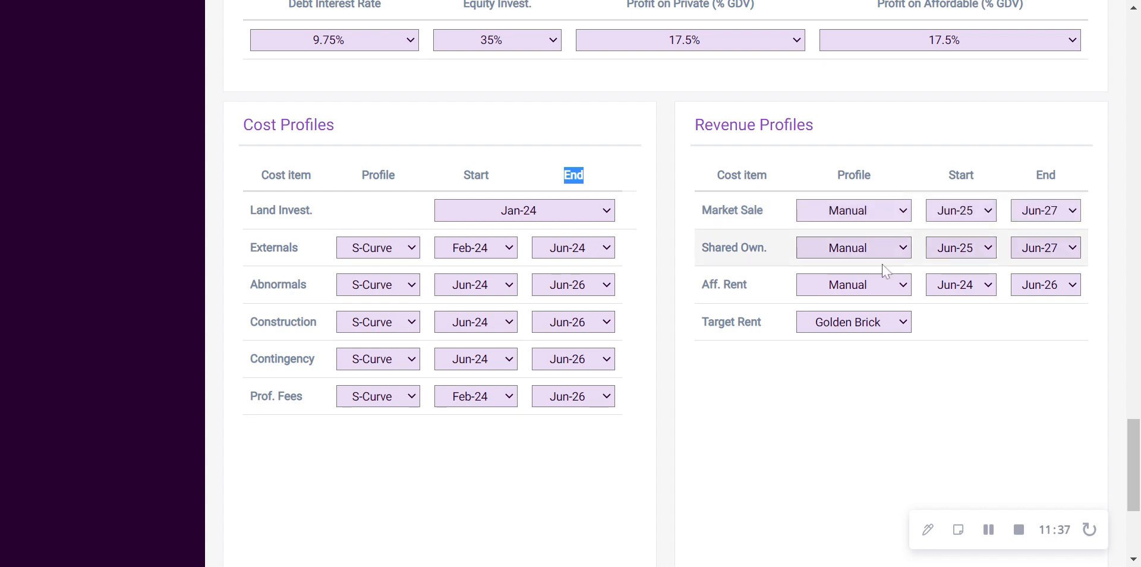
Review the other Revenue Profiles and compare the 1 Bed Market Sale and Shared Ownership entries under Flat Capital Values
{"action": "scroll", "coordinate": [956, 282], "scroll_direction": "down", "scroll_amount": 1}
{"action": "scroll", "coordinate": [957, 280], "scroll_direction": "up", "scroll_amount": 1}
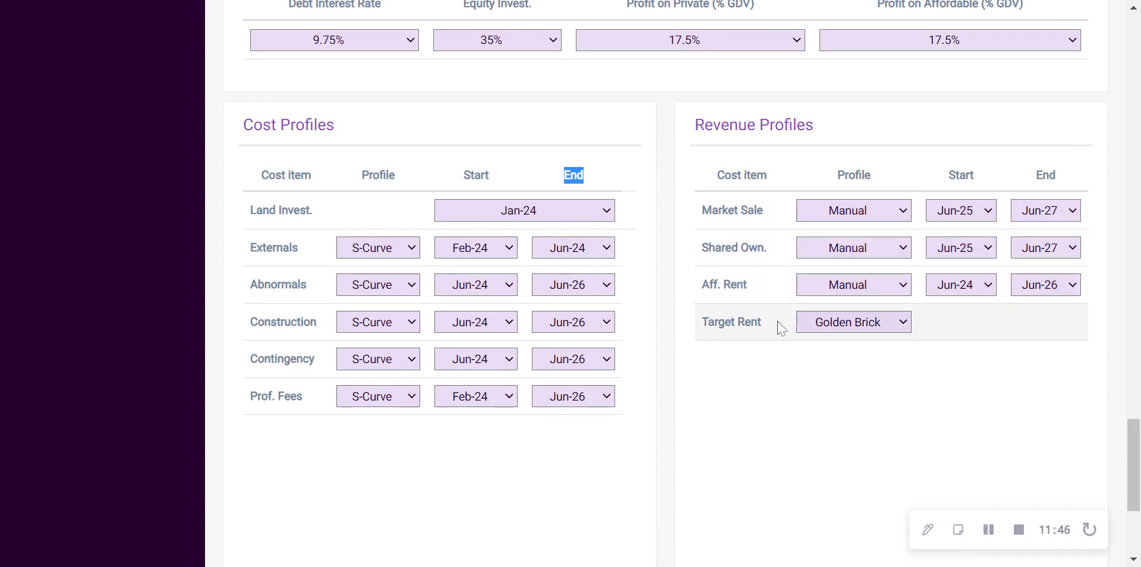
{"action": "left_click", "coordinate": [963, 356]}
{"action": "scroll", "coordinate": [996, 387], "scroll_direction": "up", "scroll_amount": 3}
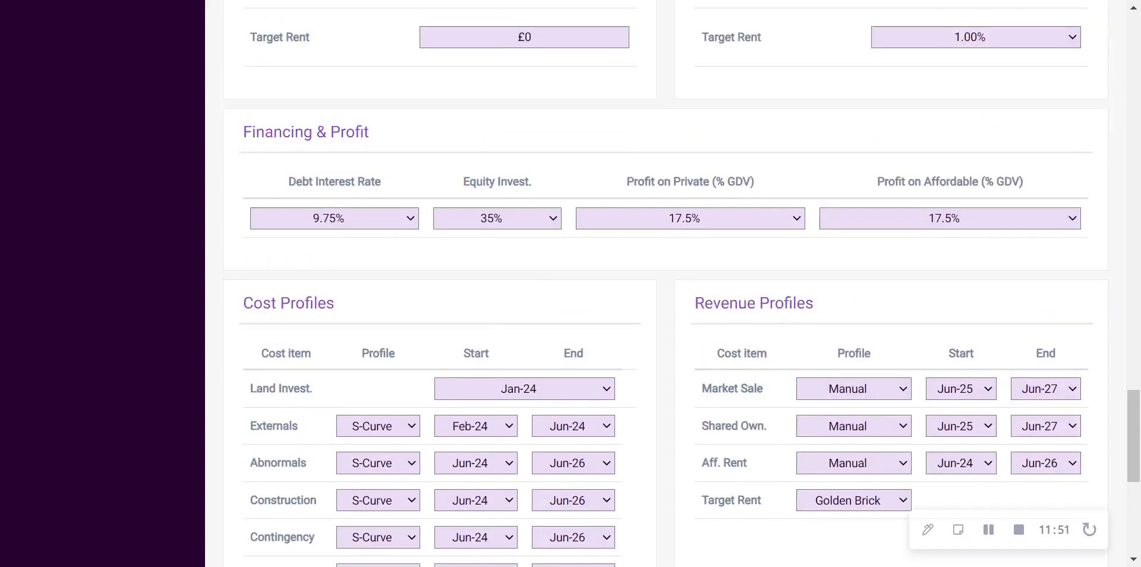
{"action": "scroll", "coordinate": [890, 330], "scroll_direction": "up", "scroll_amount": 15}
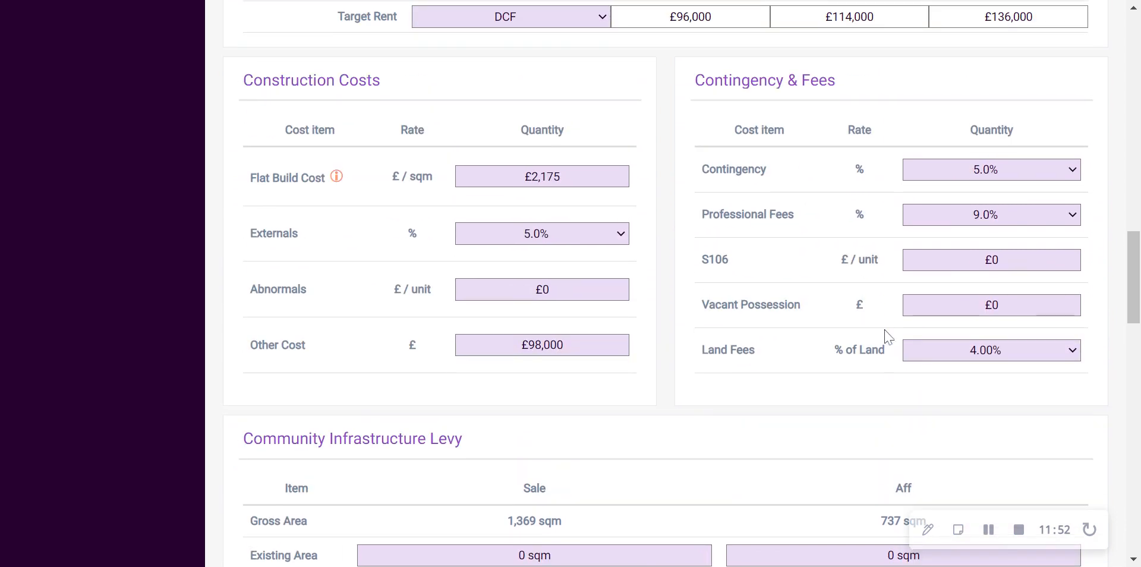
{"action": "scroll", "coordinate": [888, 337], "scroll_direction": "up", "scroll_amount": 6}
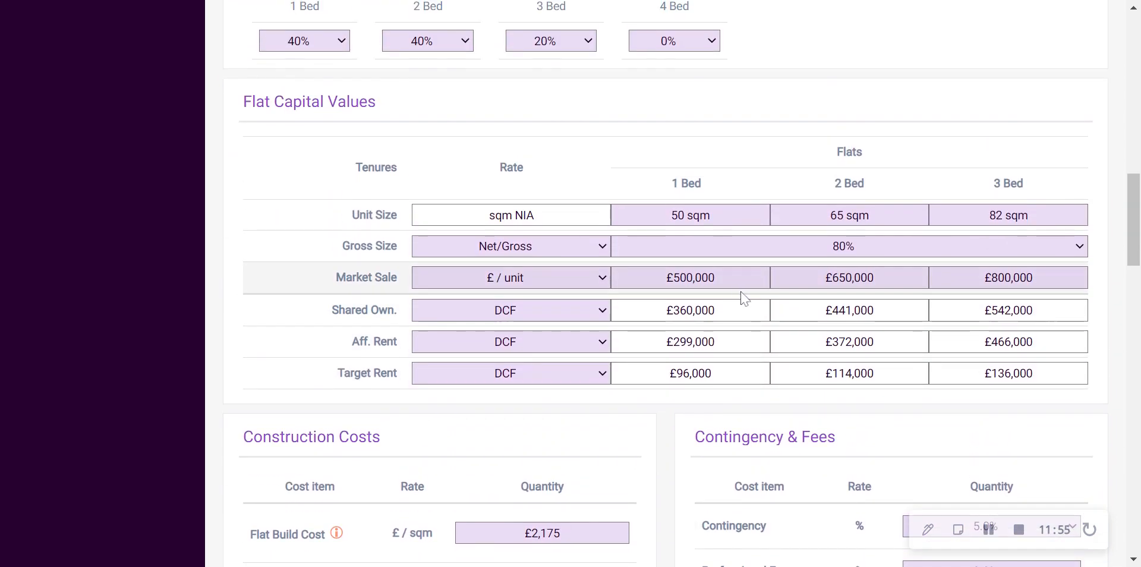
{"action": "left_click", "coordinate": [691, 278]}
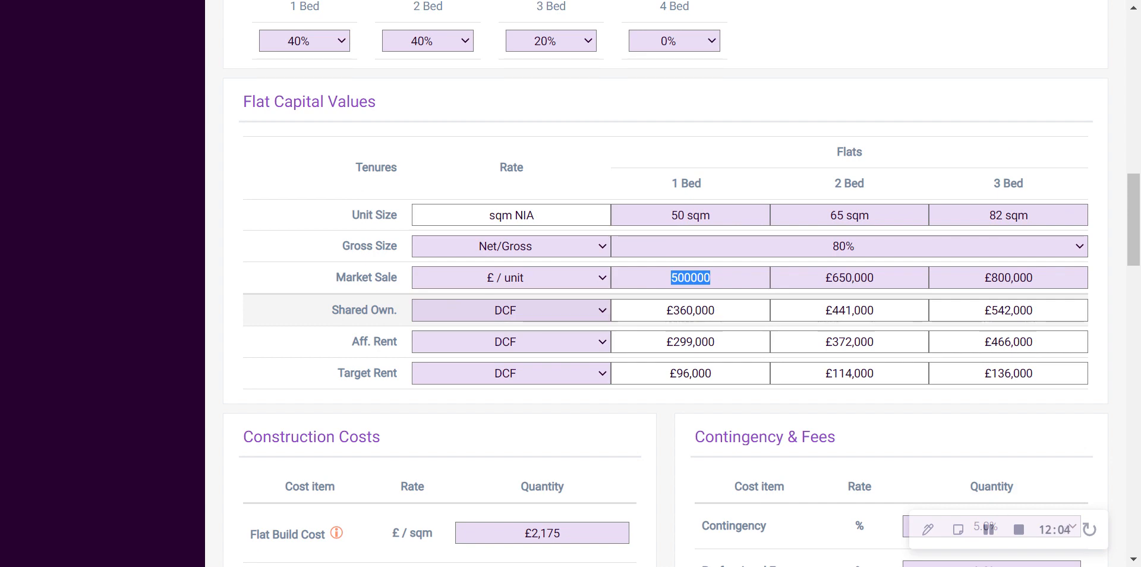
{"action": "left_click_drag", "start_coordinate": [664, 310], "coordinate": [721, 311]}
{"action": "scroll", "coordinate": [737, 341], "scroll_direction": "up", "scroll_amount": 1}
{"action": "scroll", "coordinate": [719, 358], "scroll_direction": "up", "scroll_amount": 15}
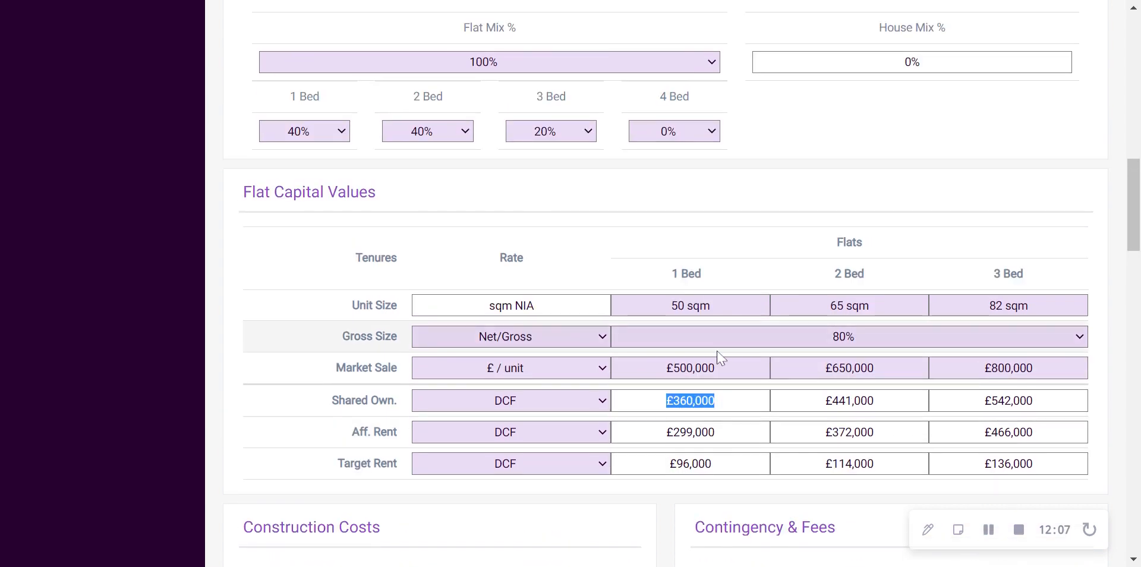
Recalculate the appraisal and inspect the updated Residual Land Value
{"action": "scroll", "coordinate": [719, 359], "scroll_direction": "up", "scroll_amount": 1}
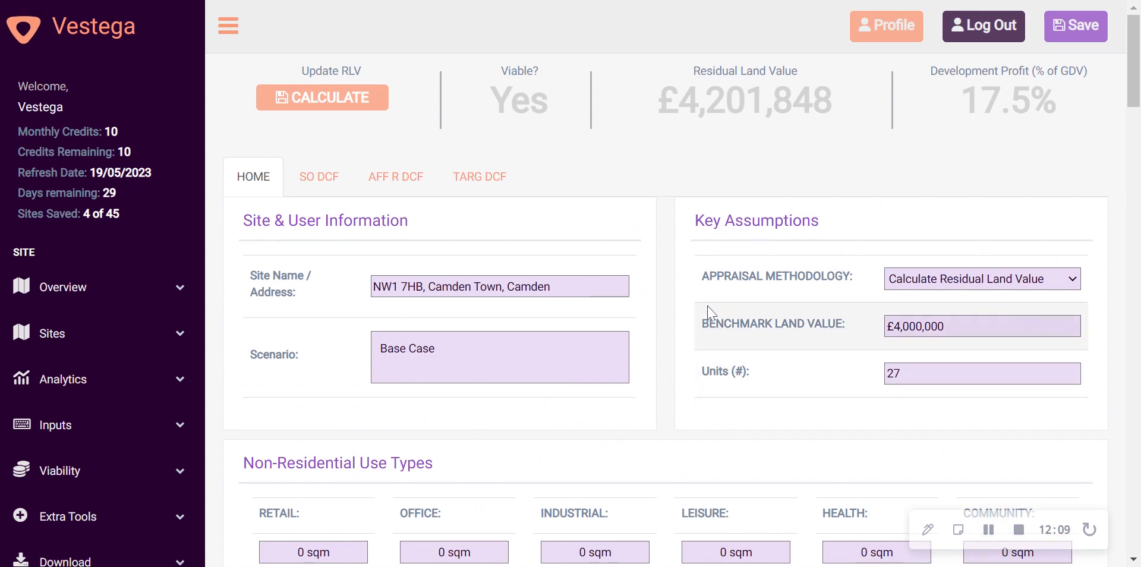
{"action": "scroll", "coordinate": [157, 360], "scroll_direction": "down", "scroll_amount": 2}
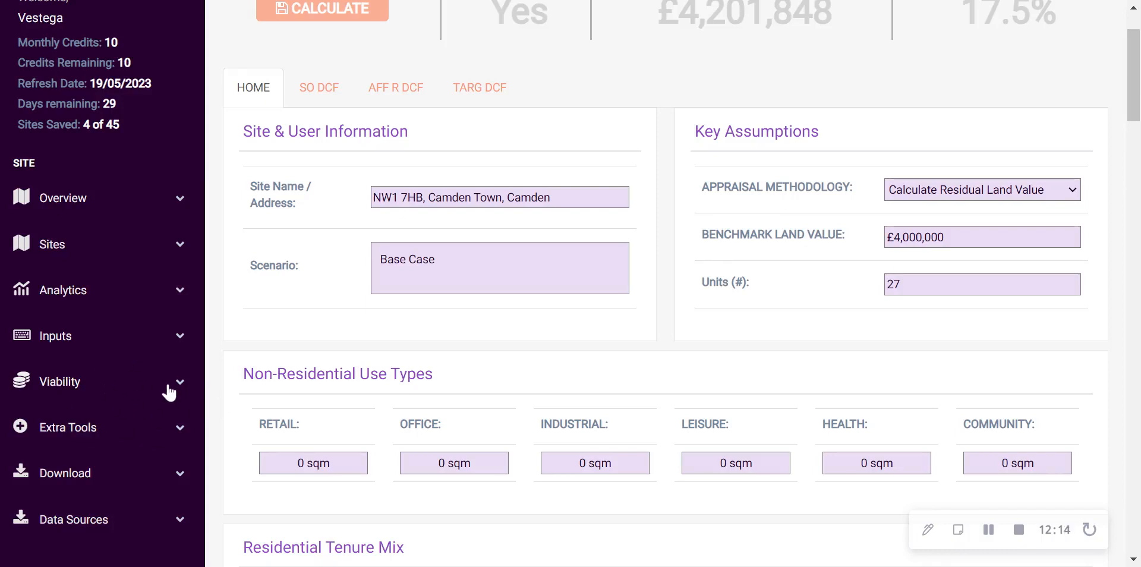
{"action": "scroll", "coordinate": [666, 342], "scroll_direction": "up", "scroll_amount": 2}
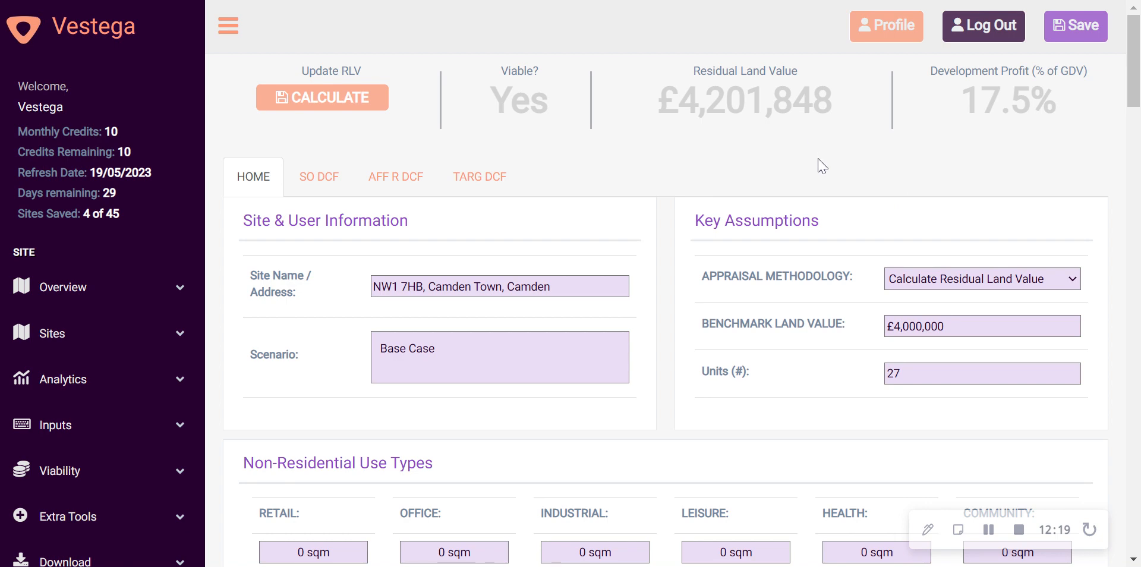
{"action": "scroll", "coordinate": [820, 167], "scroll_direction": "down", "scroll_amount": 5}
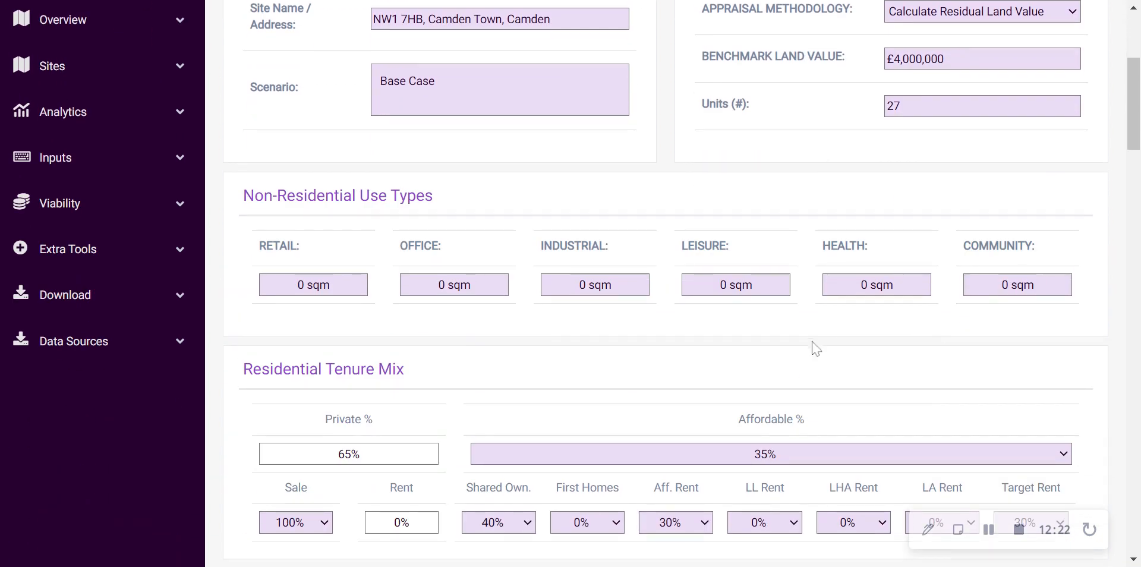
{"action": "scroll", "coordinate": [817, 354], "scroll_direction": "up", "scroll_amount": 3}
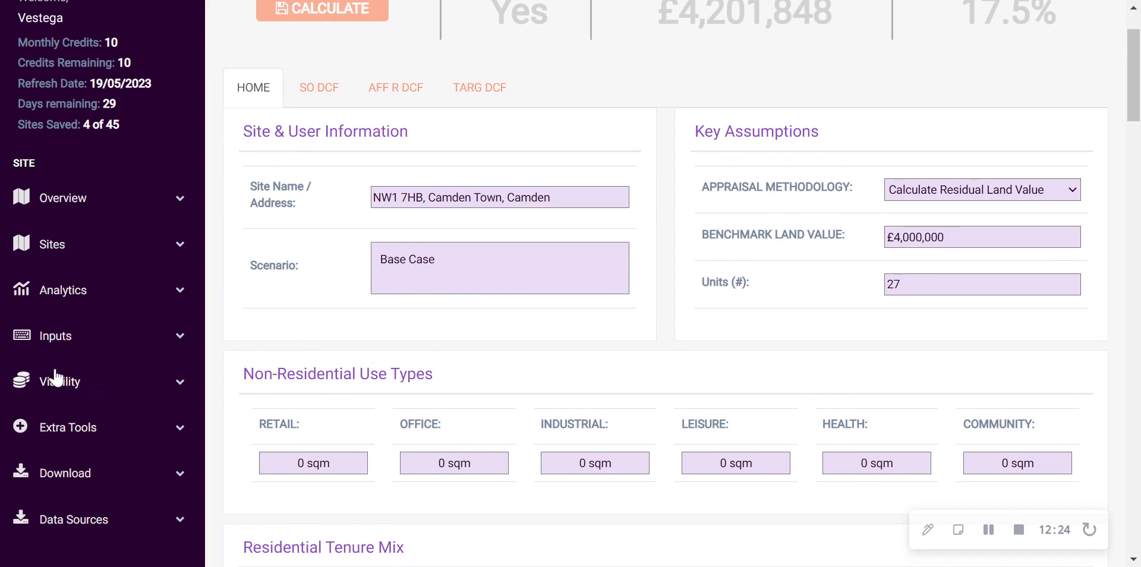
{"action": "scroll", "coordinate": [326, 345], "scroll_direction": "up", "scroll_amount": 2}
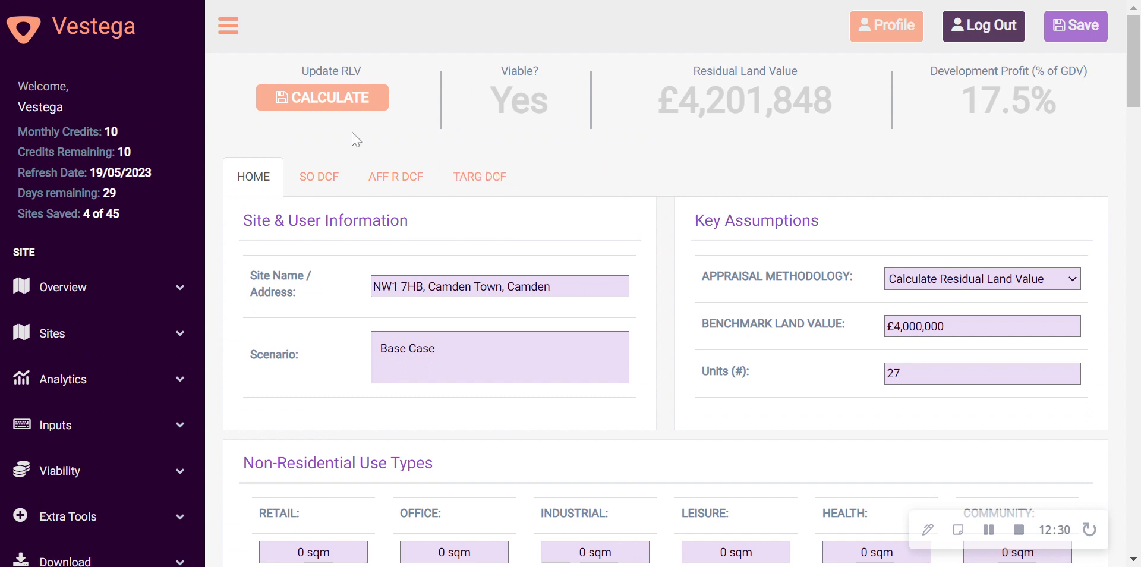
{"action": "left_click", "coordinate": [310, 104]}
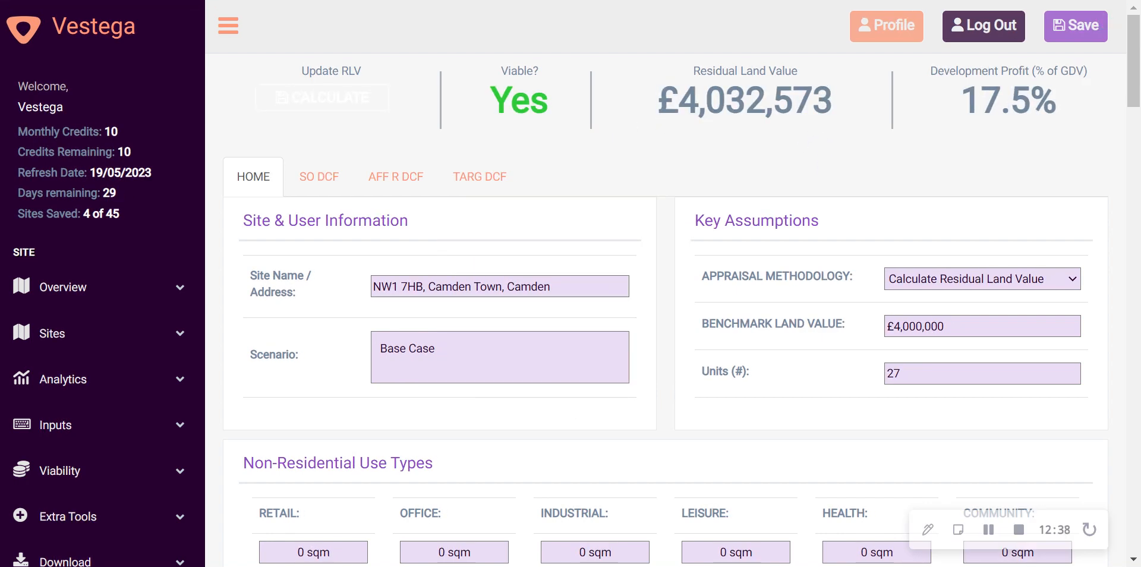
{"action": "left_click_drag", "start_coordinate": [658, 100], "coordinate": [832, 100]}
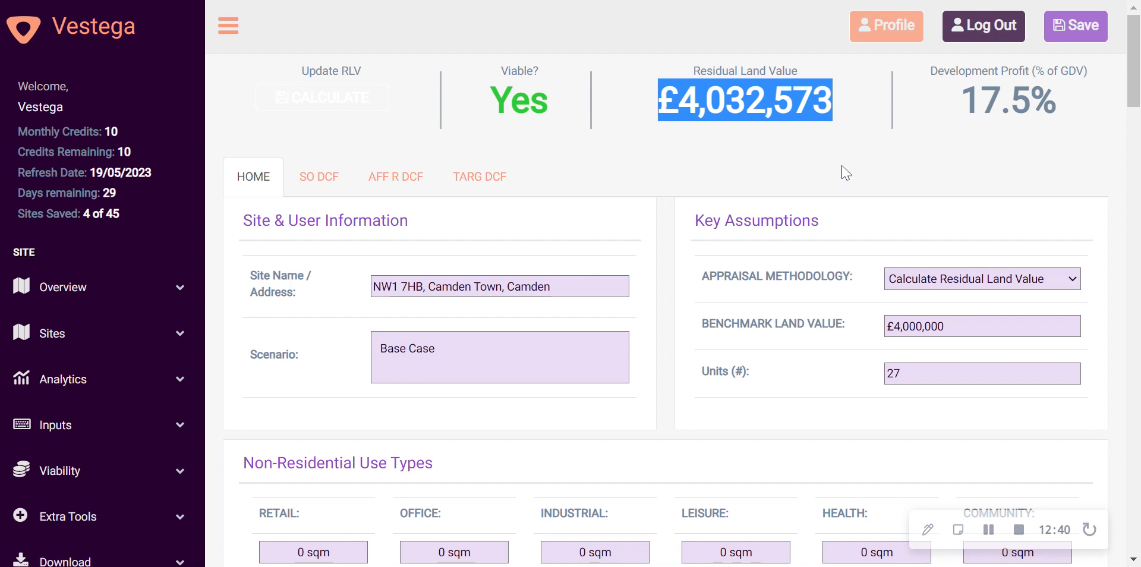
{"action": "left_click", "coordinate": [816, 158]}
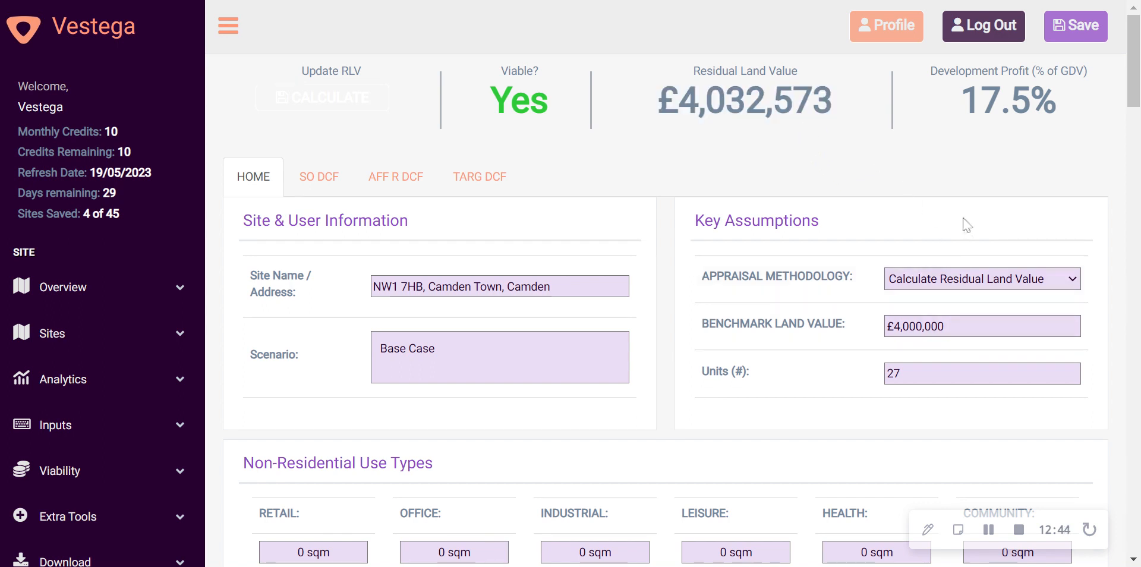
Choose a different Affordable % in the Residential Tenure Mix and recalculate the Residual Land Value
{"action": "scroll", "coordinate": [729, 168], "scroll_direction": "down", "scroll_amount": 1}
{"action": "scroll", "coordinate": [729, 167], "scroll_direction": "down", "scroll_amount": 5}
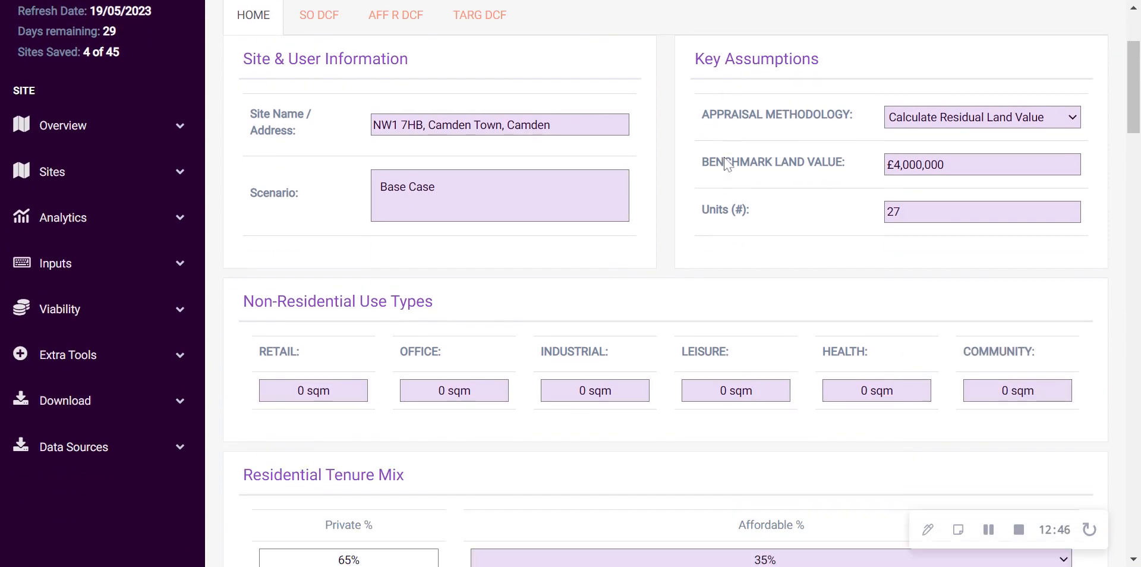
{"action": "scroll", "coordinate": [703, 165], "scroll_direction": "down", "scroll_amount": 1}
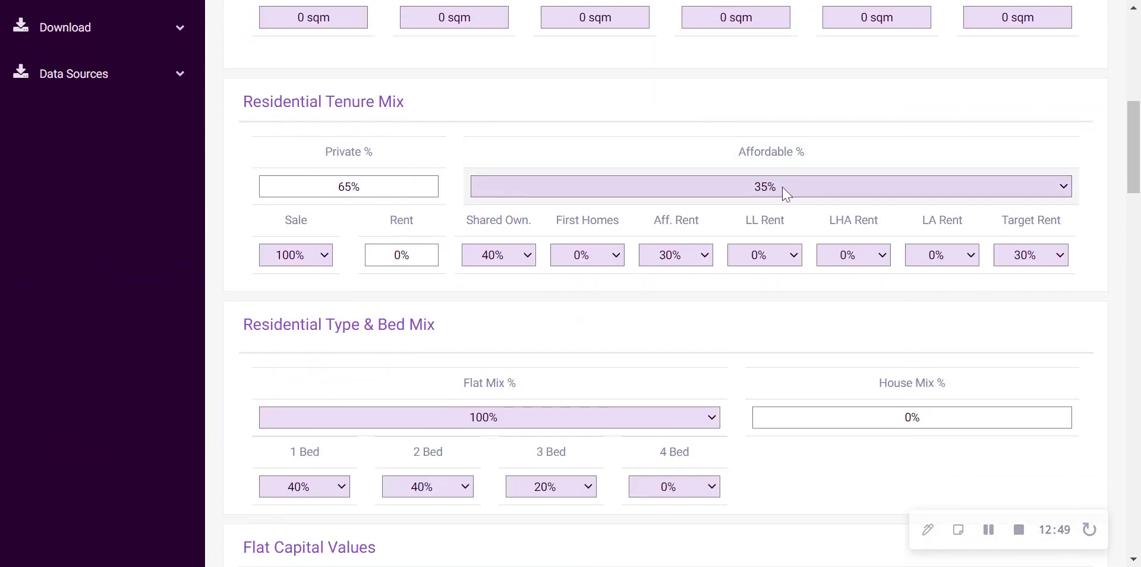
{"action": "left_click", "coordinate": [783, 187]}
{"action": "left_click", "coordinate": [672, 373]}
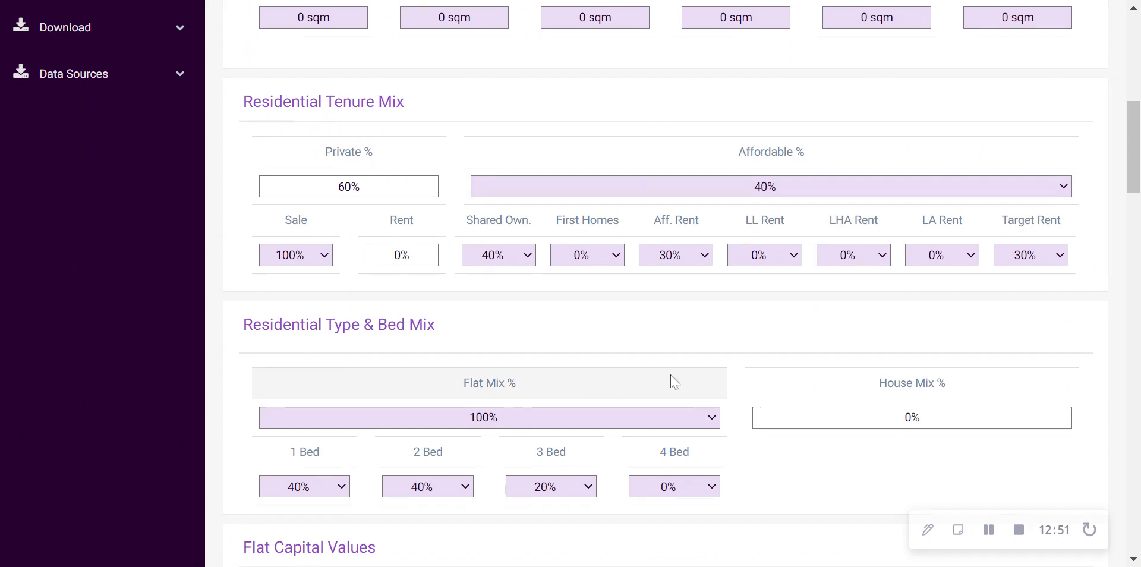
{"action": "scroll", "coordinate": [682, 368], "scroll_direction": "up", "scroll_amount": 6}
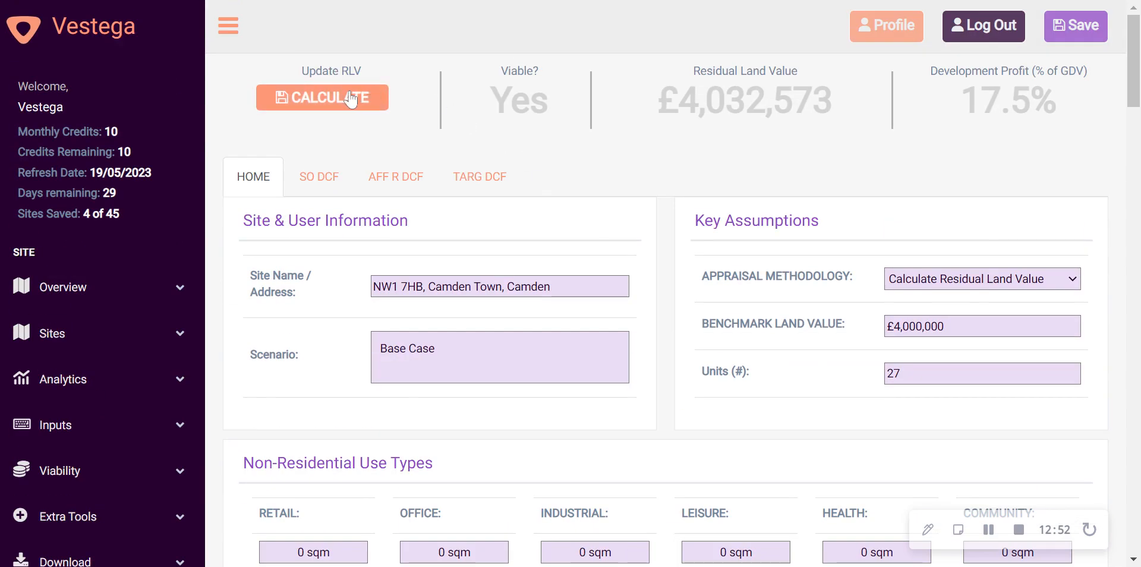
{"action": "left_click", "coordinate": [351, 99]}
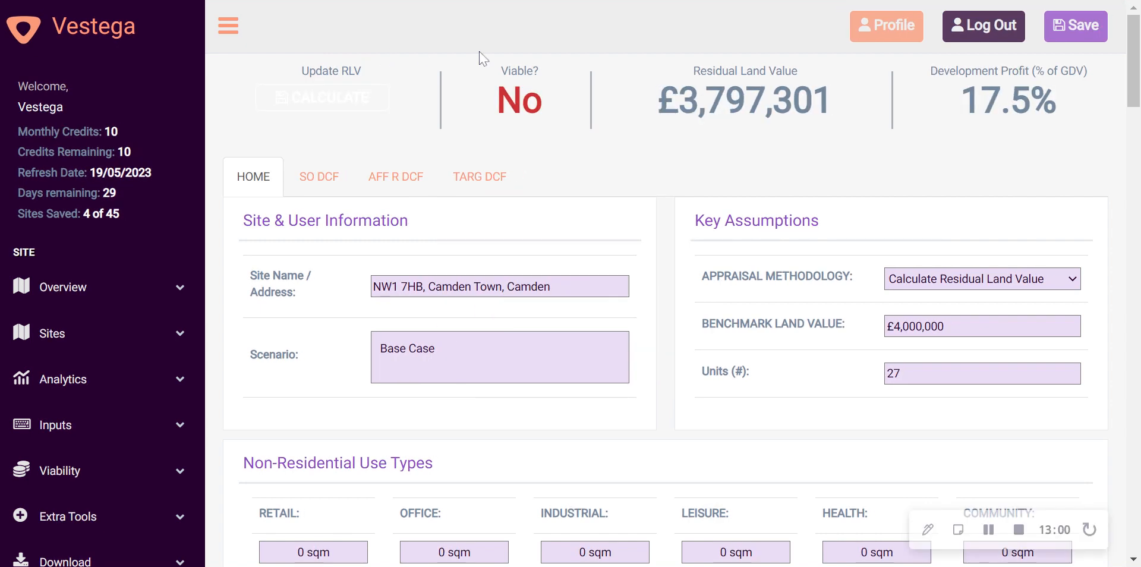
Examine the viability result and Residual Land Value against the key assumptions, tenure mix and bed mix of the site inputs
{"action": "left_click_drag", "start_coordinate": [496, 100], "coordinate": [554, 110]}
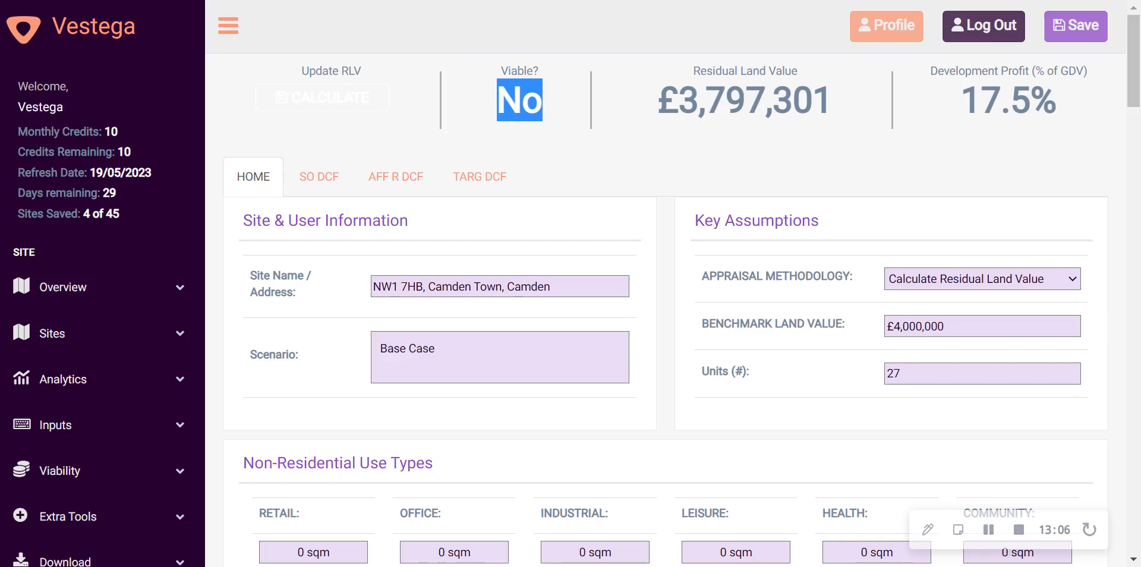
{"action": "left_click", "coordinate": [554, 117]}
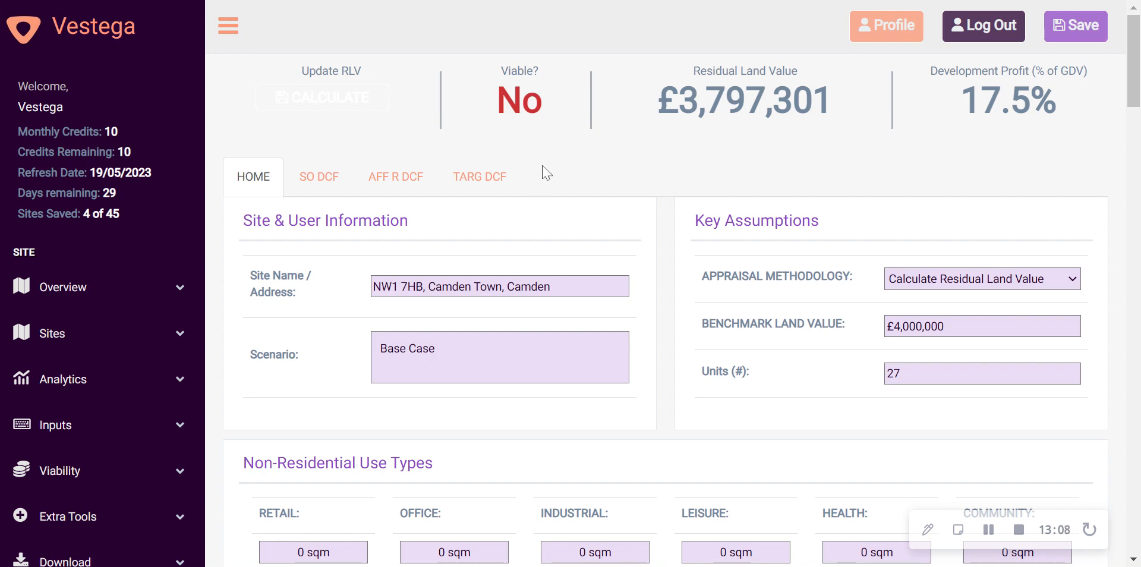
{"action": "scroll", "coordinate": [547, 173], "scroll_direction": "down", "scroll_amount": 6}
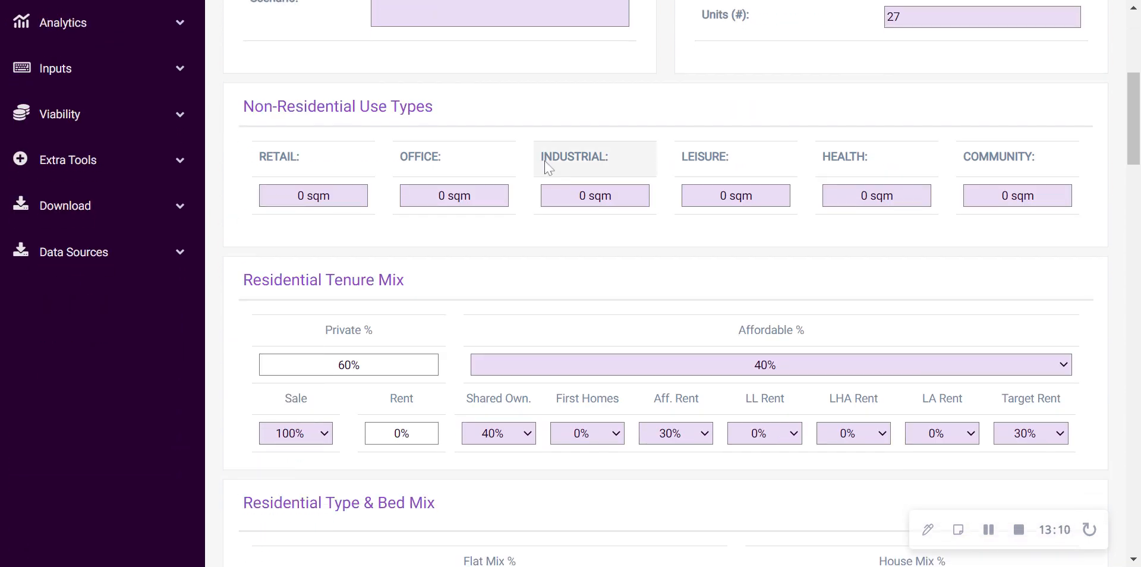
{"action": "scroll", "coordinate": [556, 166], "scroll_direction": "down", "scroll_amount": 6}
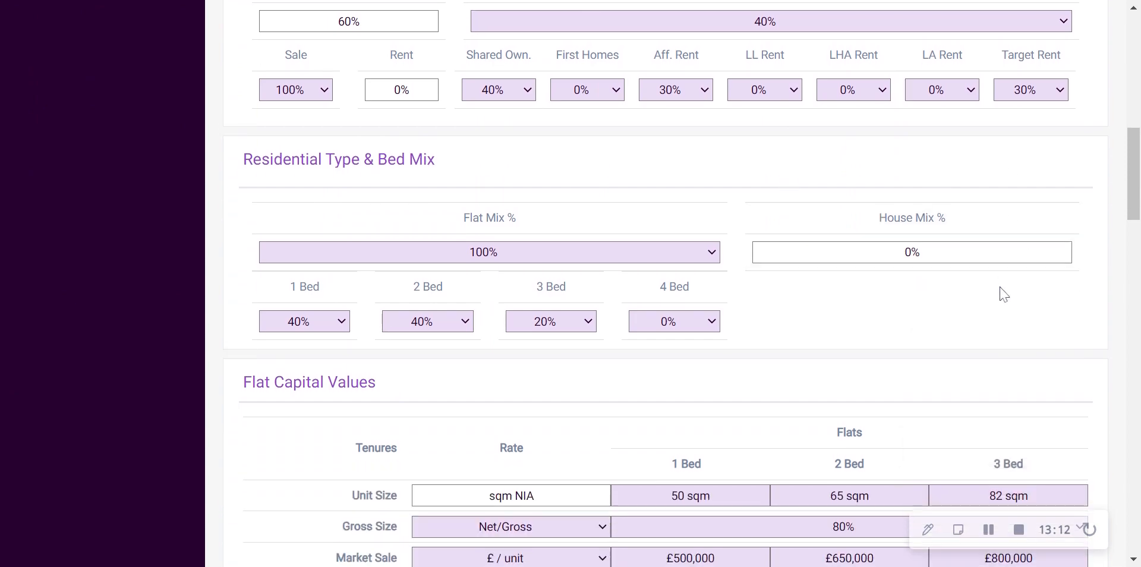
{"action": "scroll", "coordinate": [1004, 294], "scroll_direction": "up", "scroll_amount": 12}
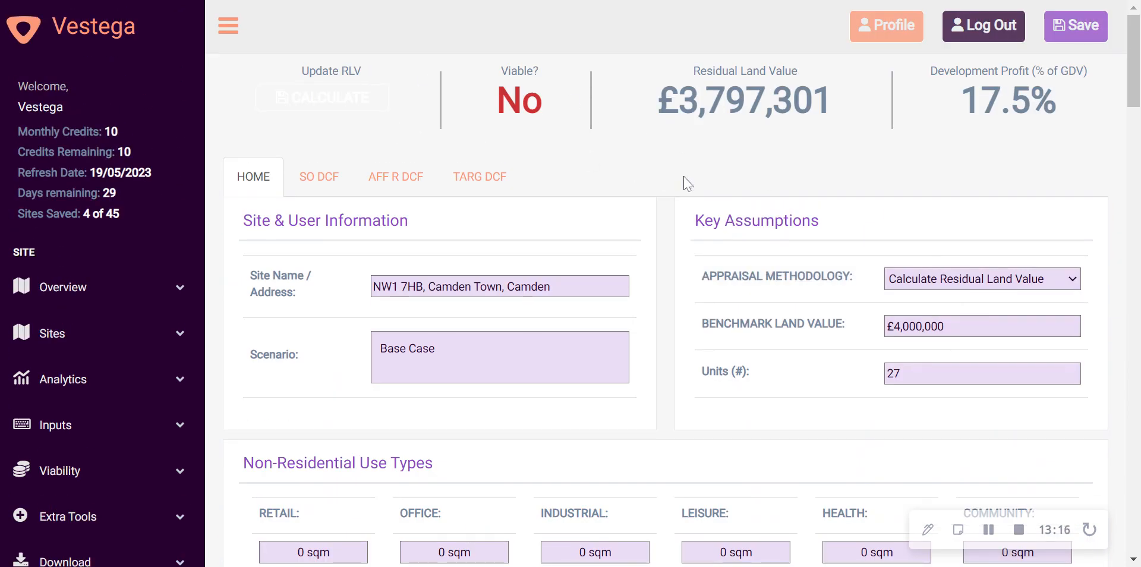
{"action": "scroll", "coordinate": [688, 189], "scroll_direction": "down", "scroll_amount": 1}
{"action": "scroll", "coordinate": [689, 191], "scroll_direction": "up", "scroll_amount": 1}
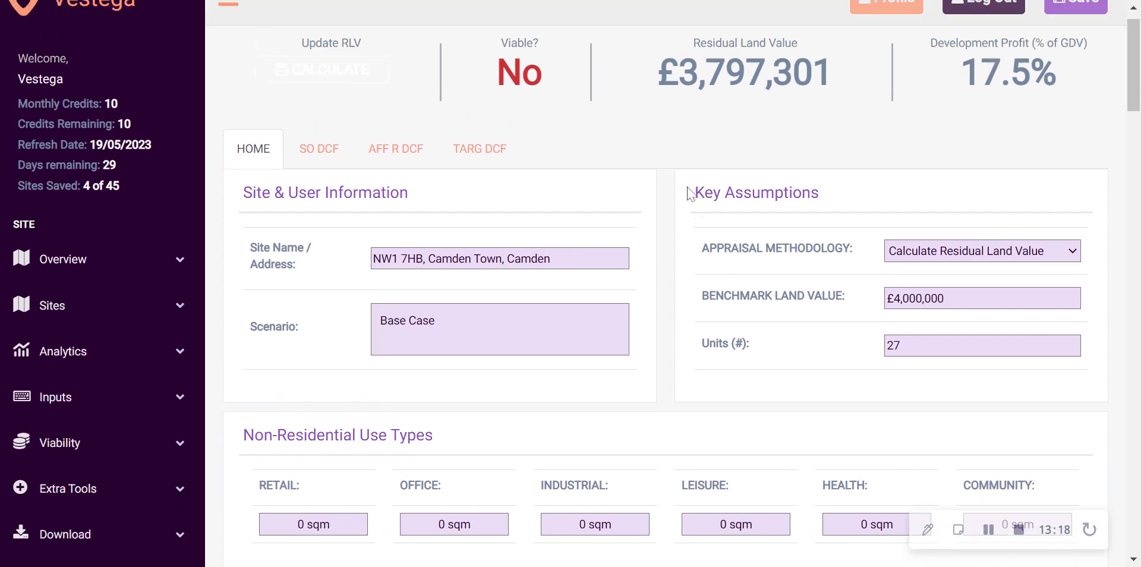
{"action": "scroll", "coordinate": [690, 194], "scroll_direction": "down", "scroll_amount": 3}
{"action": "left_click", "coordinate": [102, 257]}
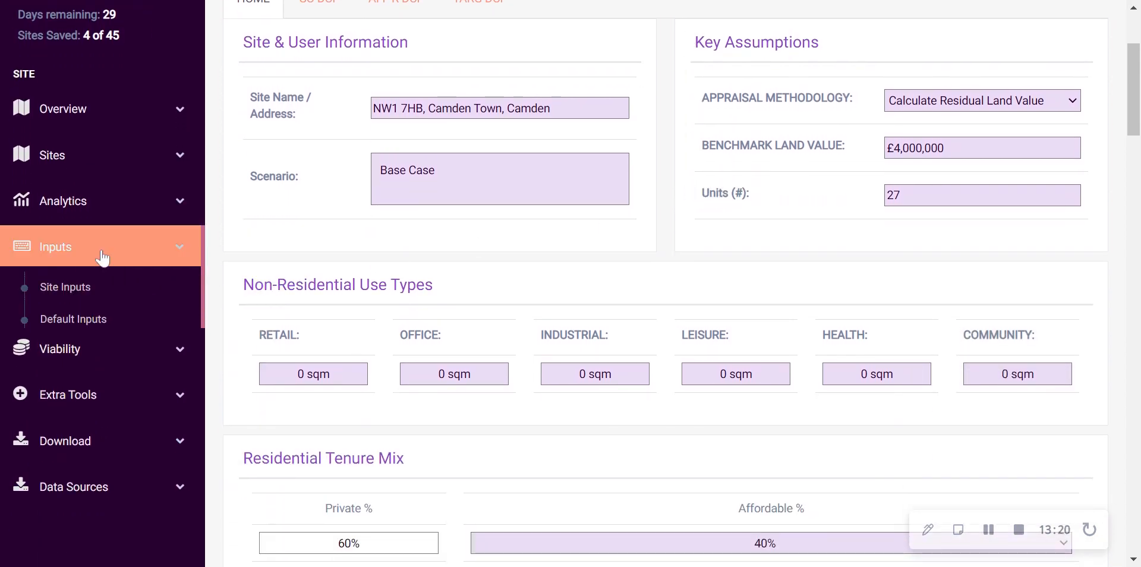
{"action": "scroll", "coordinate": [758, 332], "scroll_direction": "up", "scroll_amount": 3}
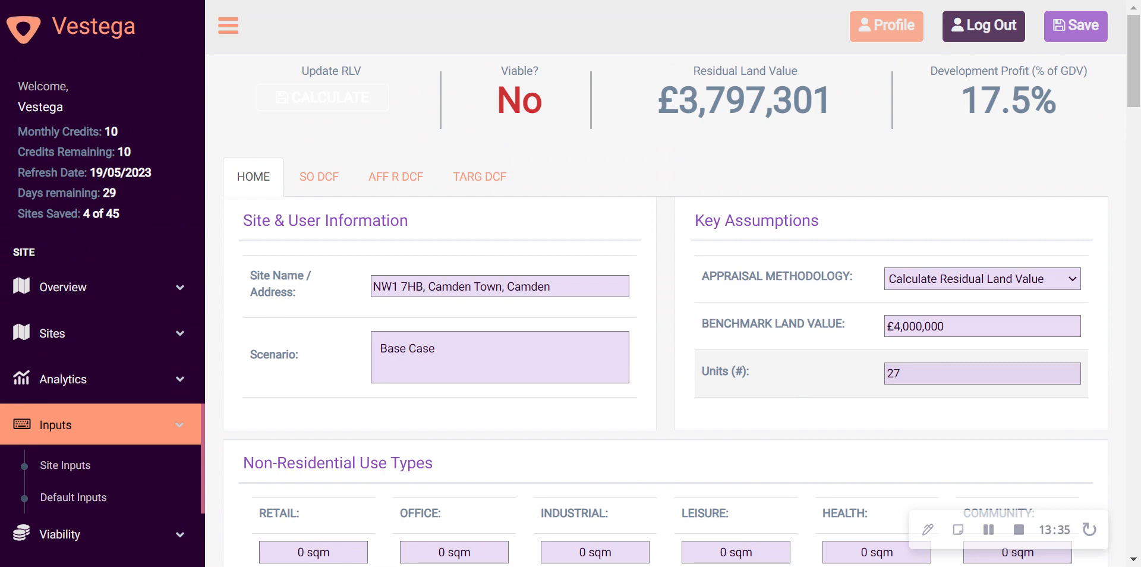
Review the Shared Ownership DCF assumptions and sale prices, and return to the main site inputs
{"action": "left_click", "coordinate": [319, 177]}
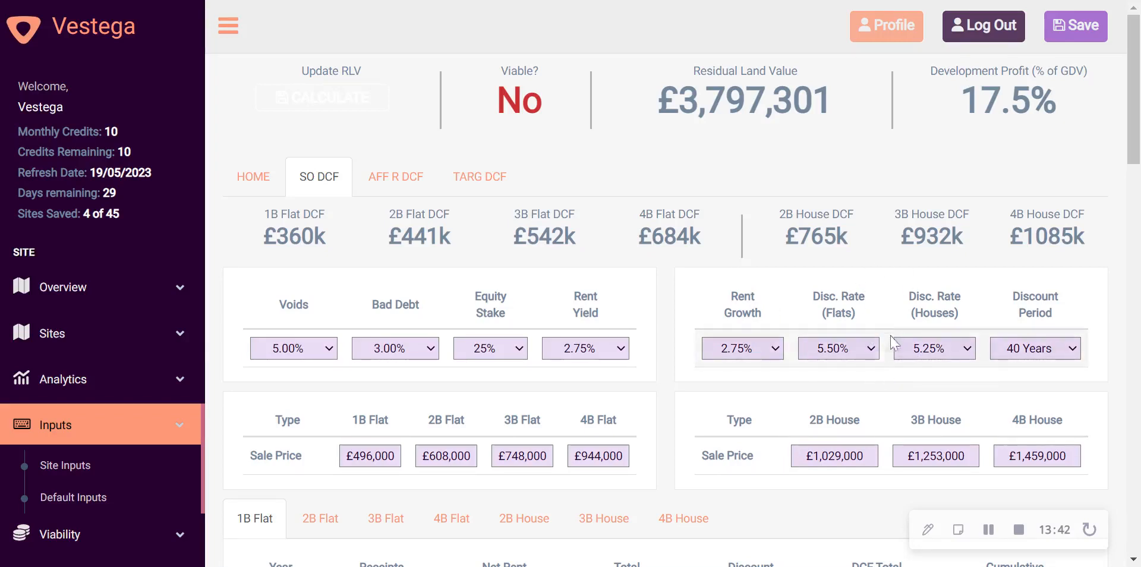
{"action": "scroll", "coordinate": [870, 360], "scroll_direction": "down", "scroll_amount": 2}
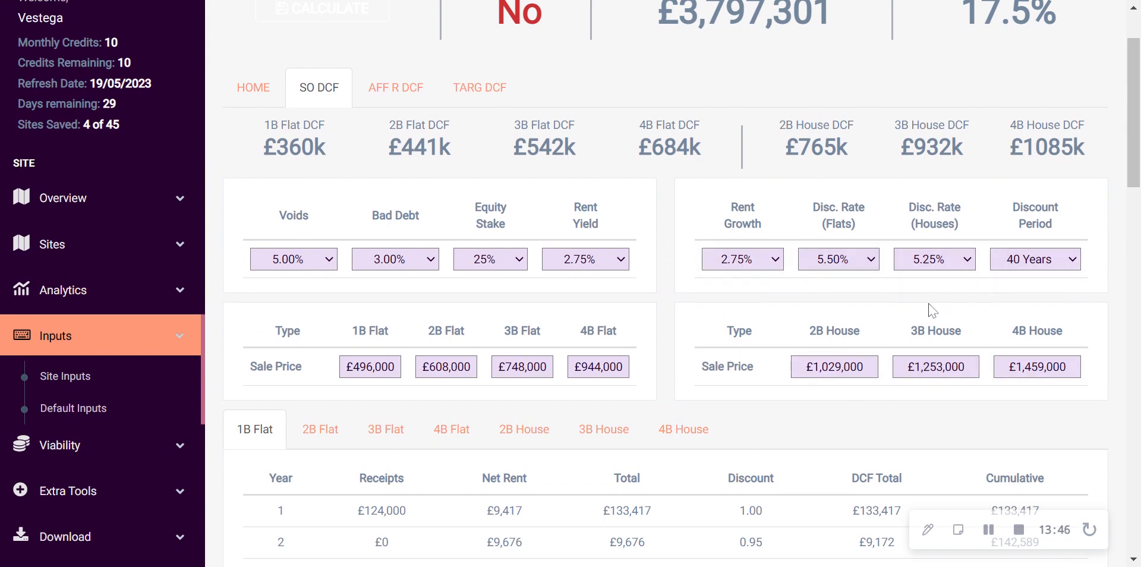
{"action": "scroll", "coordinate": [930, 306], "scroll_direction": "up", "scroll_amount": 2}
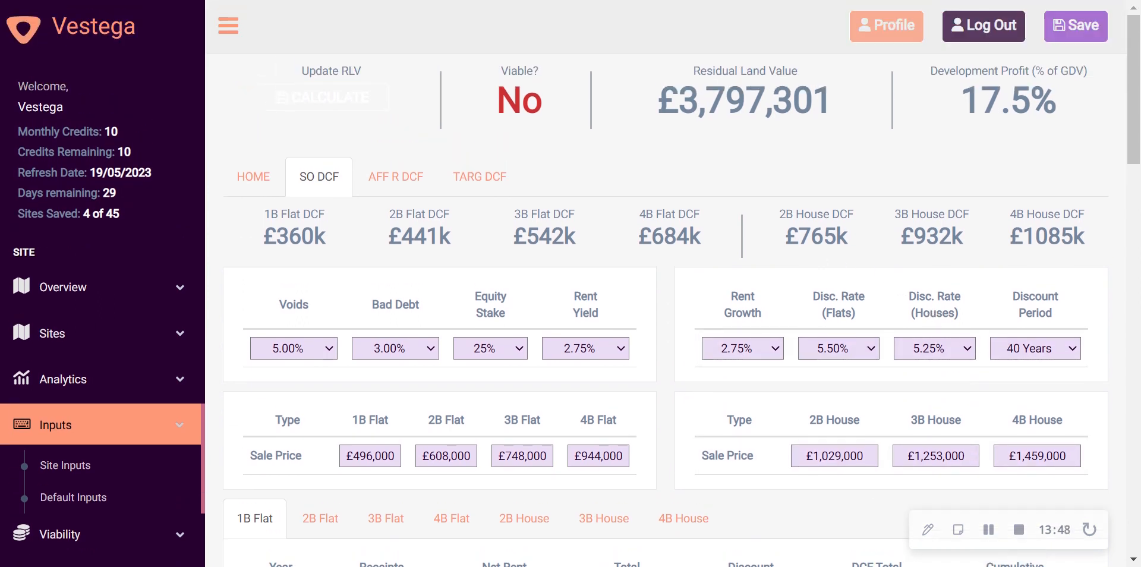
{"action": "left_click", "coordinate": [266, 185]}
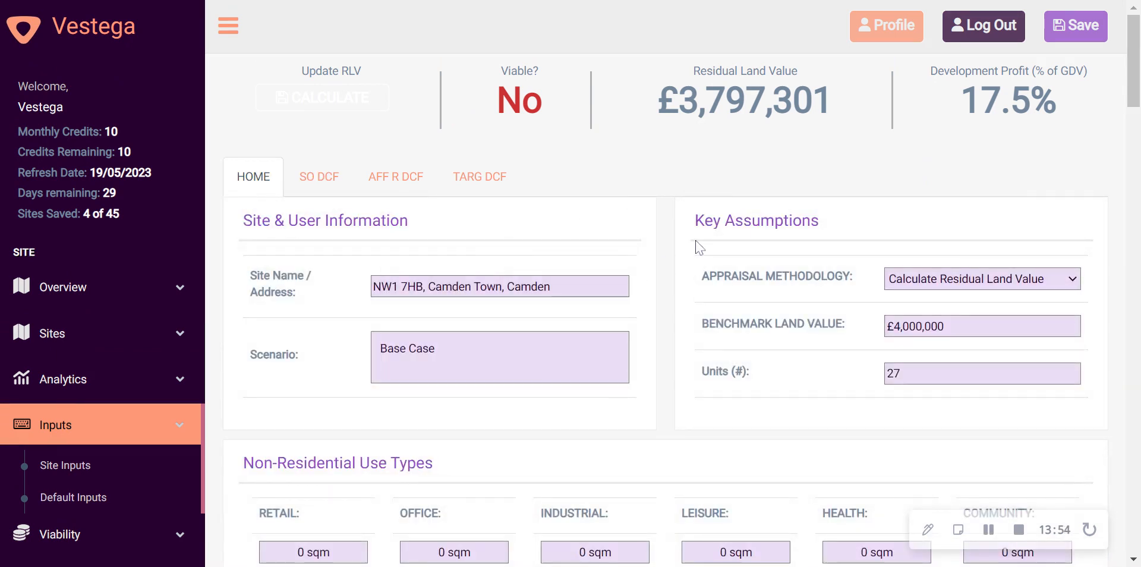
Open the Default Inputs page and review its key assumptions, Residential Tenure Mix and Residential Type & Bed Mix sections
{"action": "scroll", "coordinate": [642, 265], "scroll_direction": "down", "scroll_amount": 1}
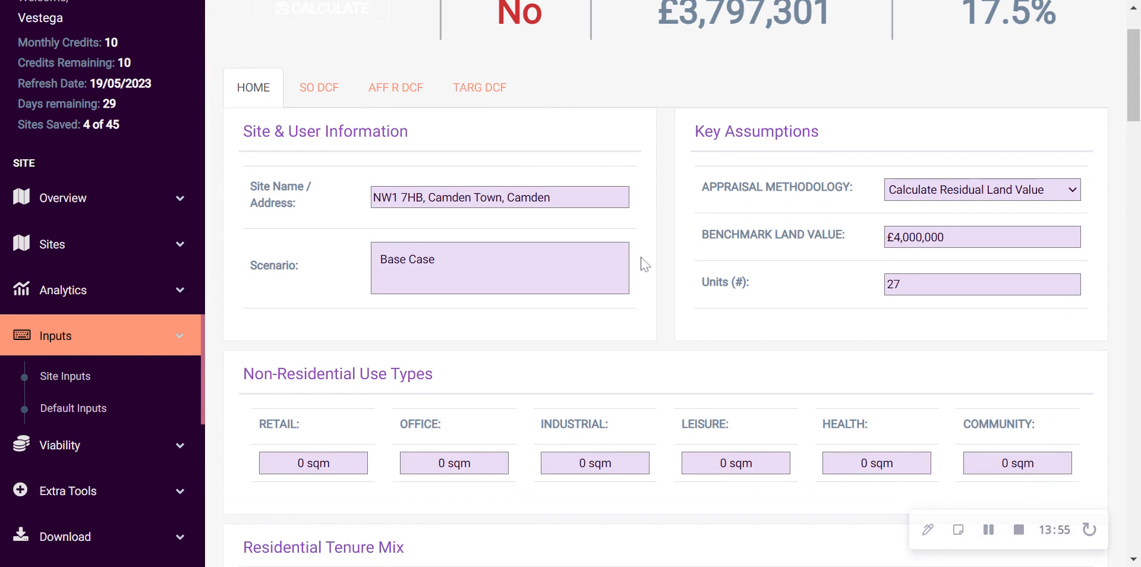
{"action": "left_click", "coordinate": [67, 409]}
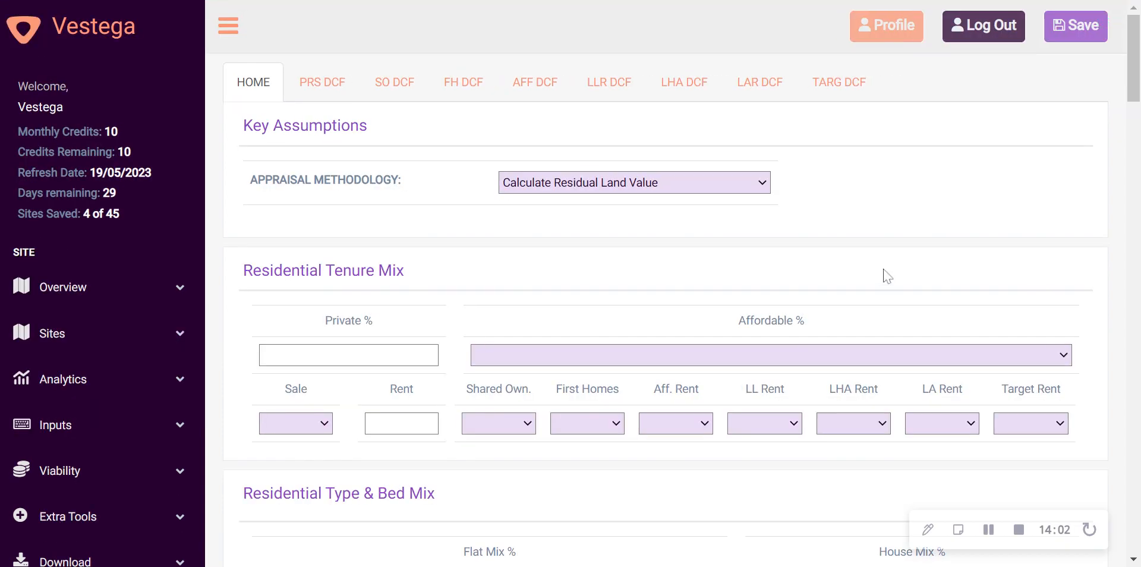
{"action": "scroll", "coordinate": [859, 260], "scroll_direction": "down", "scroll_amount": 3}
{"action": "scroll", "coordinate": [810, 282], "scroll_direction": "down", "scroll_amount": 2}
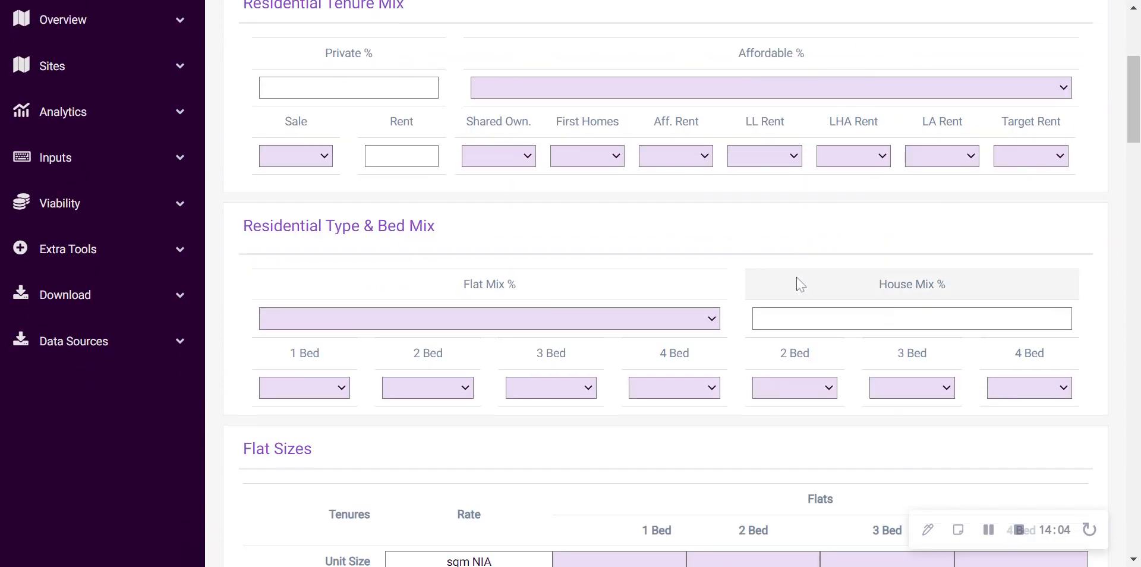
{"action": "scroll", "coordinate": [765, 235], "scroll_direction": "up", "scroll_amount": 5}
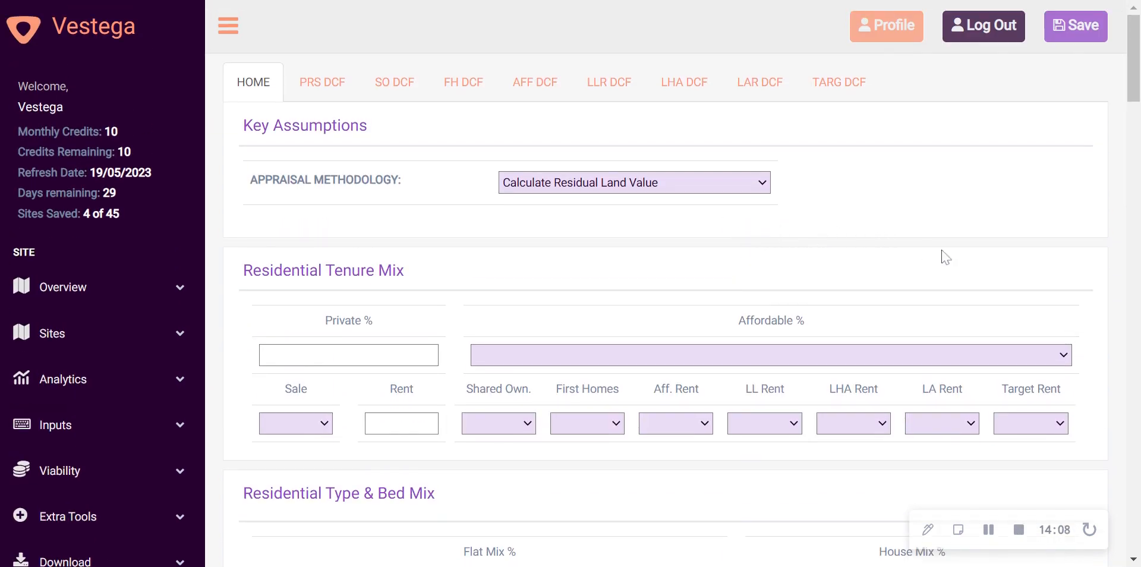
{"action": "scroll", "coordinate": [826, 237], "scroll_direction": "down", "scroll_amount": 5}
{"action": "scroll", "coordinate": [829, 247], "scroll_direction": "up", "scroll_amount": 3}
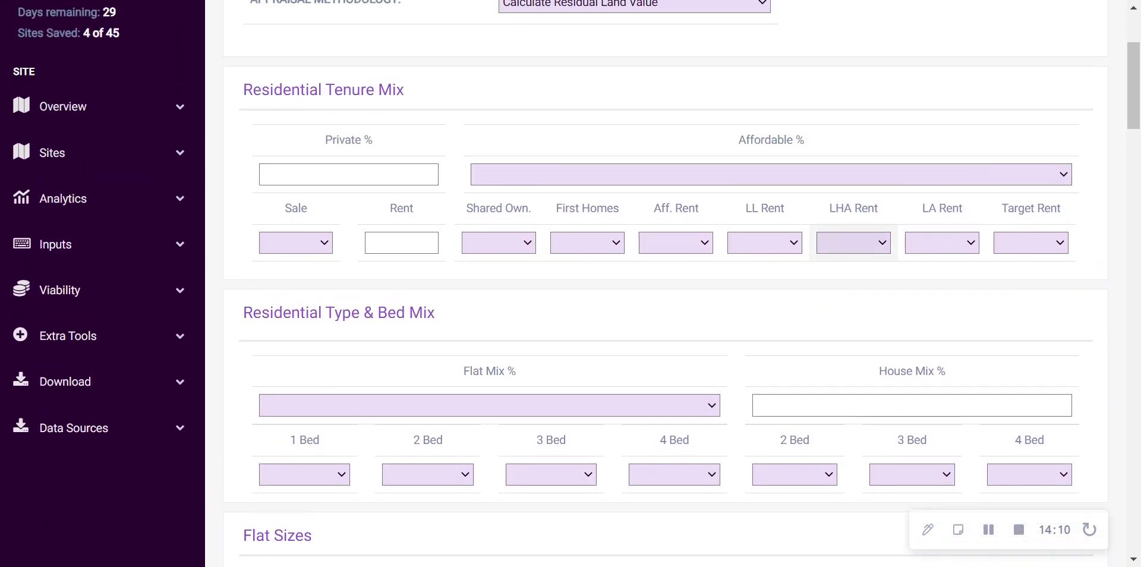
{"action": "scroll", "coordinate": [834, 246], "scroll_direction": "up", "scroll_amount": 2}
{"action": "scroll", "coordinate": [840, 255], "scroll_direction": "up", "scroll_amount": 1}
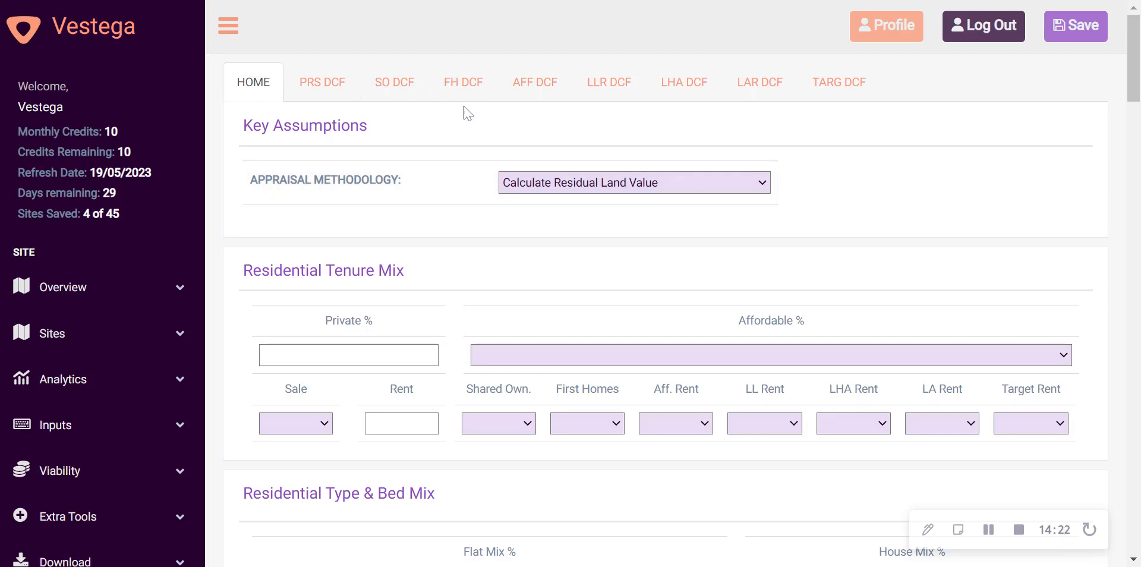
Set the default discount rate for flats to 4.75% in the AFF DCF assumptions
{"action": "left_click", "coordinate": [549, 91]}
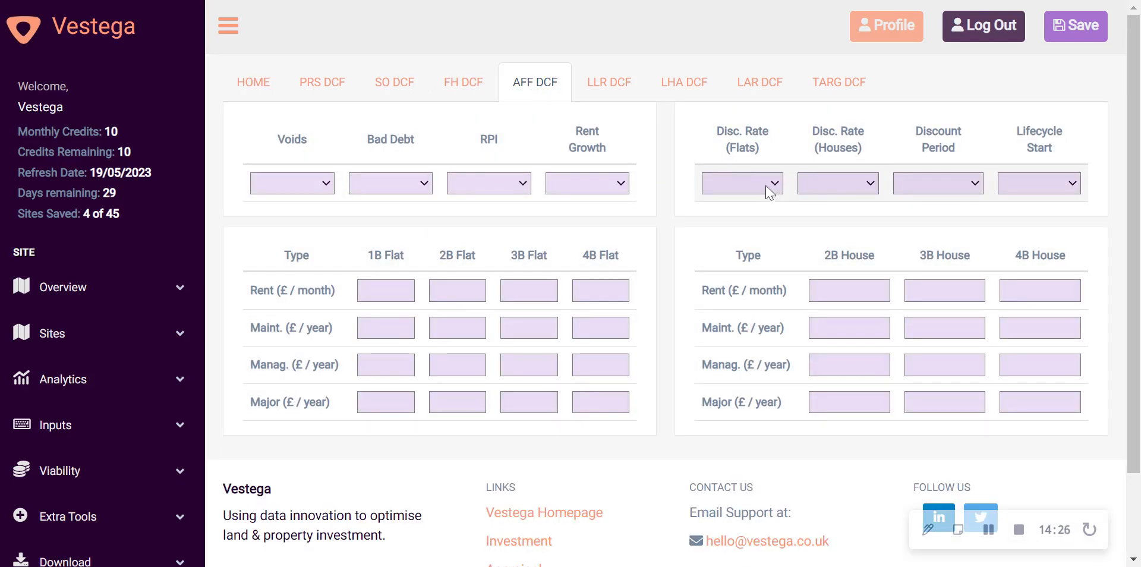
{"action": "left_click", "coordinate": [767, 189]}
{"action": "left_click", "coordinate": [767, 367]}
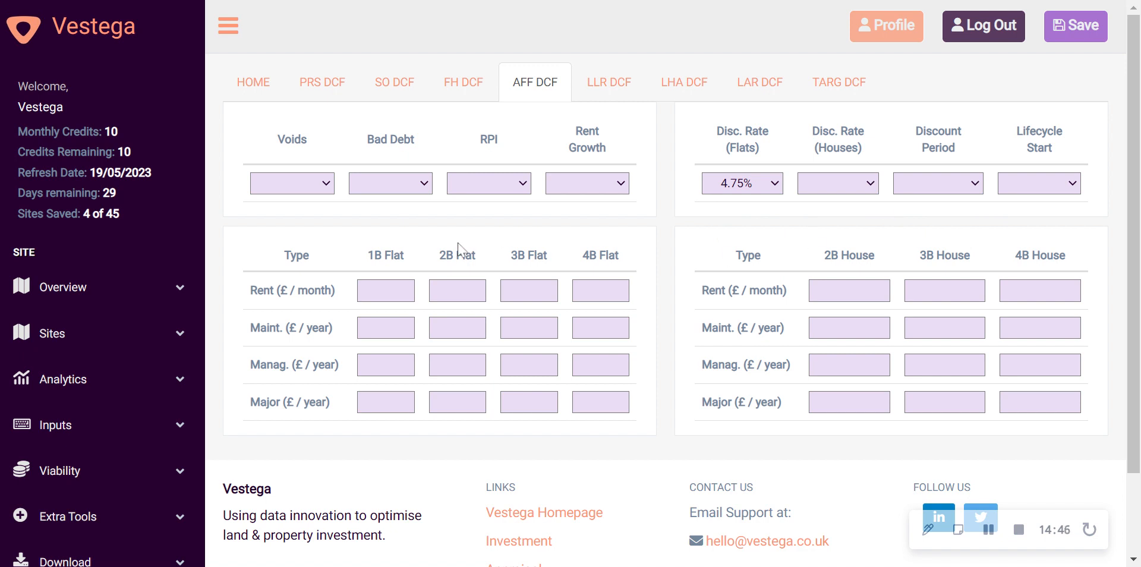
Bring up the Site Inputs and Default Inputs page choices
{"action": "scroll", "coordinate": [141, 344], "scroll_direction": "down", "scroll_amount": 2}
{"action": "left_click", "coordinate": [89, 331]}
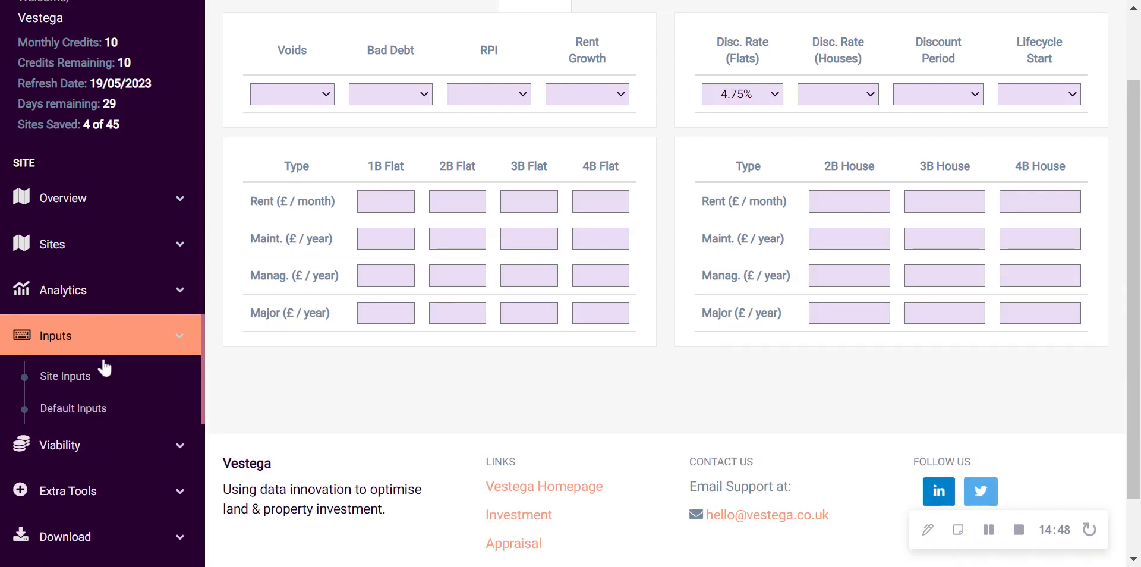